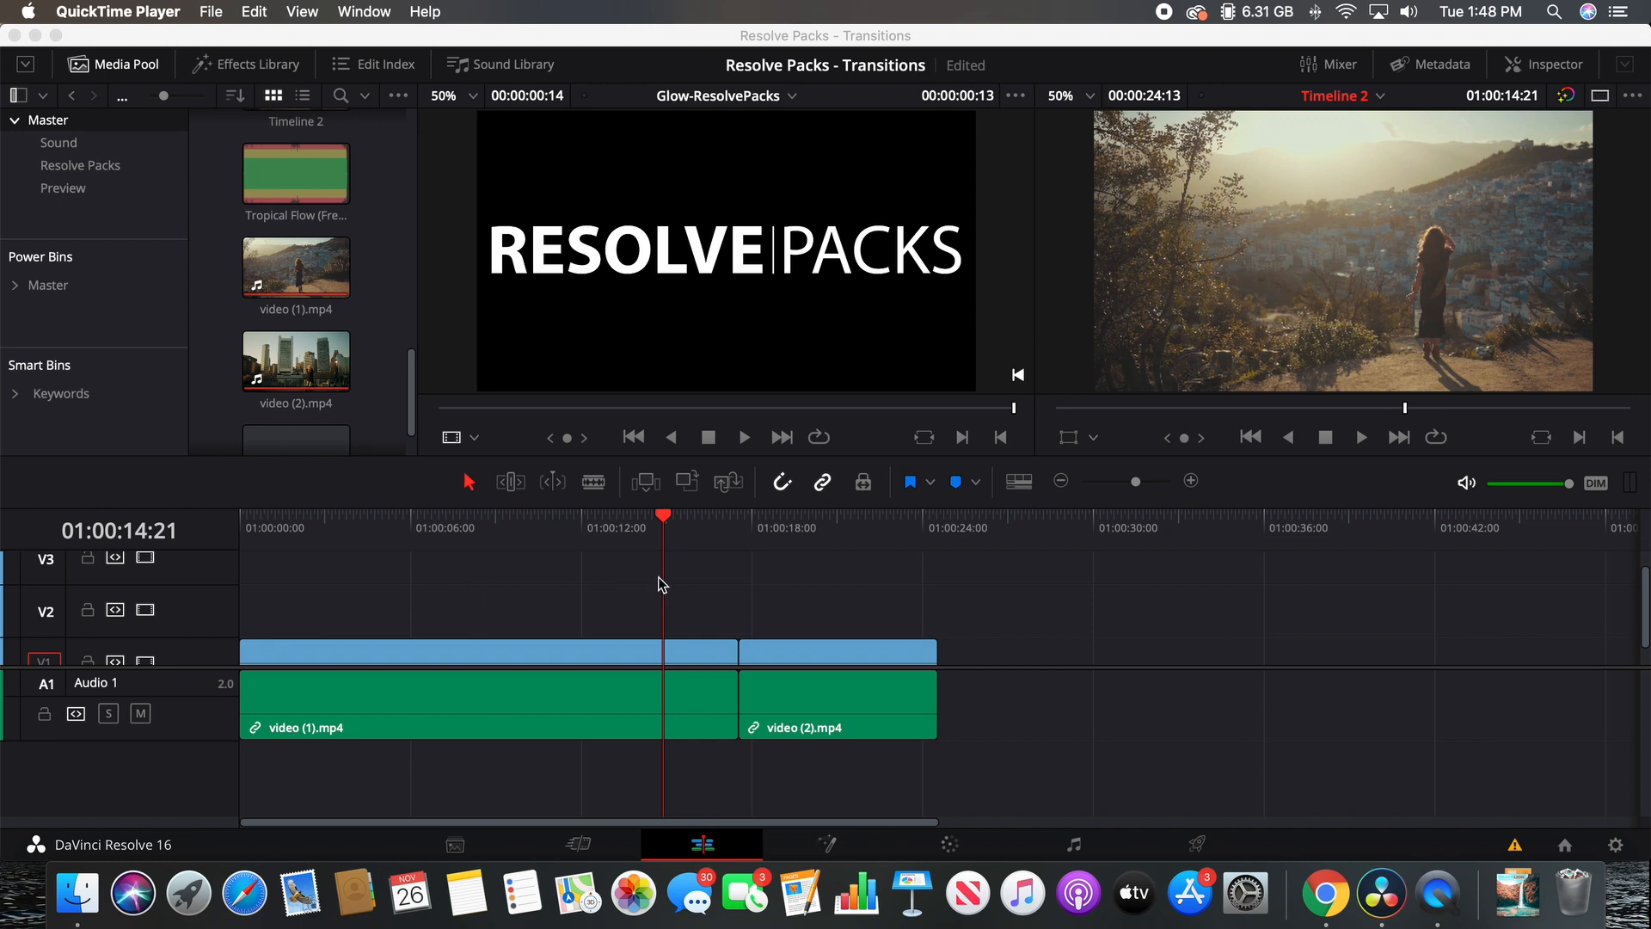
Step: Find the Adjustment Clip effect and place it on V2 at the cut between video (1).mp4 and video (2).mp4
{"action": "left_click", "coordinate": [696, 655]}
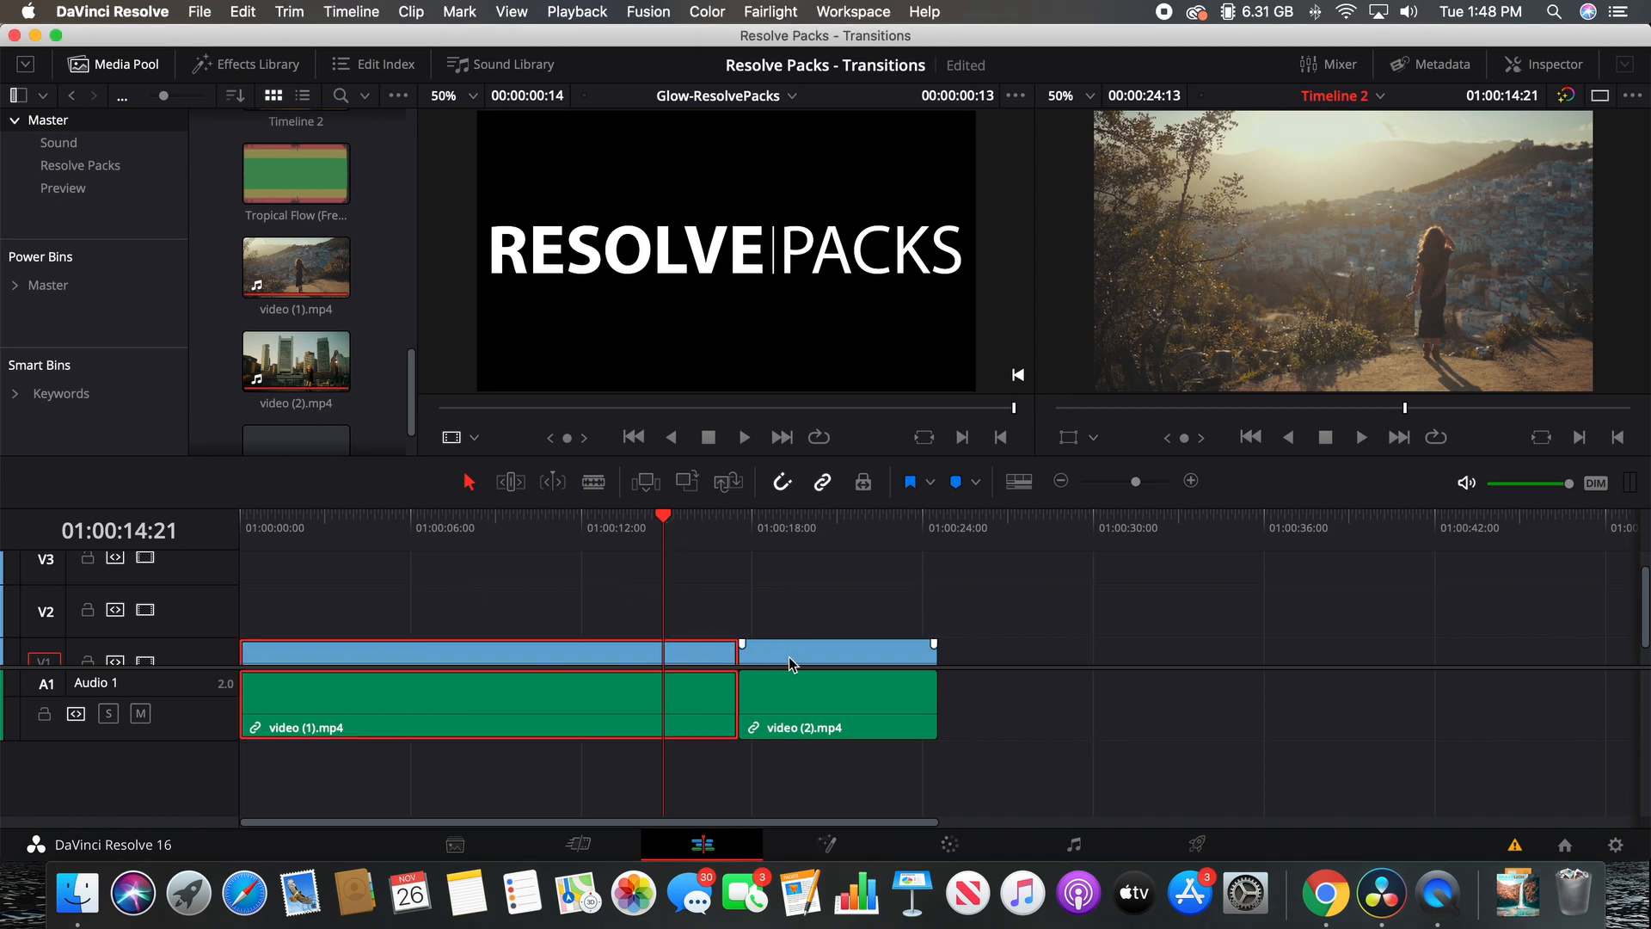
{"action": "left_click", "coordinate": [792, 655]}
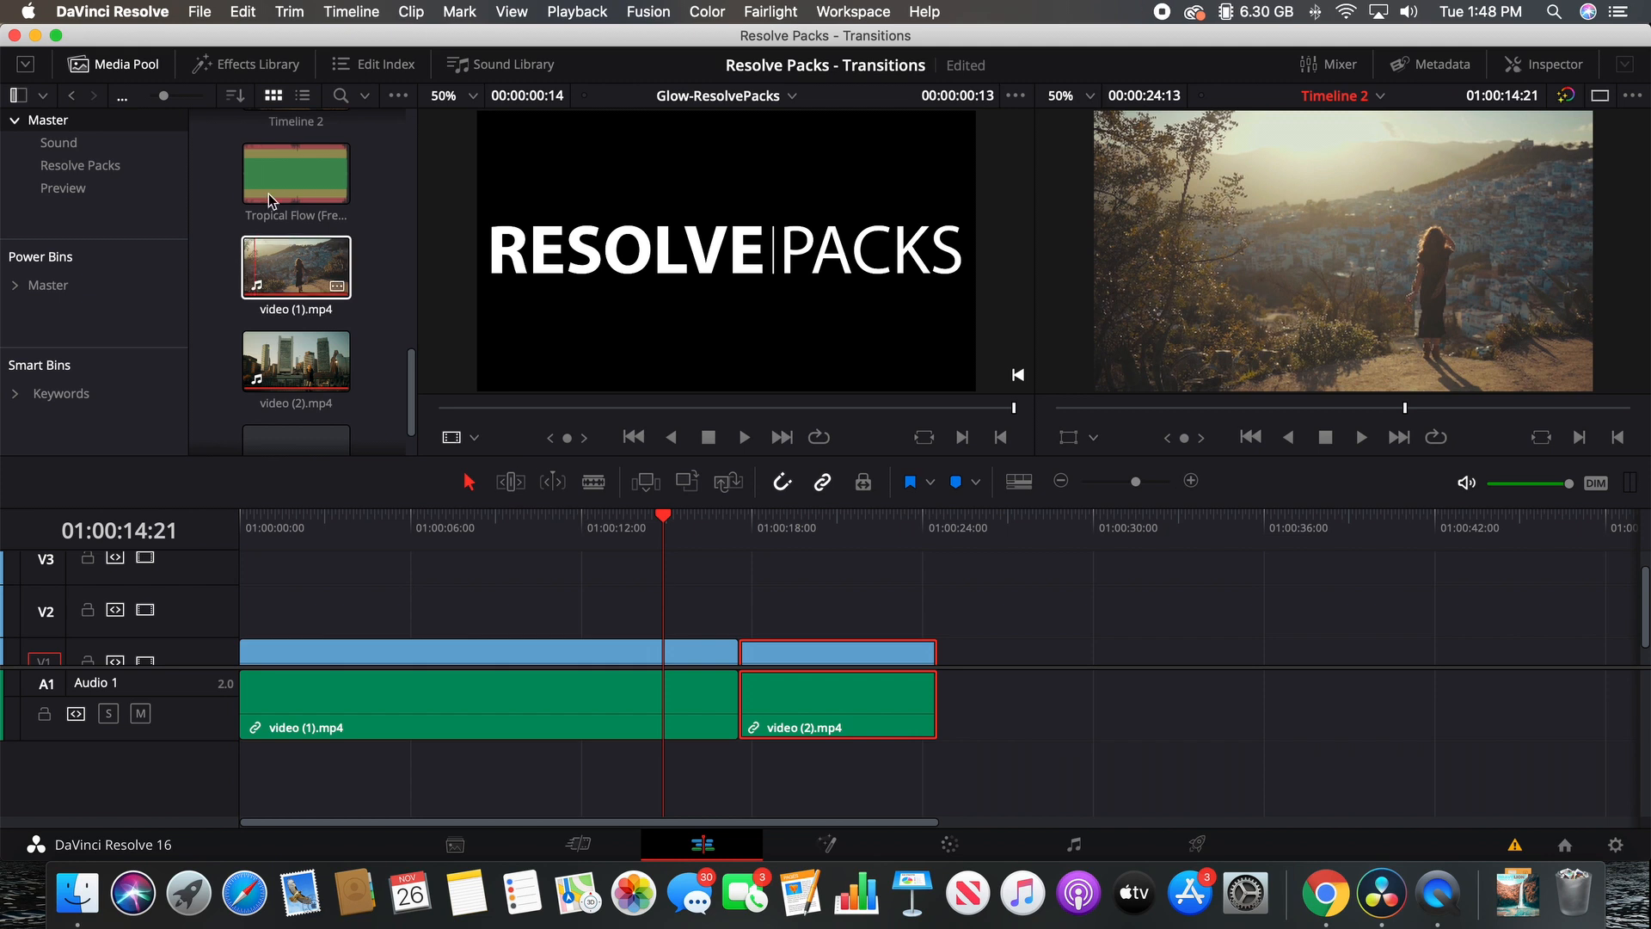
{"action": "left_click", "coordinate": [246, 67]}
{"action": "left_click", "coordinate": [230, 134]}
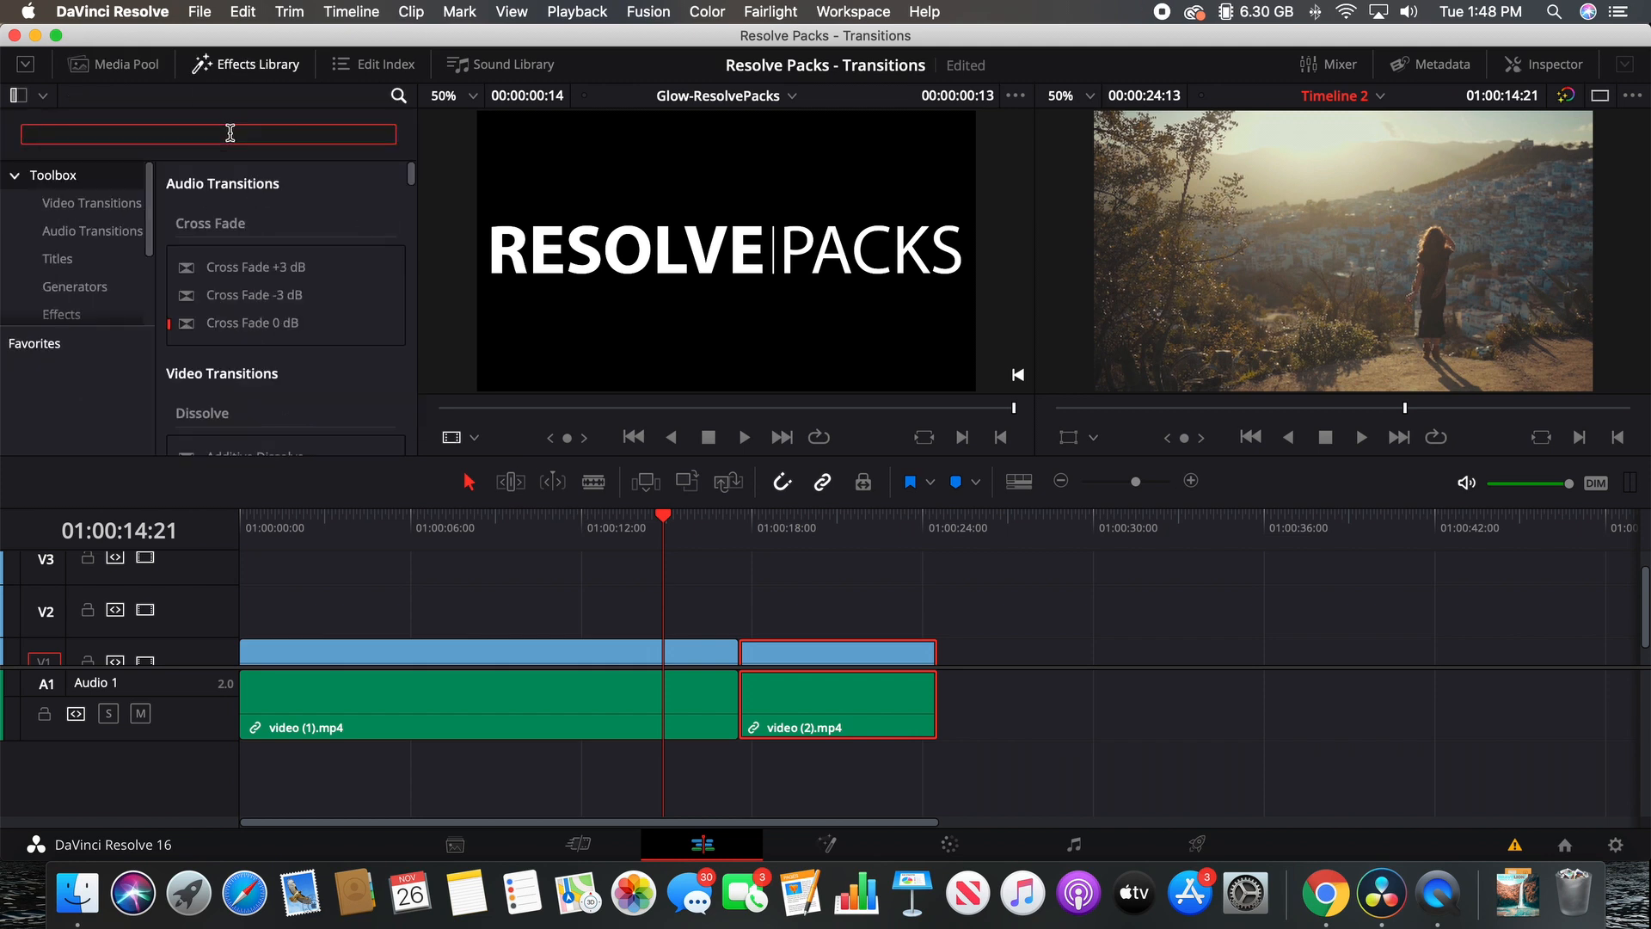
{"action": "type", "text": "adjus"}
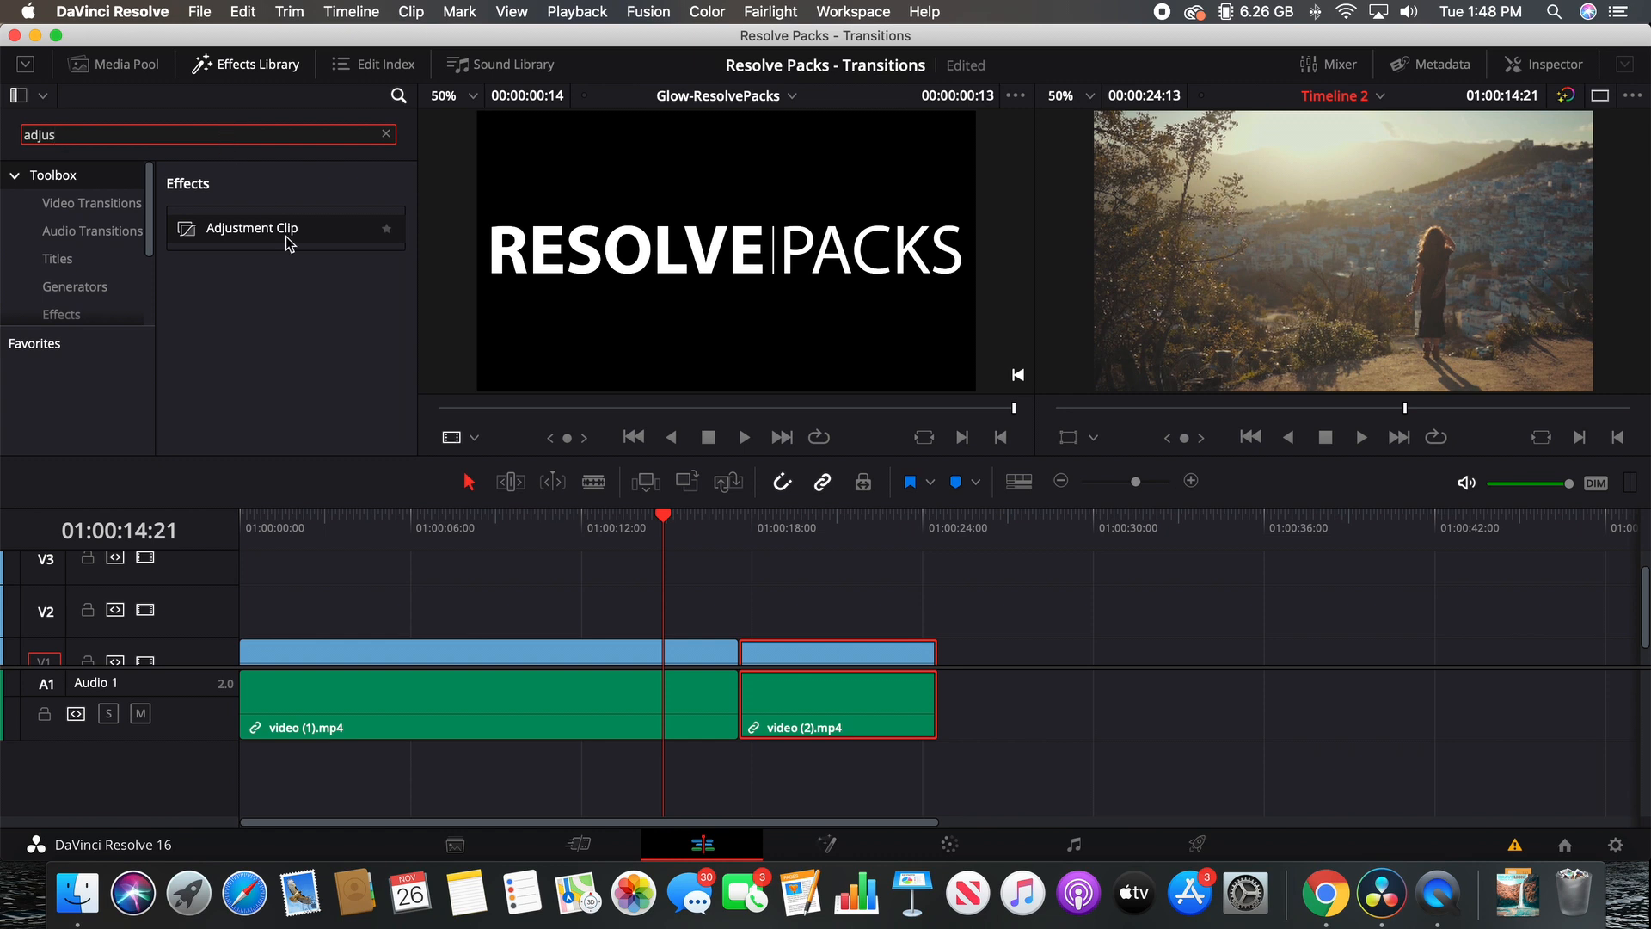
{"action": "left_click_drag", "start_coordinate": [288, 228], "coordinate": [745, 618]}
Step: Shift the adjustment clip on V2 so it is centered over the cut between the two video clips
{"action": "left_click", "coordinate": [746, 525]}
{"action": "left_click_drag", "start_coordinate": [1138, 483], "coordinate": [1152, 482]}
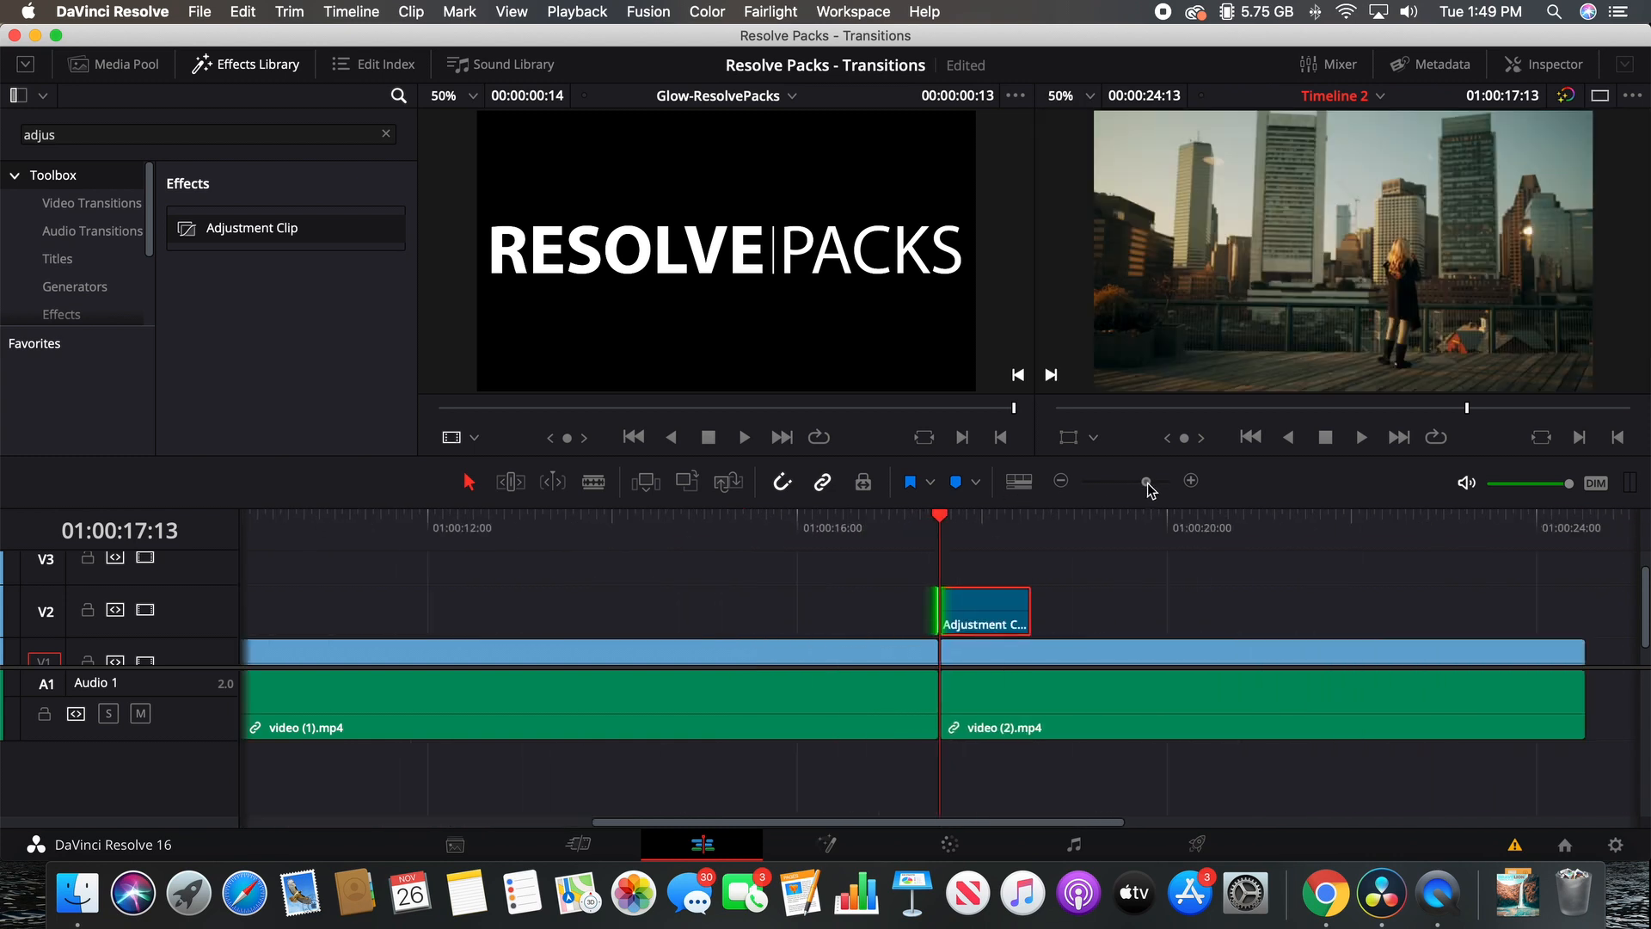
{"action": "left_click_drag", "start_coordinate": [1063, 630], "coordinate": [934, 620]}
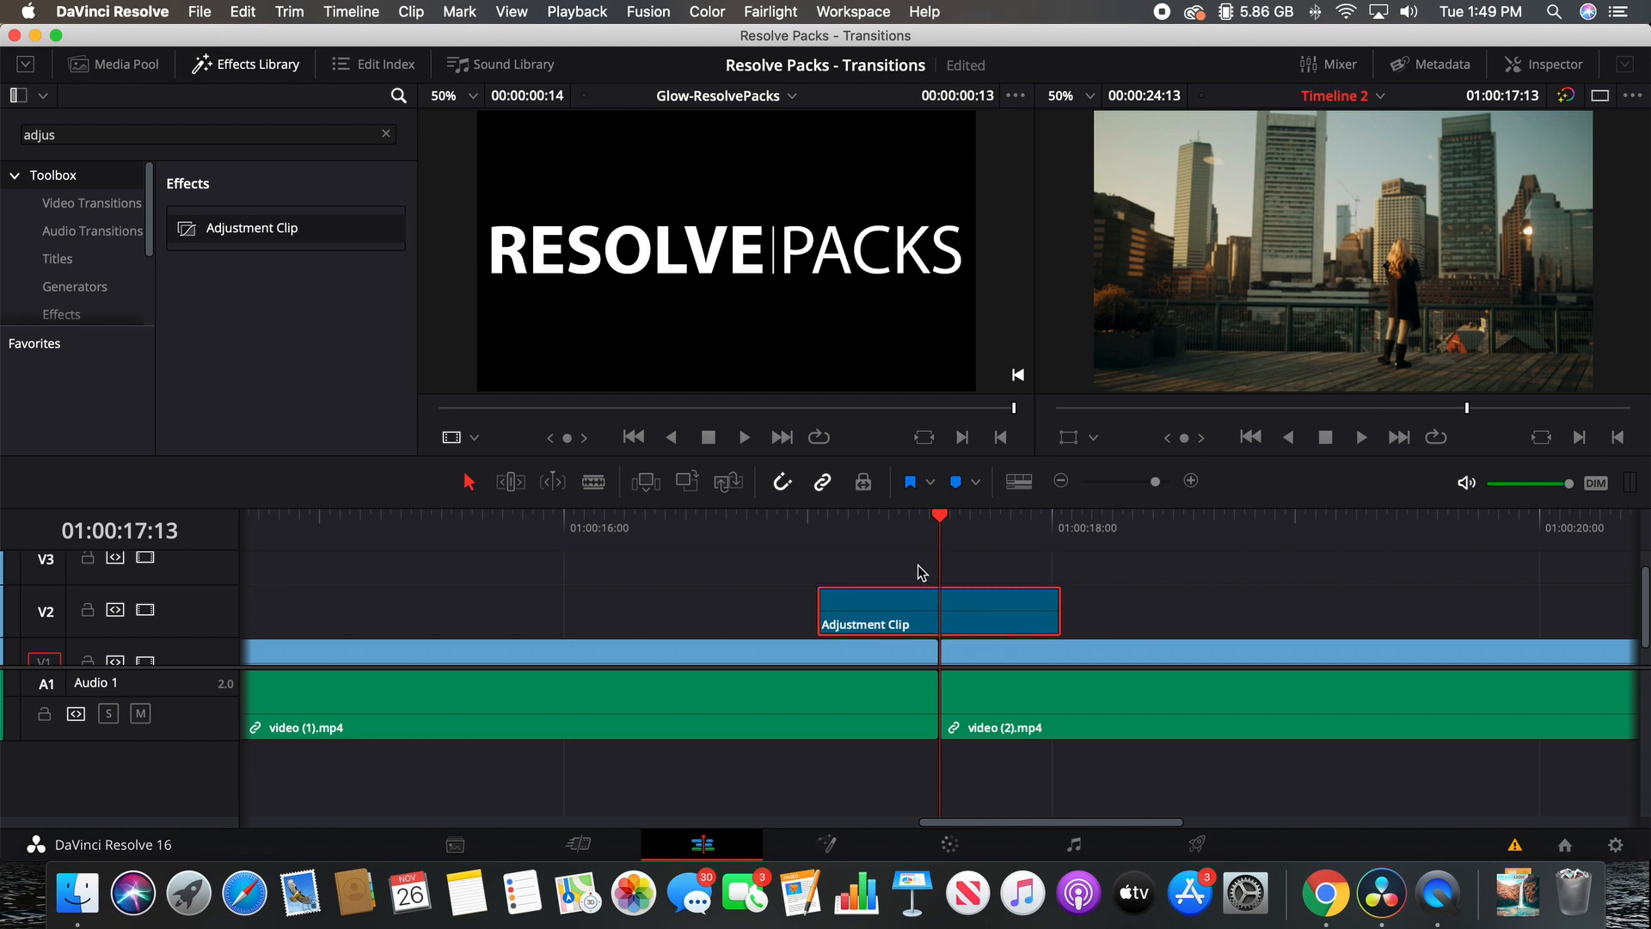
Step: Count the frames from the cut back to the start of the adjustment clip, ending back at the cut
{"action": "key", "text": "Left"}
{"action": "key", "text": "Left"}
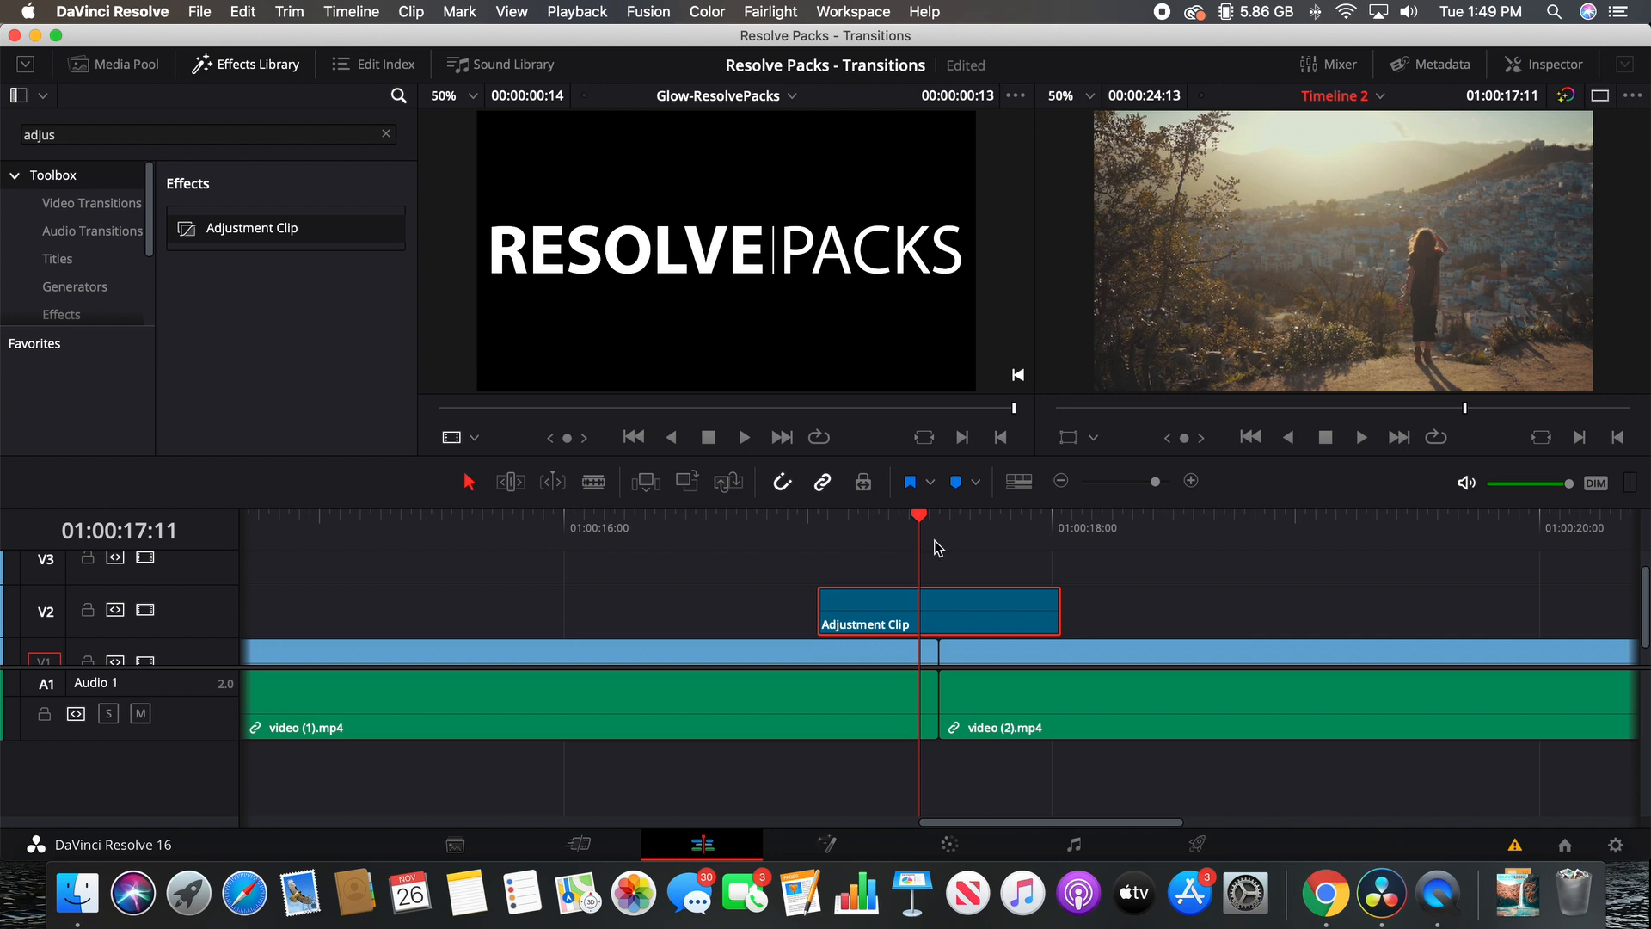
{"action": "key", "text": "Right"}
{"action": "key", "text": "Right"}
{"action": "key", "text": "Left"}
{"action": "key", "text": "Left"}
{"action": "key", "text": "Left"}
{"action": "key", "text": "Left"}
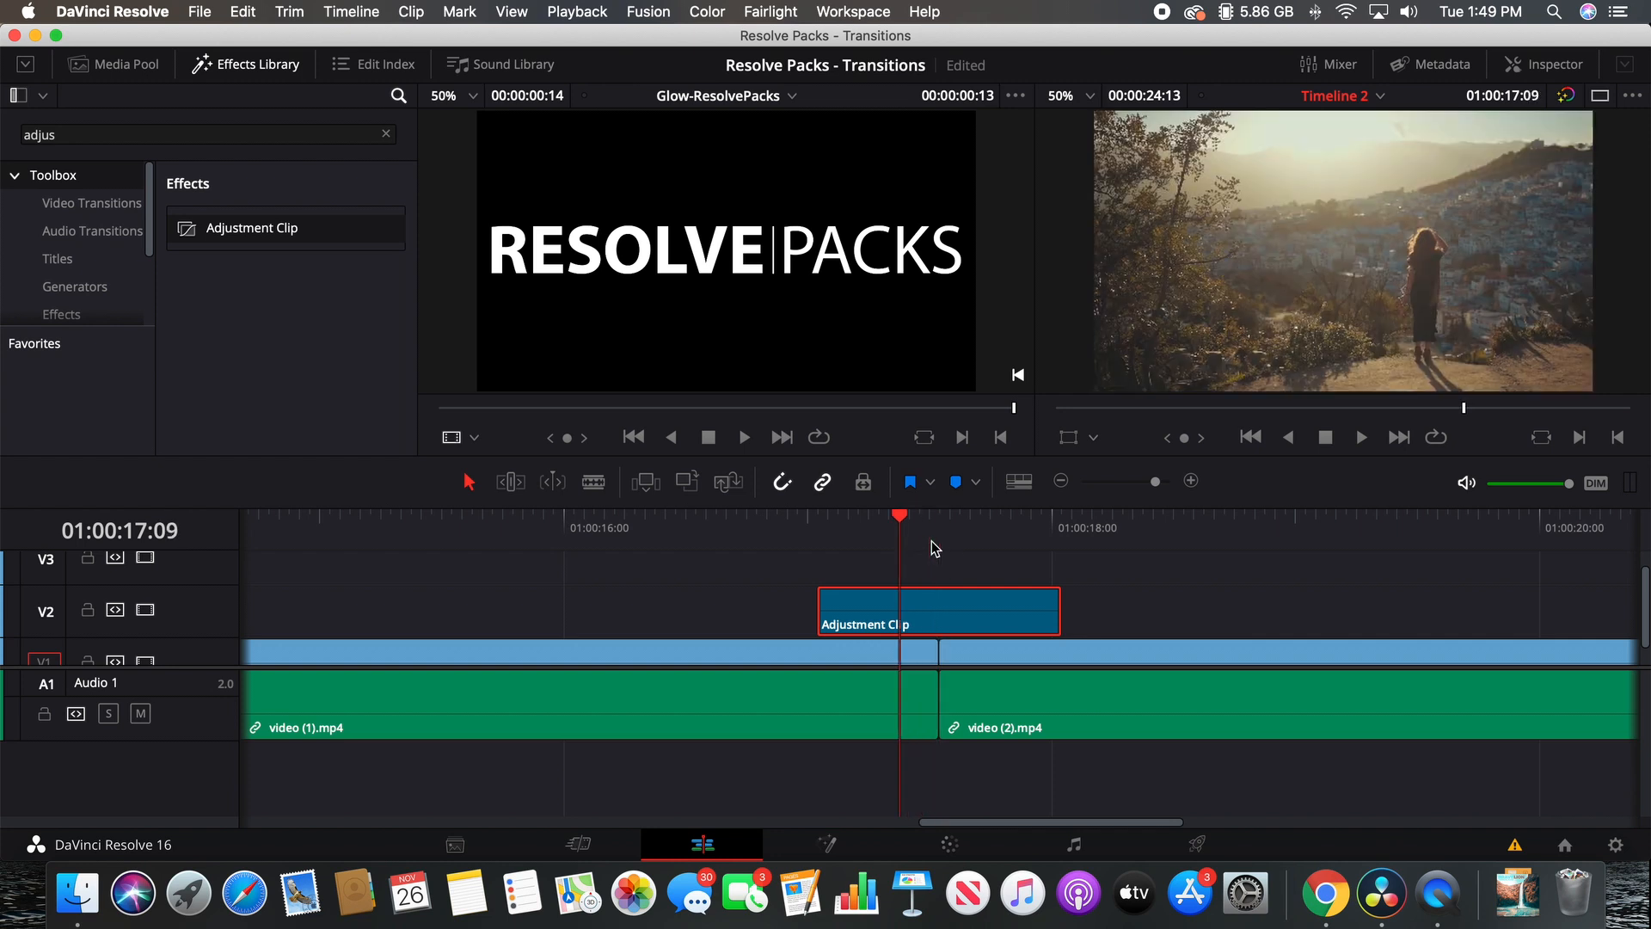
{"action": "key", "text": "Left"}
{"action": "key", "text": "Left"}
{"action": "key", "text": "Left"}
{"action": "key", "text": "Left"}
{"action": "key", "text": "Left"}
{"action": "key", "text": "Left"}
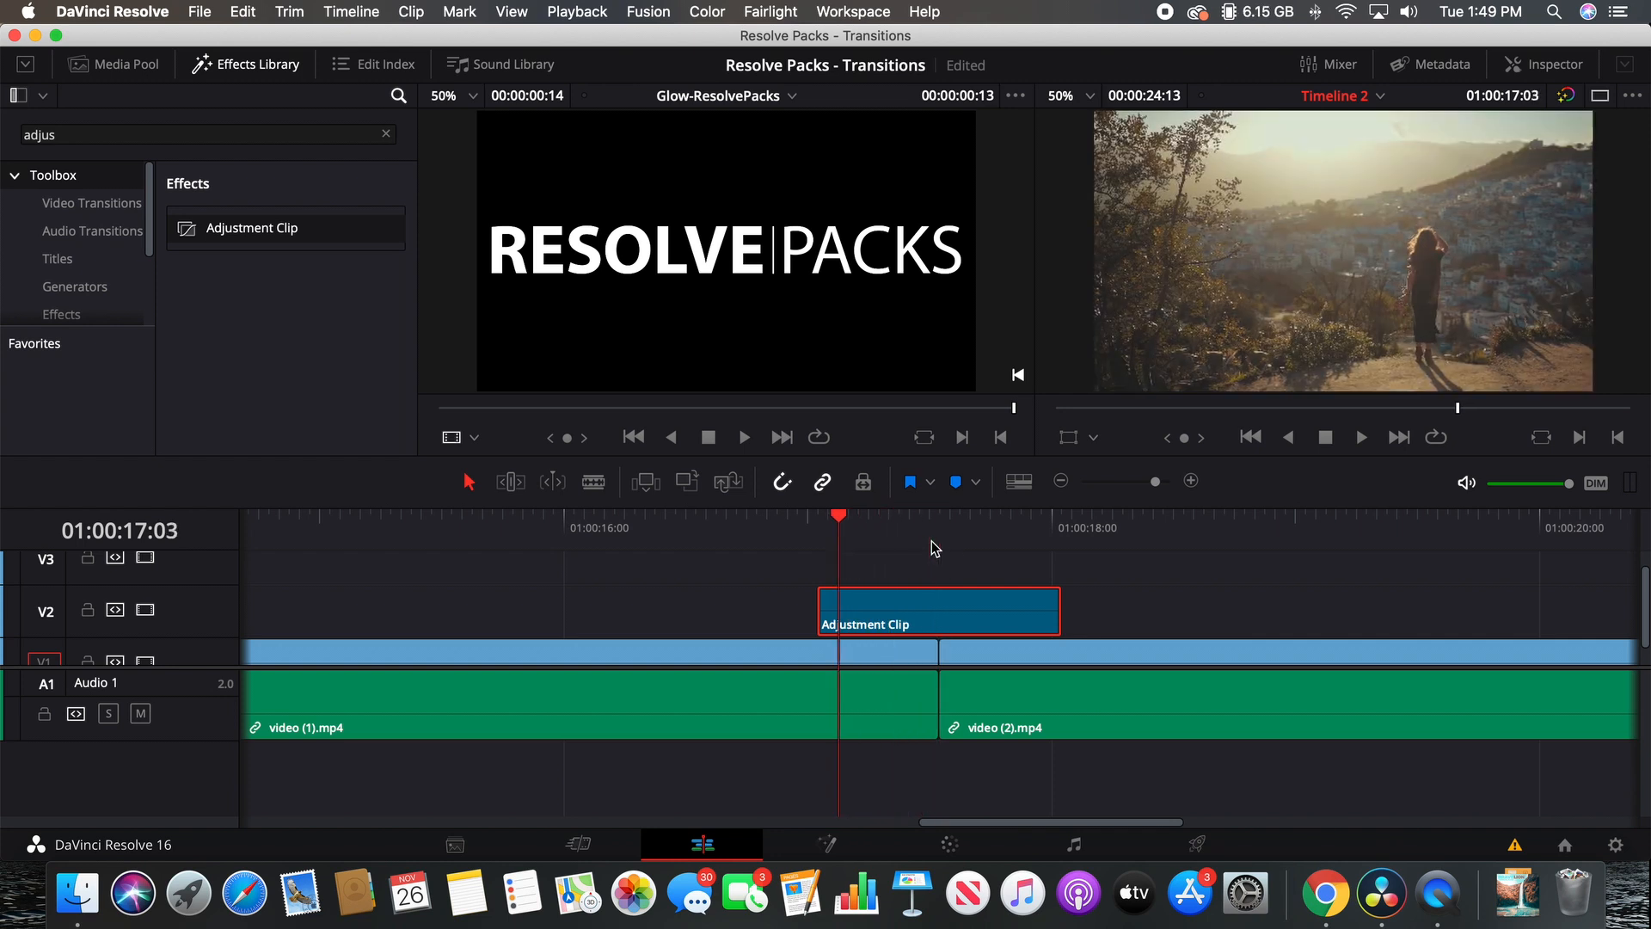
{"action": "key", "text": "Left"}
{"action": "key", "text": "Left"}
{"action": "left_click", "coordinate": [939, 528]}
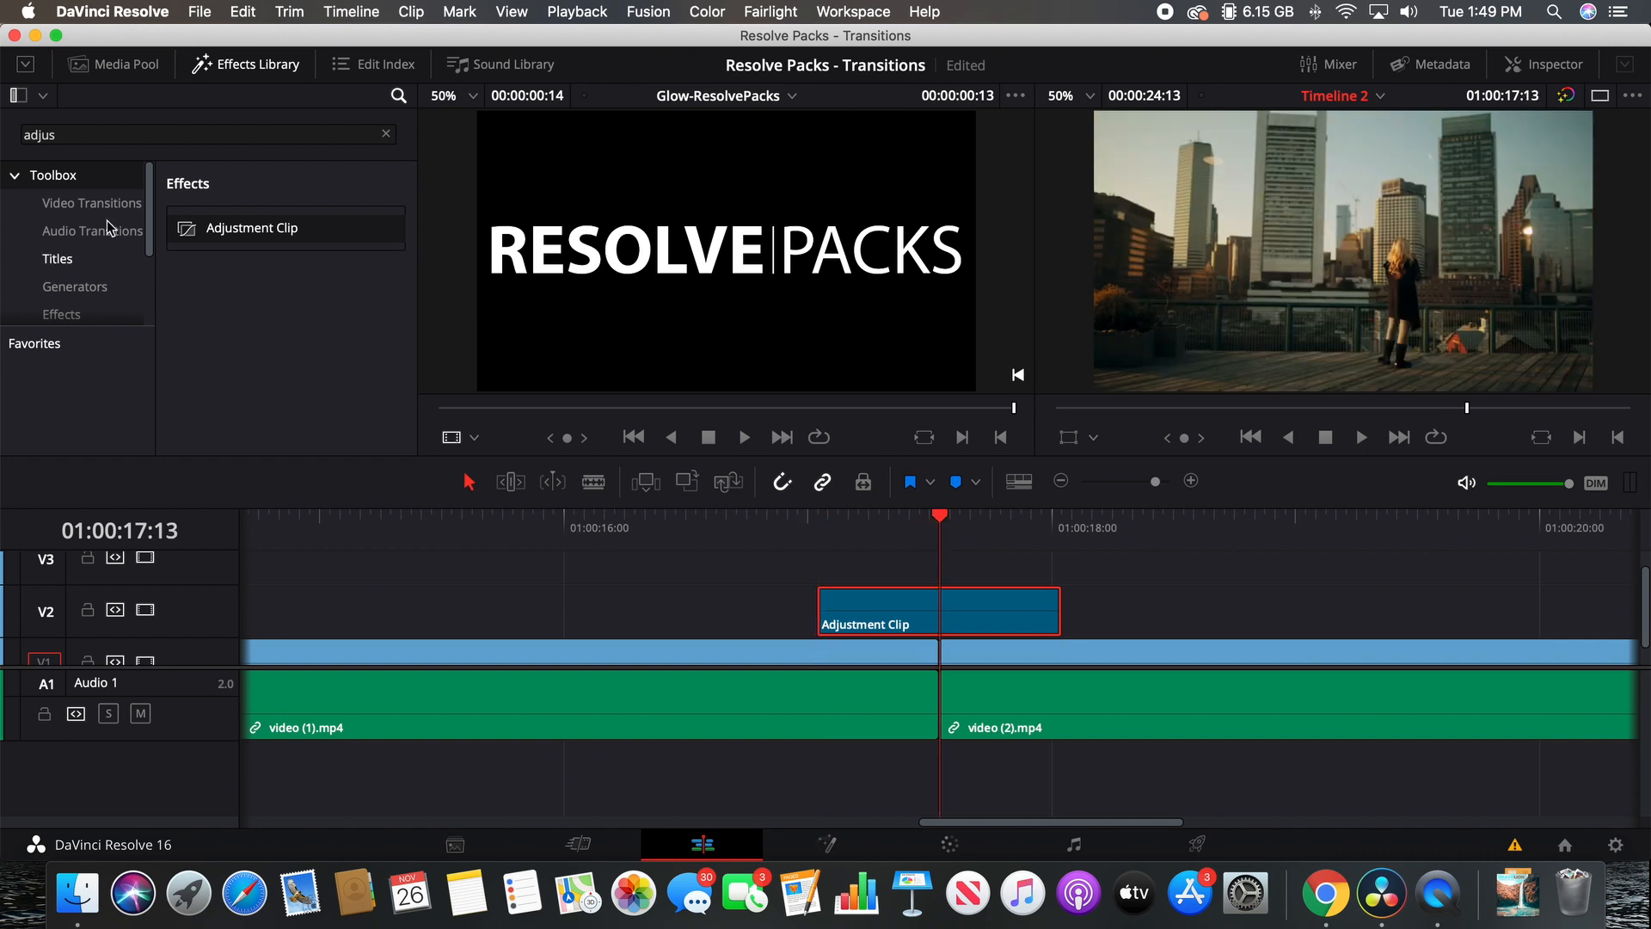
Step: Create a bin named Transition Tutorial in the Master power bin and open it
{"action": "left_click", "coordinate": [119, 67]}
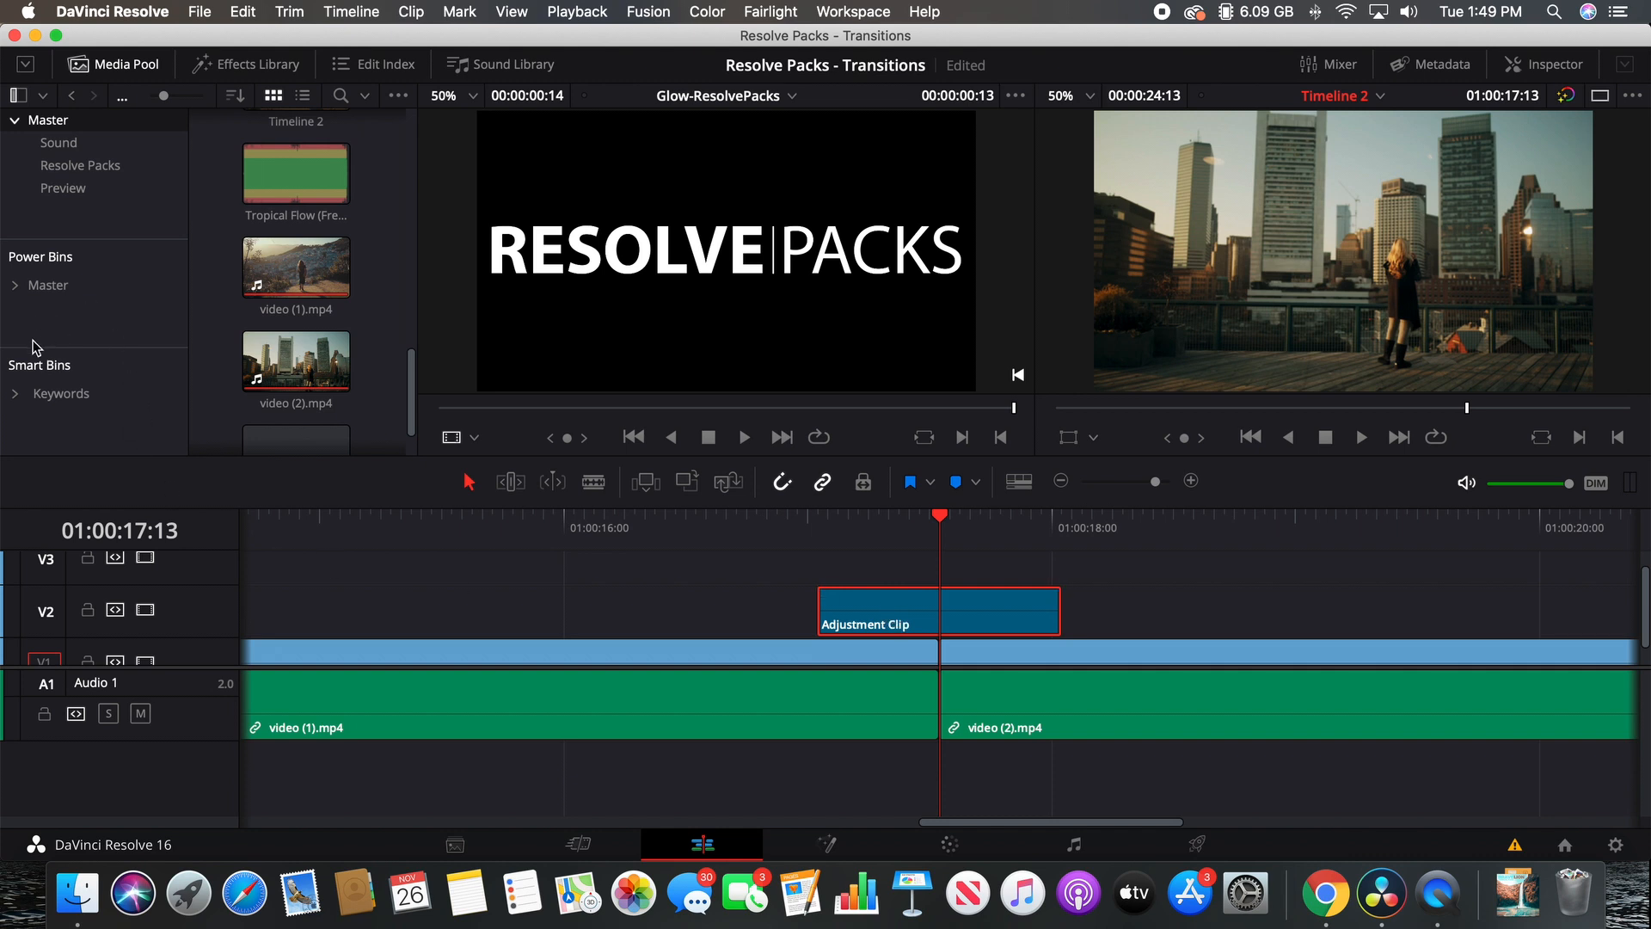
{"action": "left_click", "coordinate": [24, 289]}
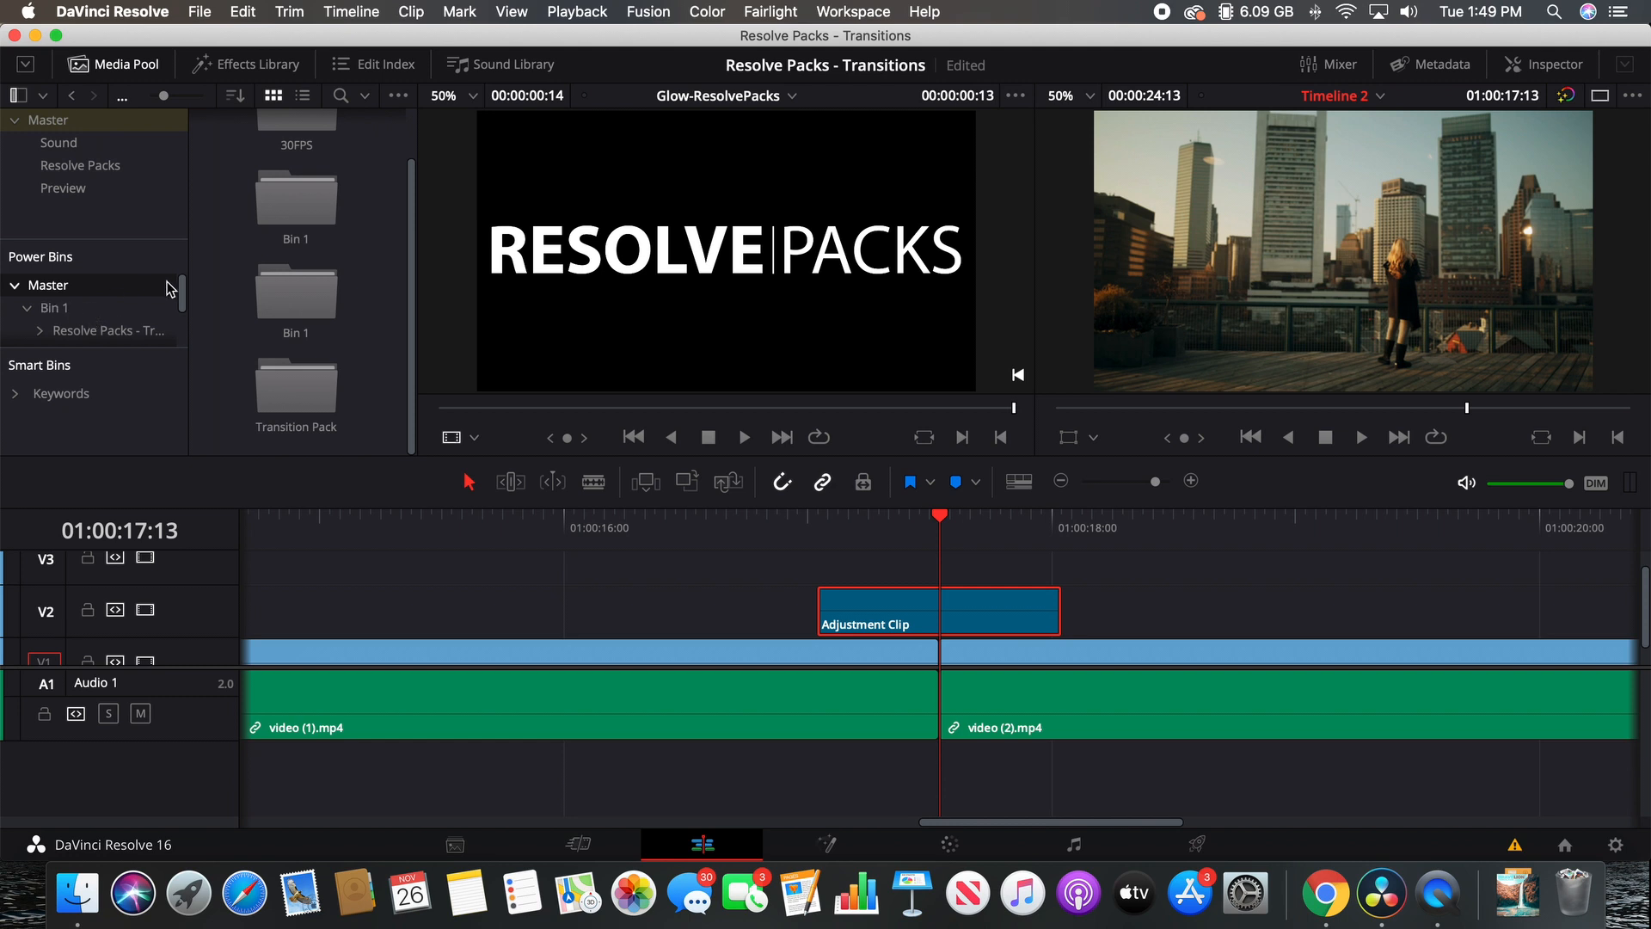
{"action": "right_click", "coordinate": [375, 279]}
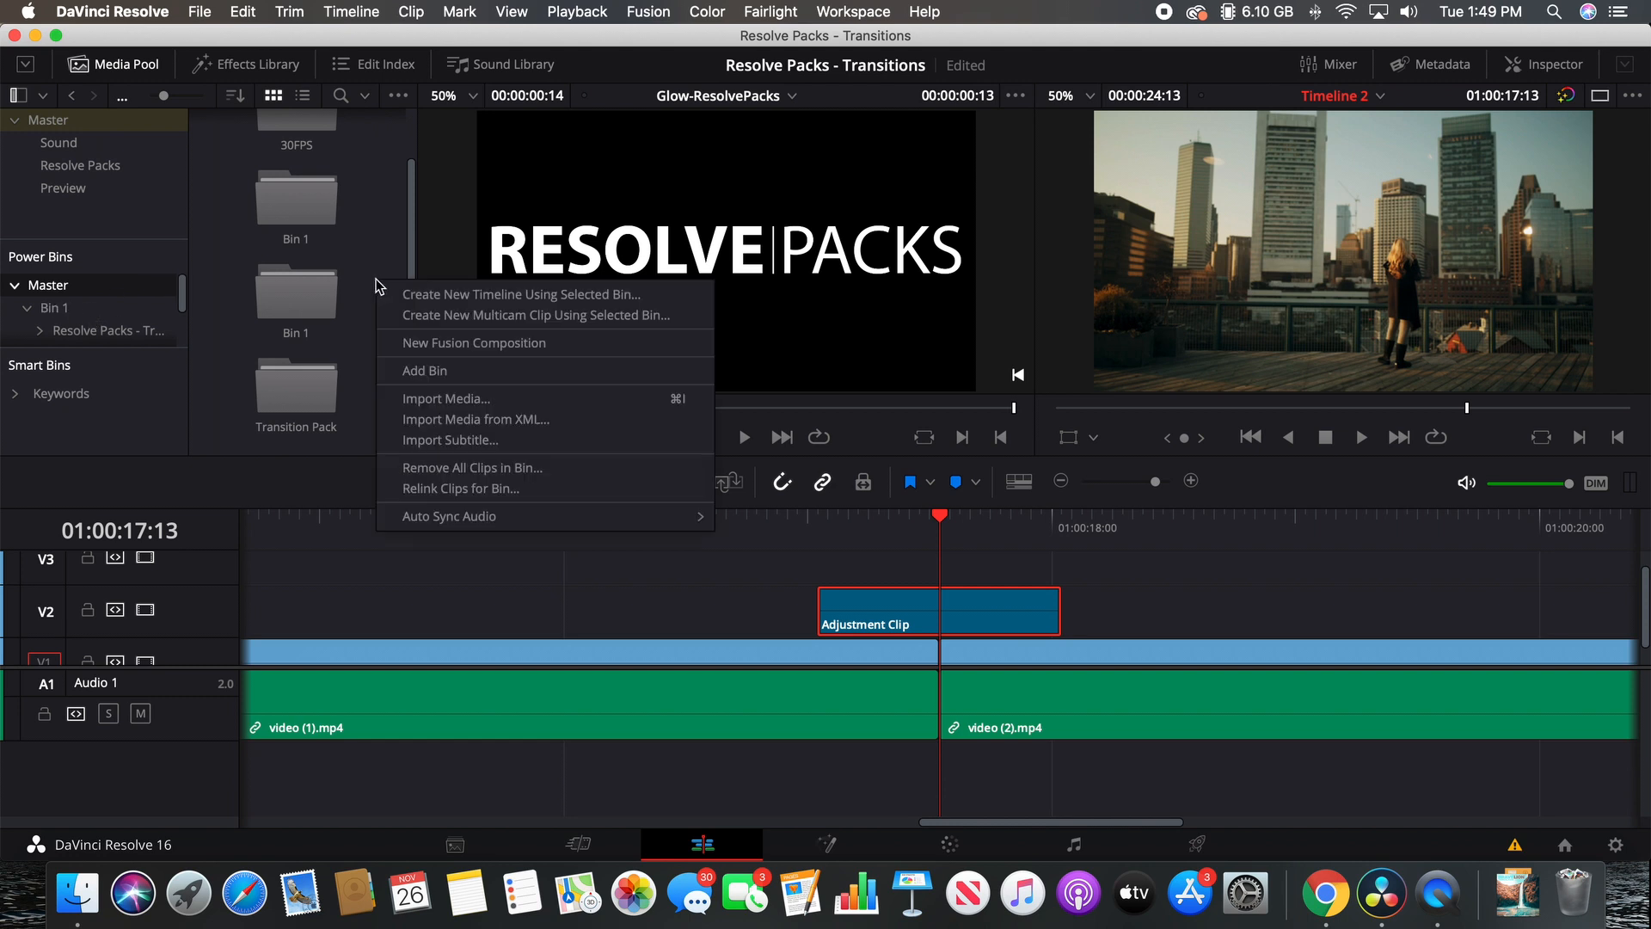
{"action": "left_click", "coordinate": [482, 375]}
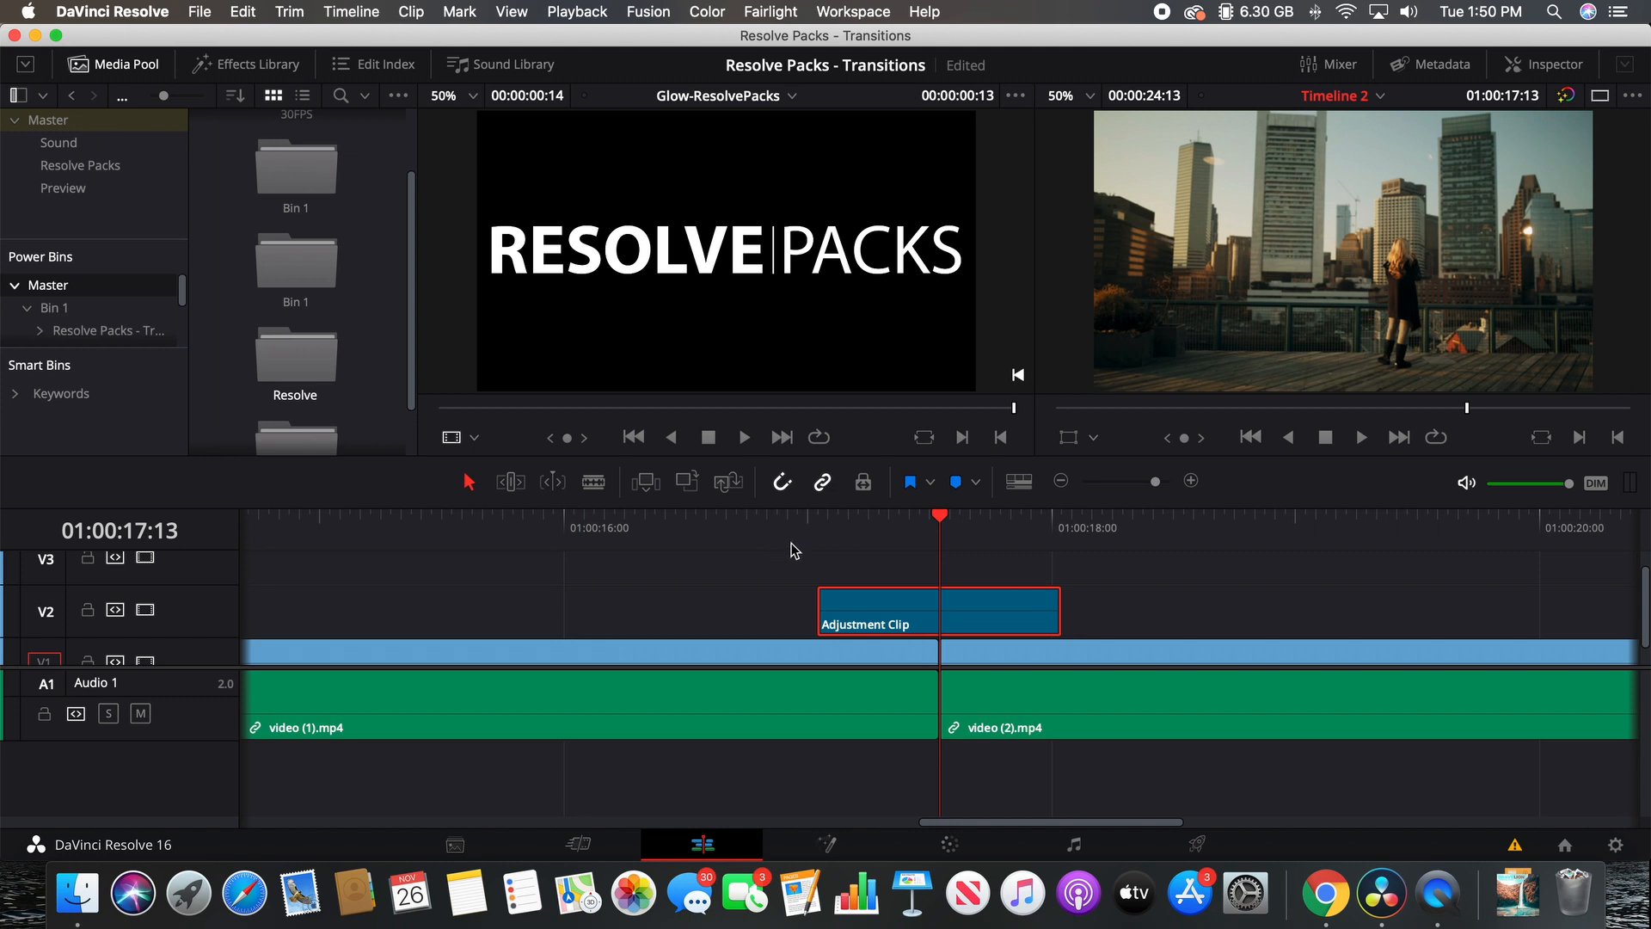
{"action": "left_click", "coordinate": [316, 364]}
{"action": "right_click", "coordinate": [312, 379]}
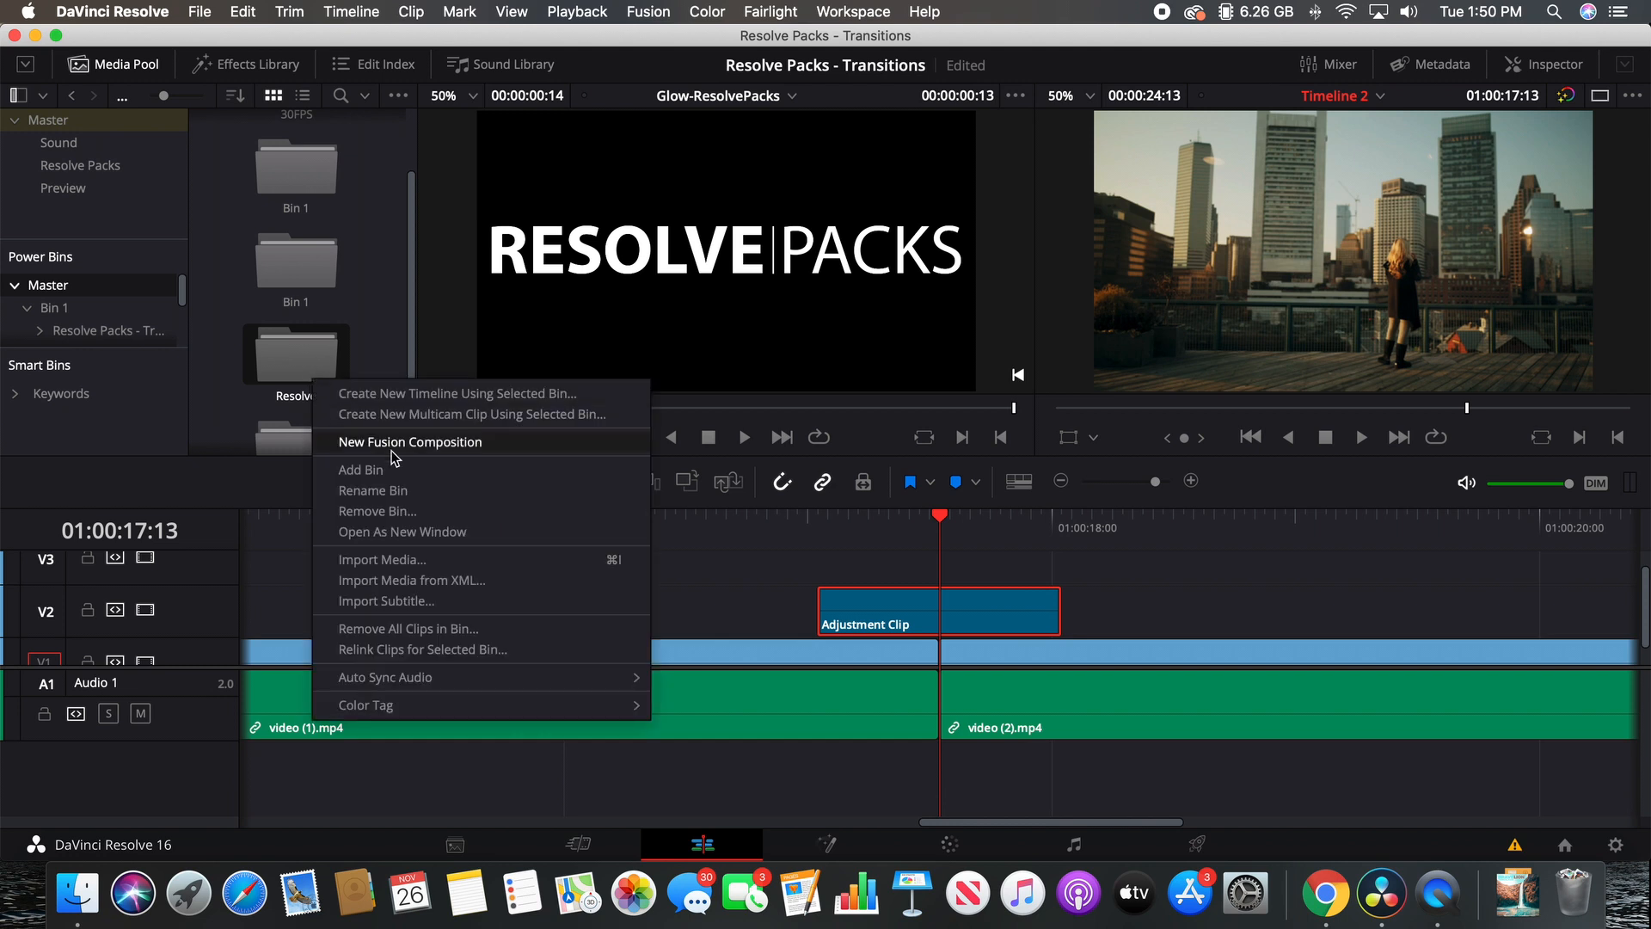
{"action": "left_click", "coordinate": [407, 492]}
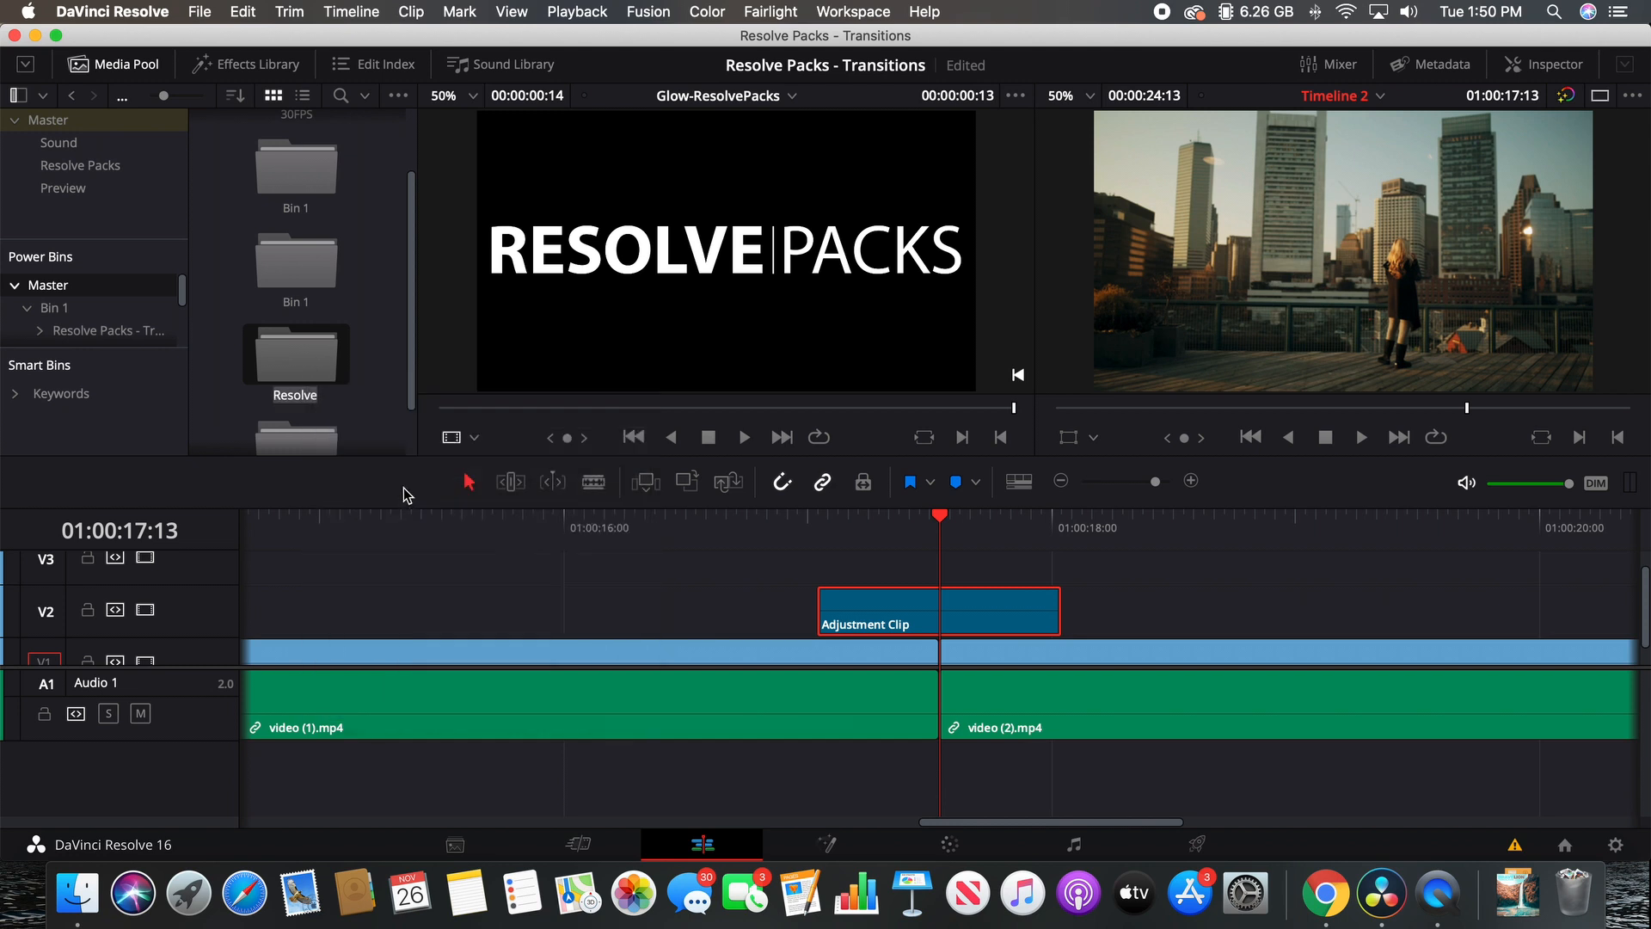
{"action": "type", "text": "Transition Tutorial"}
{"action": "double_click", "coordinate": [316, 368]}
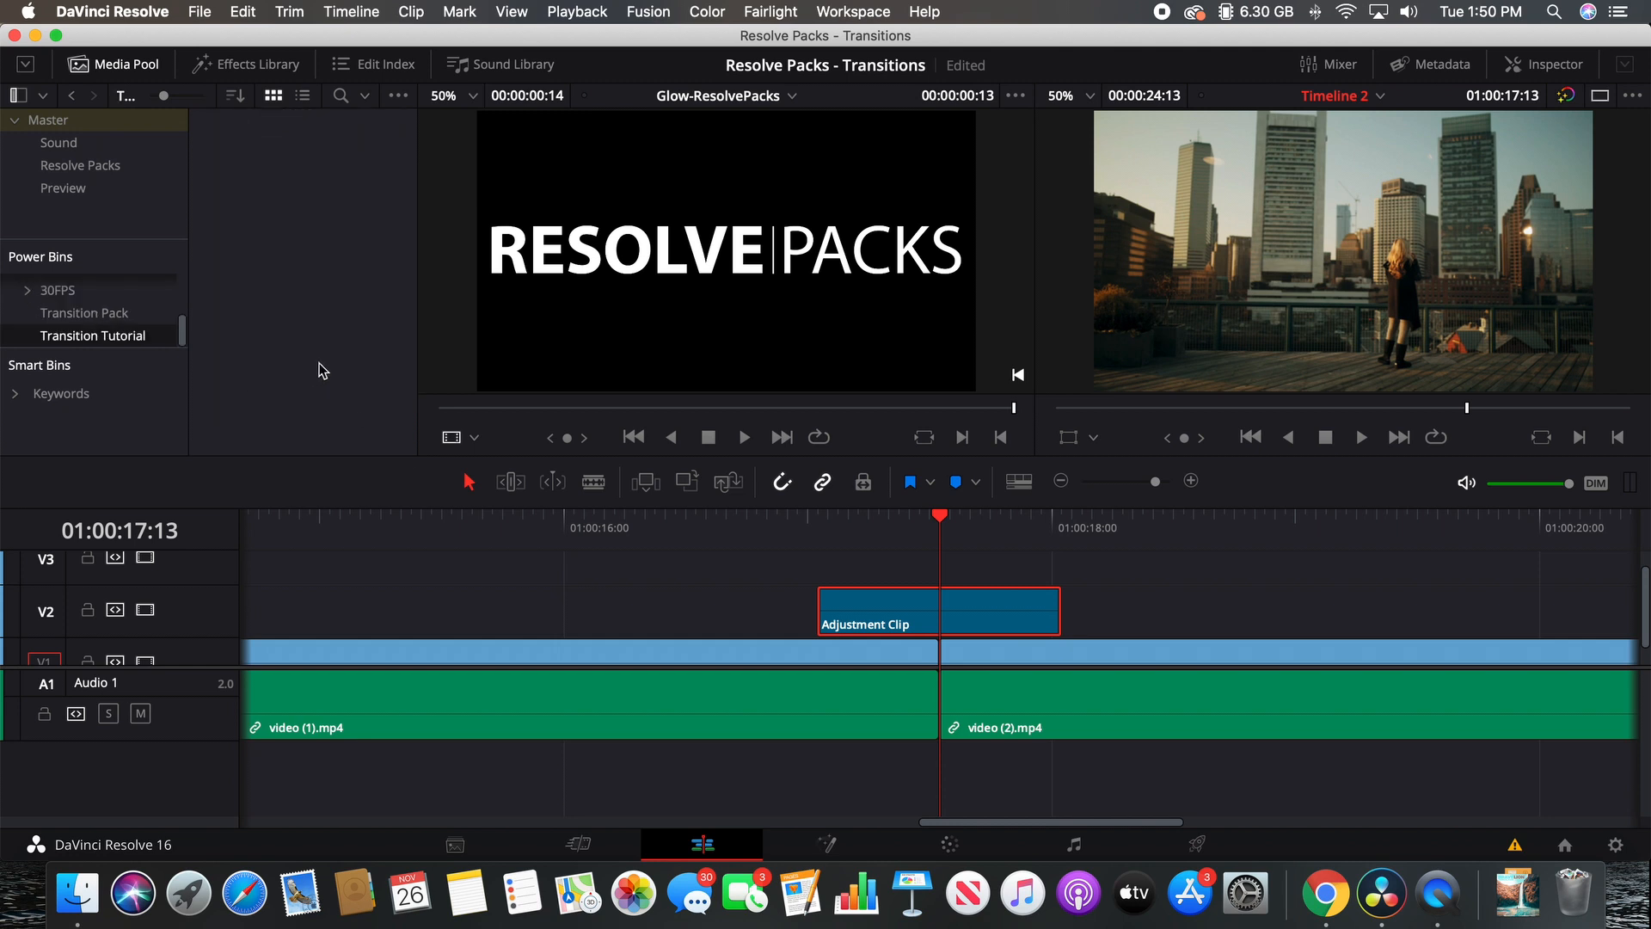
Step: Save the adjustment clip to the Transition Tutorial bin and replace the timeline clip on V2 with the saved copy
{"action": "left_click_drag", "start_coordinate": [884, 605], "coordinate": [258, 183]}
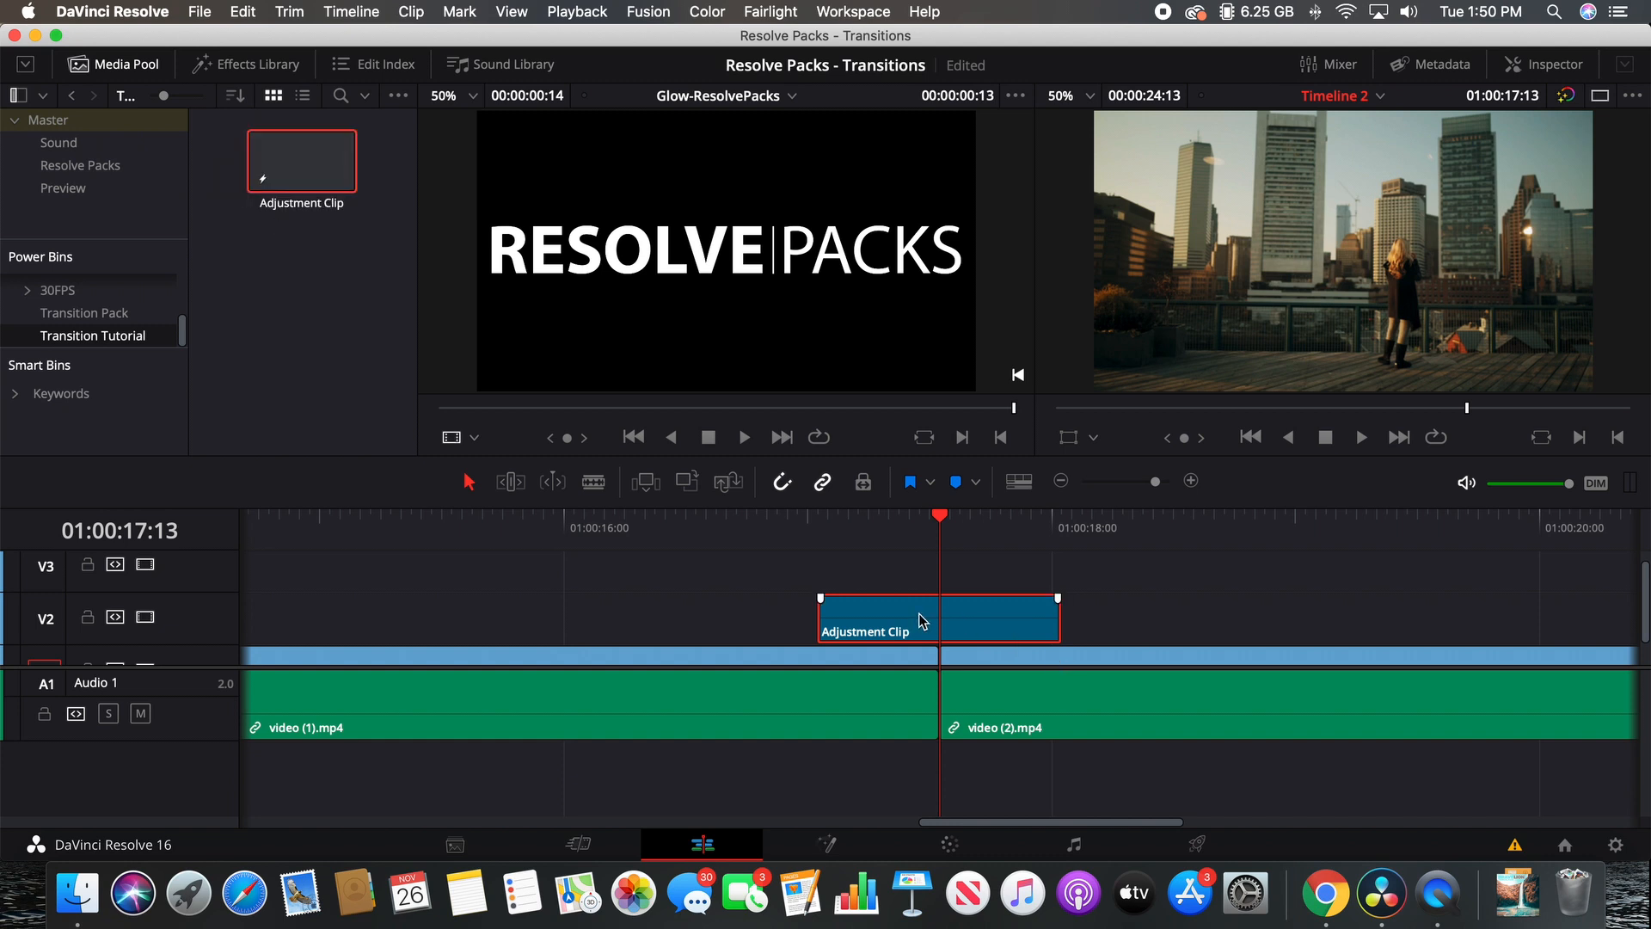
{"action": "key", "text": "BackSpace"}
{"action": "left_click_drag", "start_coordinate": [309, 155], "coordinate": [827, 612]}
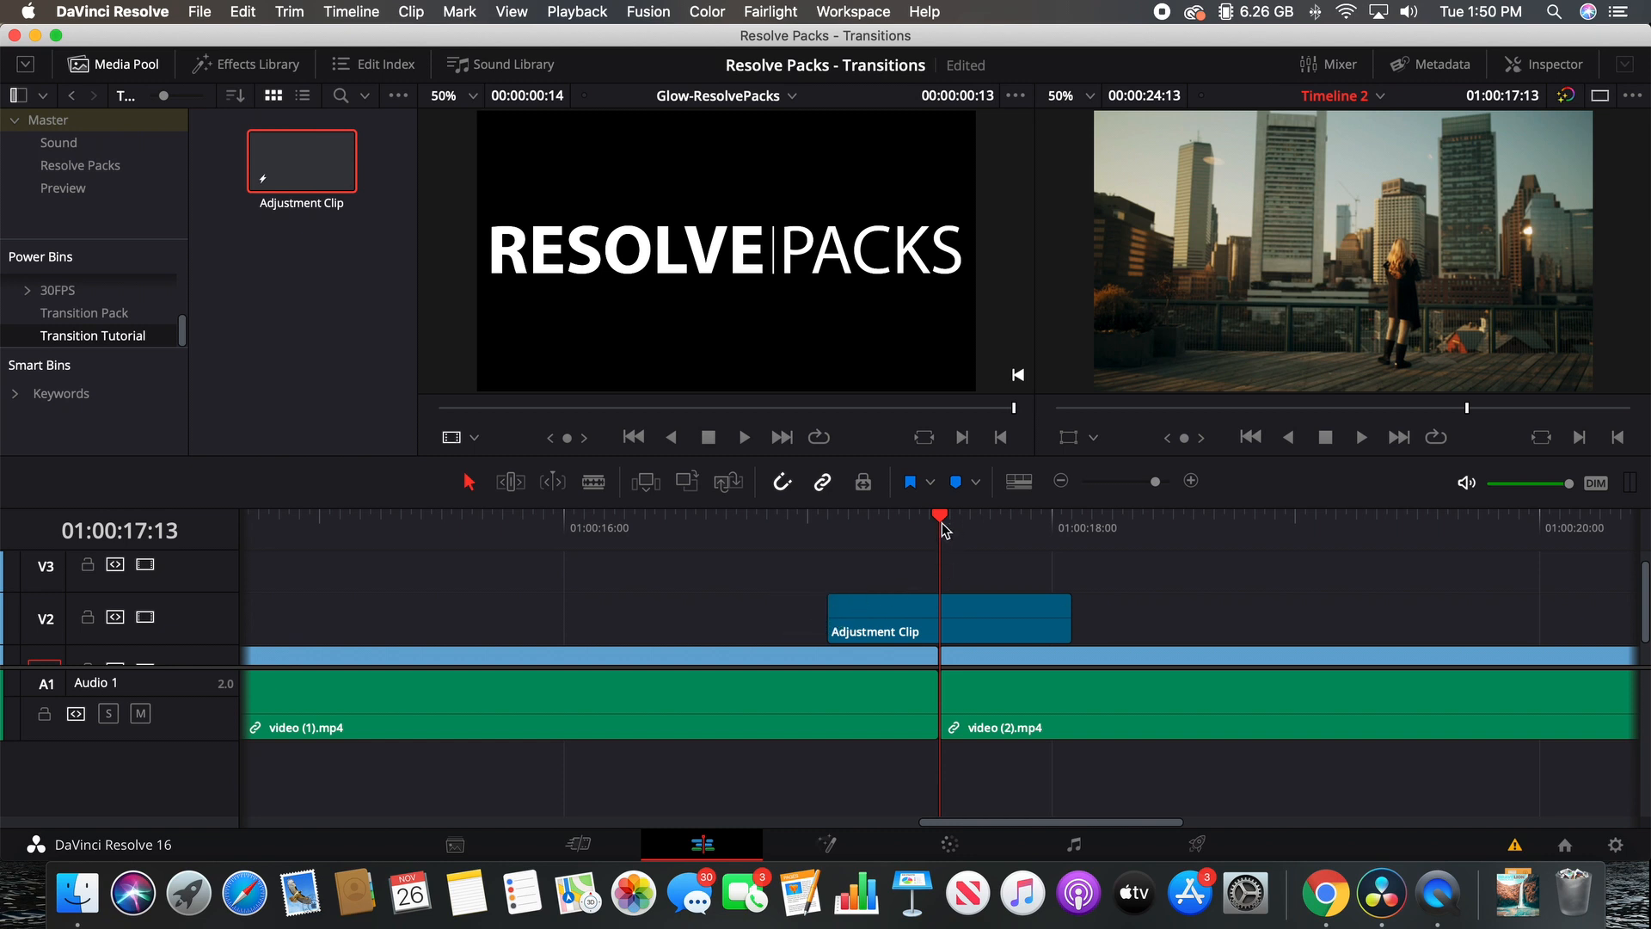
Step: Check frame by frame how far the replaced adjustment clip extends before the cut, finishing at the cut
{"action": "mouse_move", "coordinate": [929, 525]}
{"action": "left_mouse_down"}
{"action": "mouse_move", "coordinate": [881, 527]}
{"action": "mouse_move", "coordinate": [940, 527]}
{"action": "left_mouse_up"}
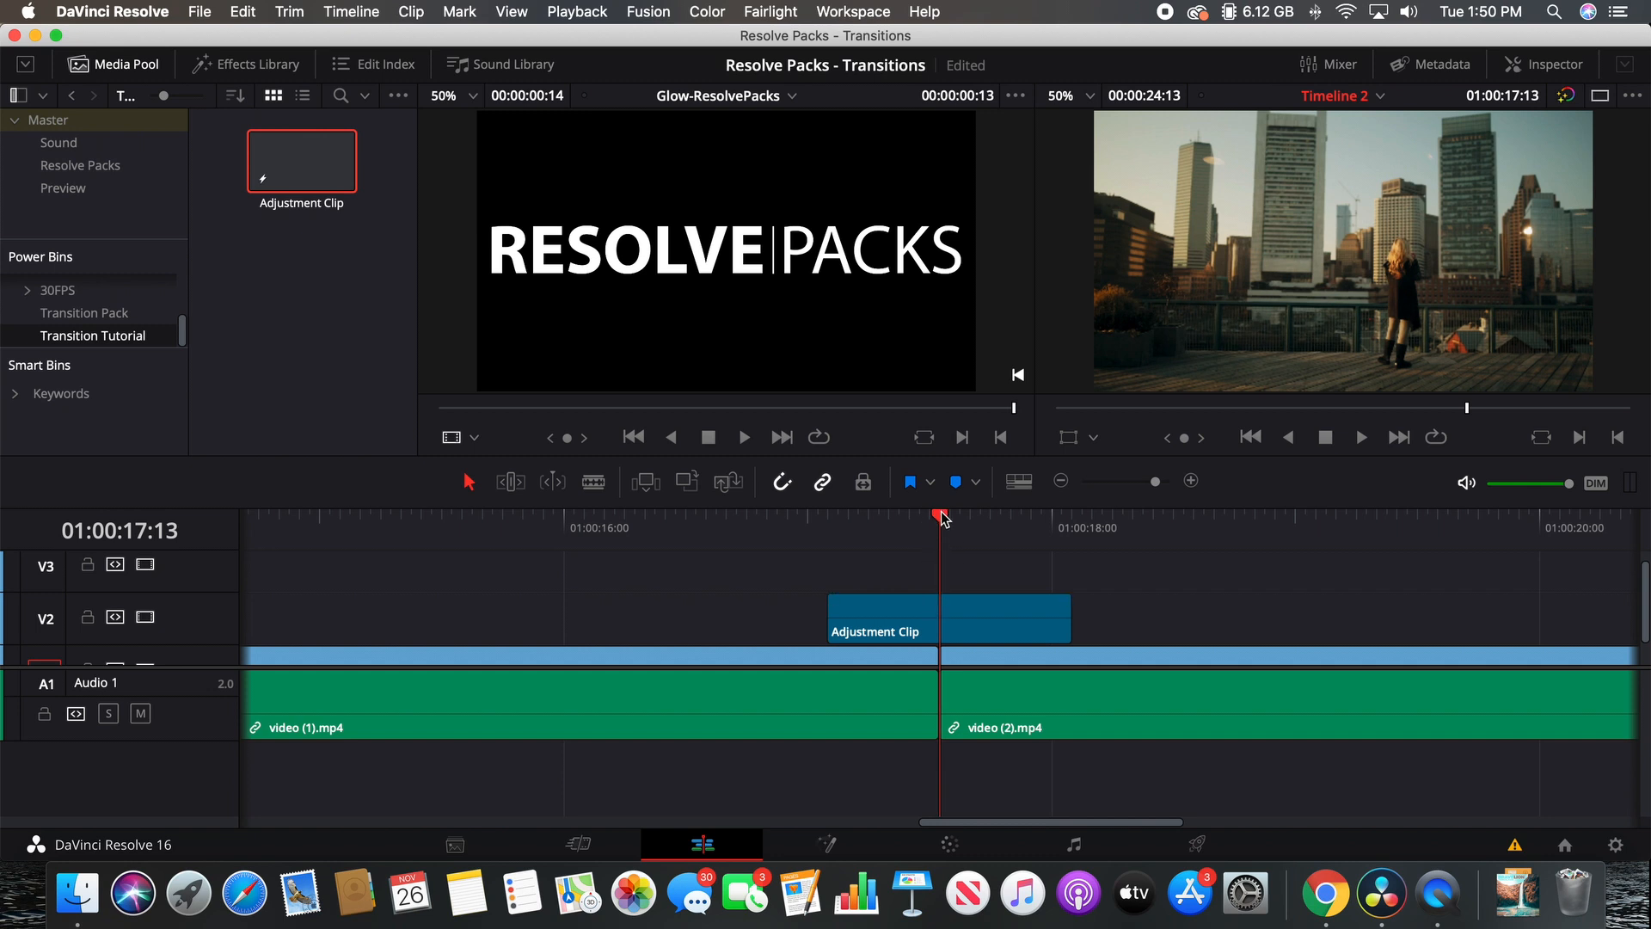
{"action": "mouse_move", "coordinate": [917, 601]}
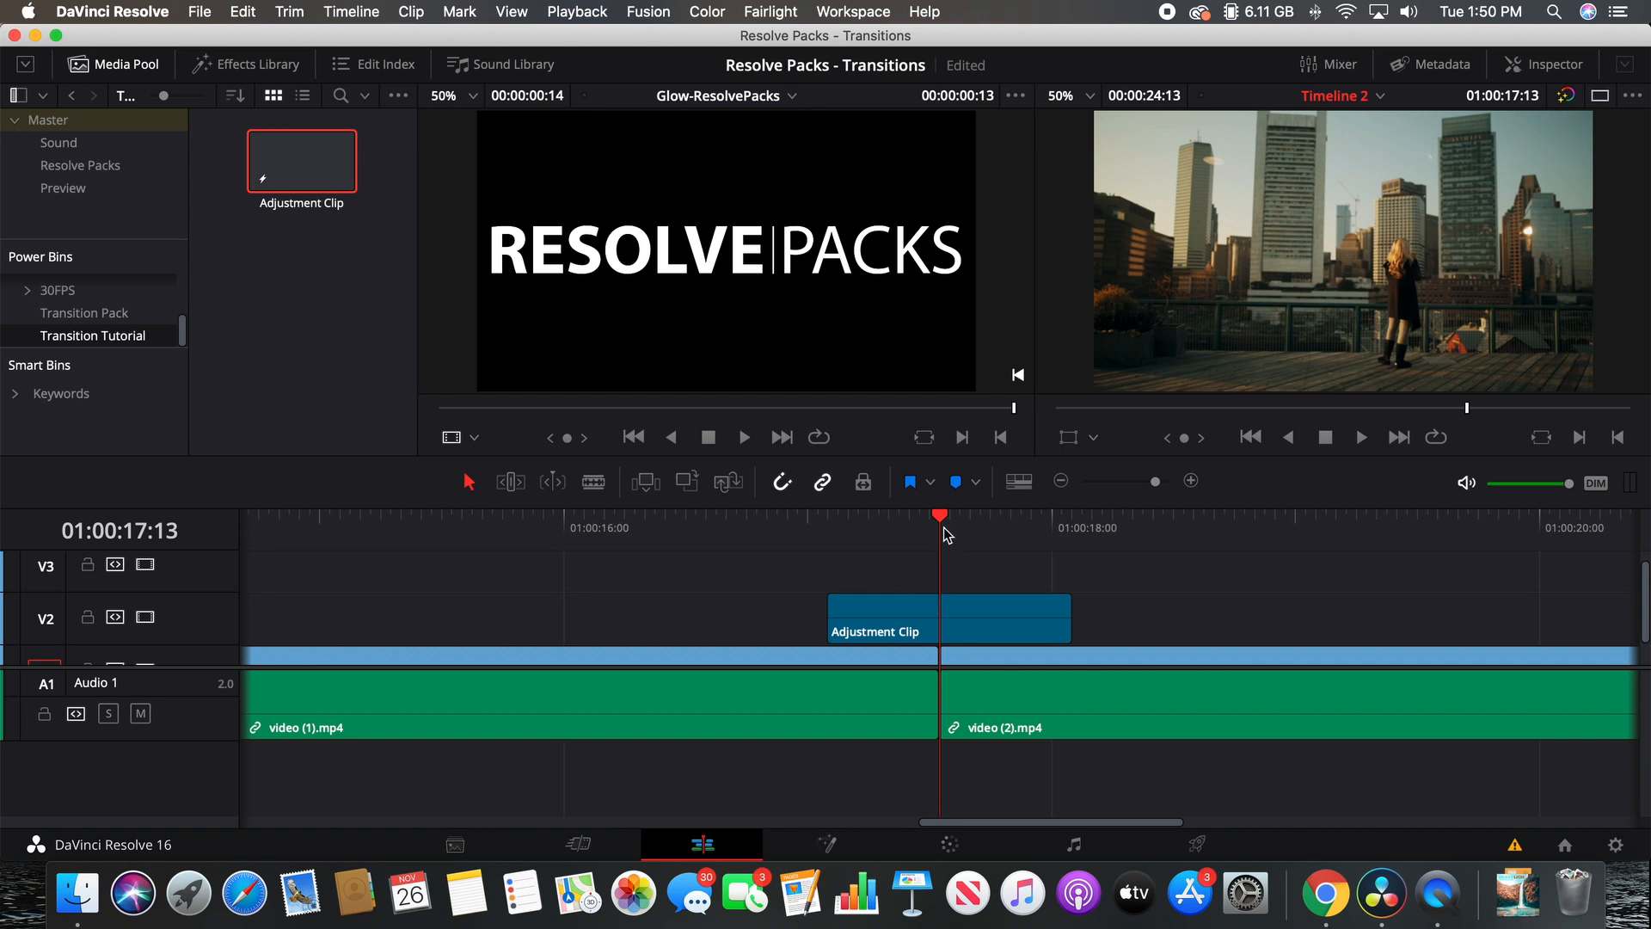
{"action": "mouse_move", "coordinate": [941, 521]}
{"action": "left_mouse_down"}
{"action": "mouse_move", "coordinate": [827, 531]}
{"action": "mouse_move", "coordinate": [940, 528]}
{"action": "left_mouse_up"}
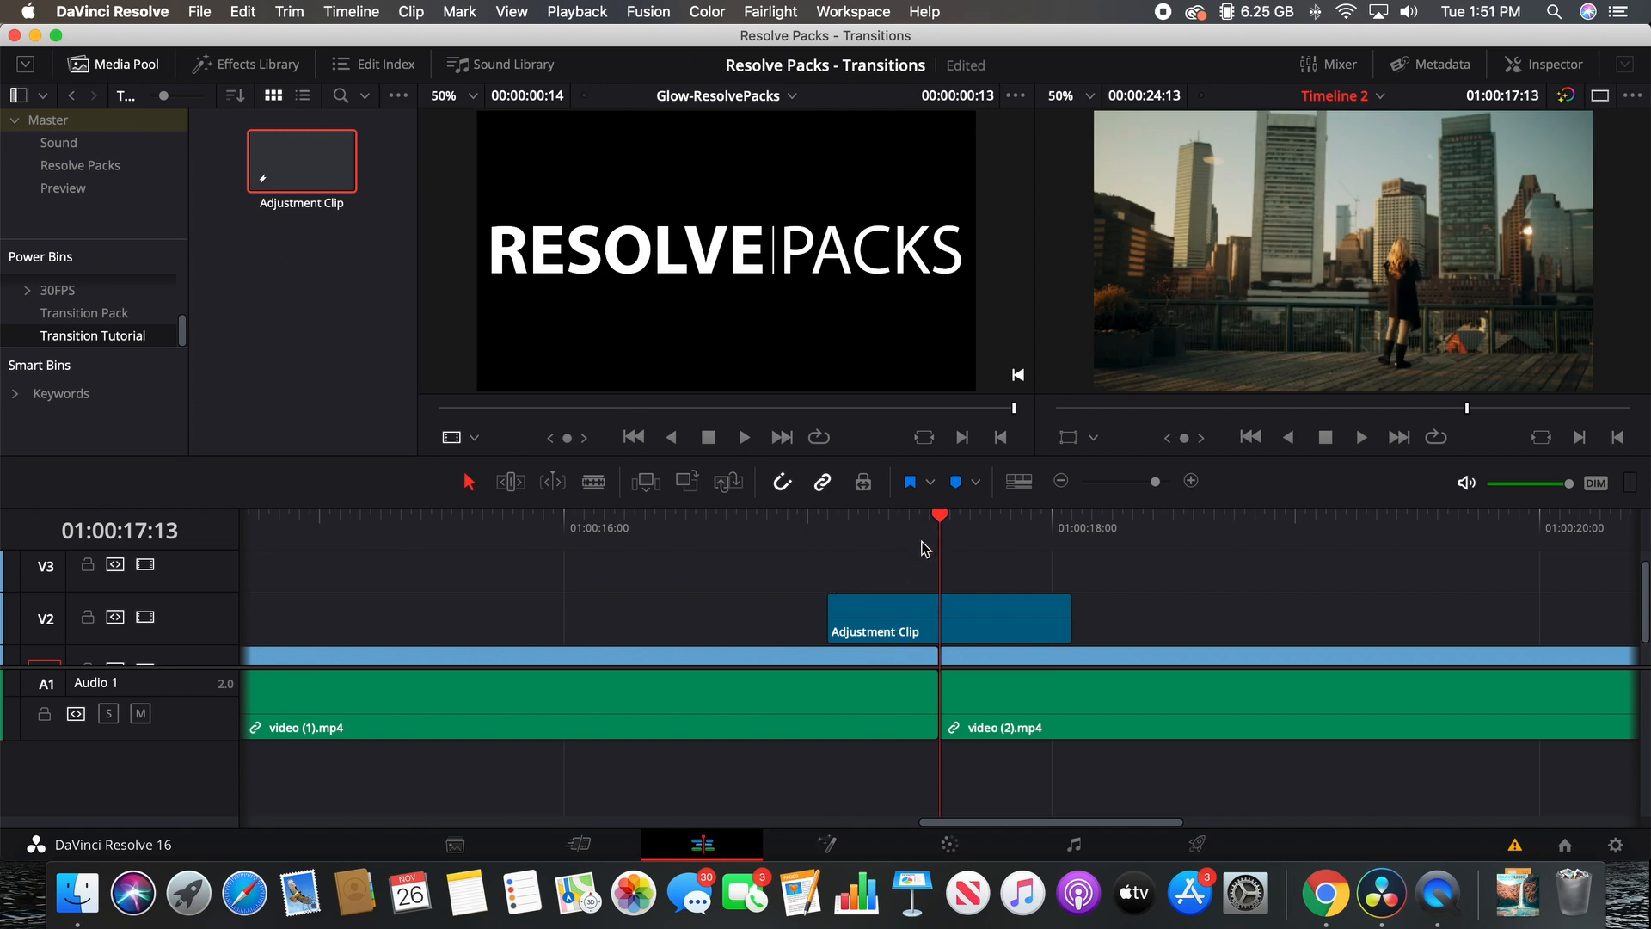
{"action": "key", "text": "Left"}
{"action": "key", "text": "Left"}
{"action": "key", "text": "Left"}
{"action": "key", "text": "Left"}
{"action": "left_click", "coordinate": [940, 522]}
{"action": "key", "text": "Left"}
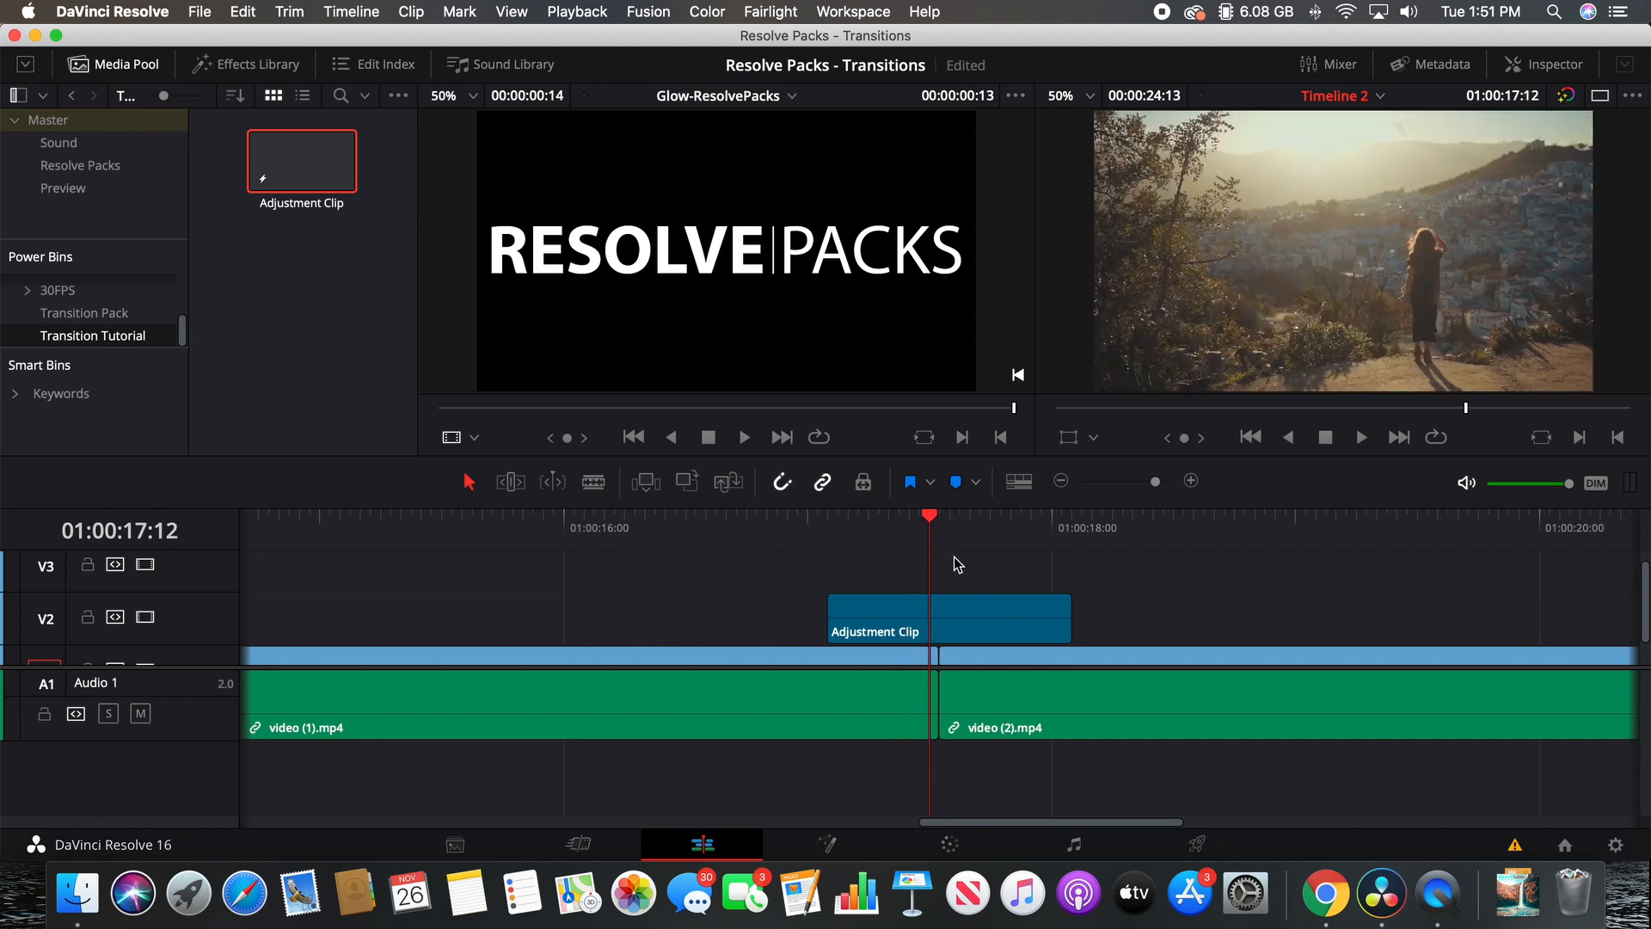
{"action": "key", "text": "Left"}
{"action": "key", "text": "Left"}
{"action": "key", "text": "Left"}
{"action": "key", "text": "Left"}
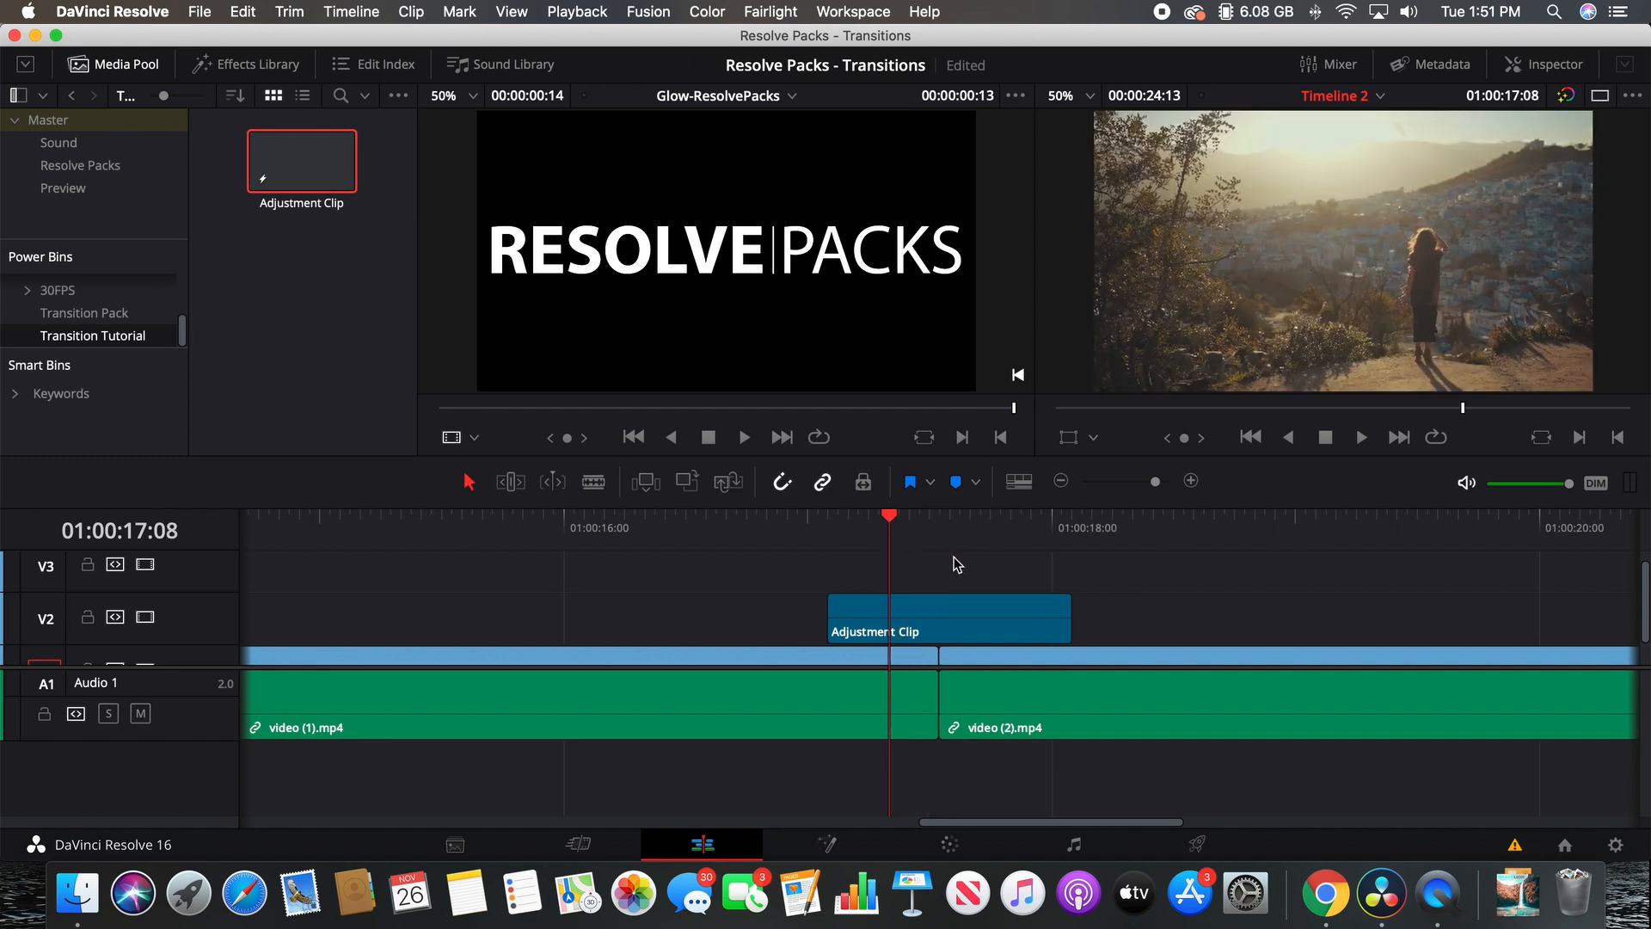
{"action": "key", "text": "Left"}
{"action": "key", "text": "Left"}
{"action": "key", "text": "Left"}
{"action": "key", "text": "Left"}
{"action": "key", "text": "Left"}
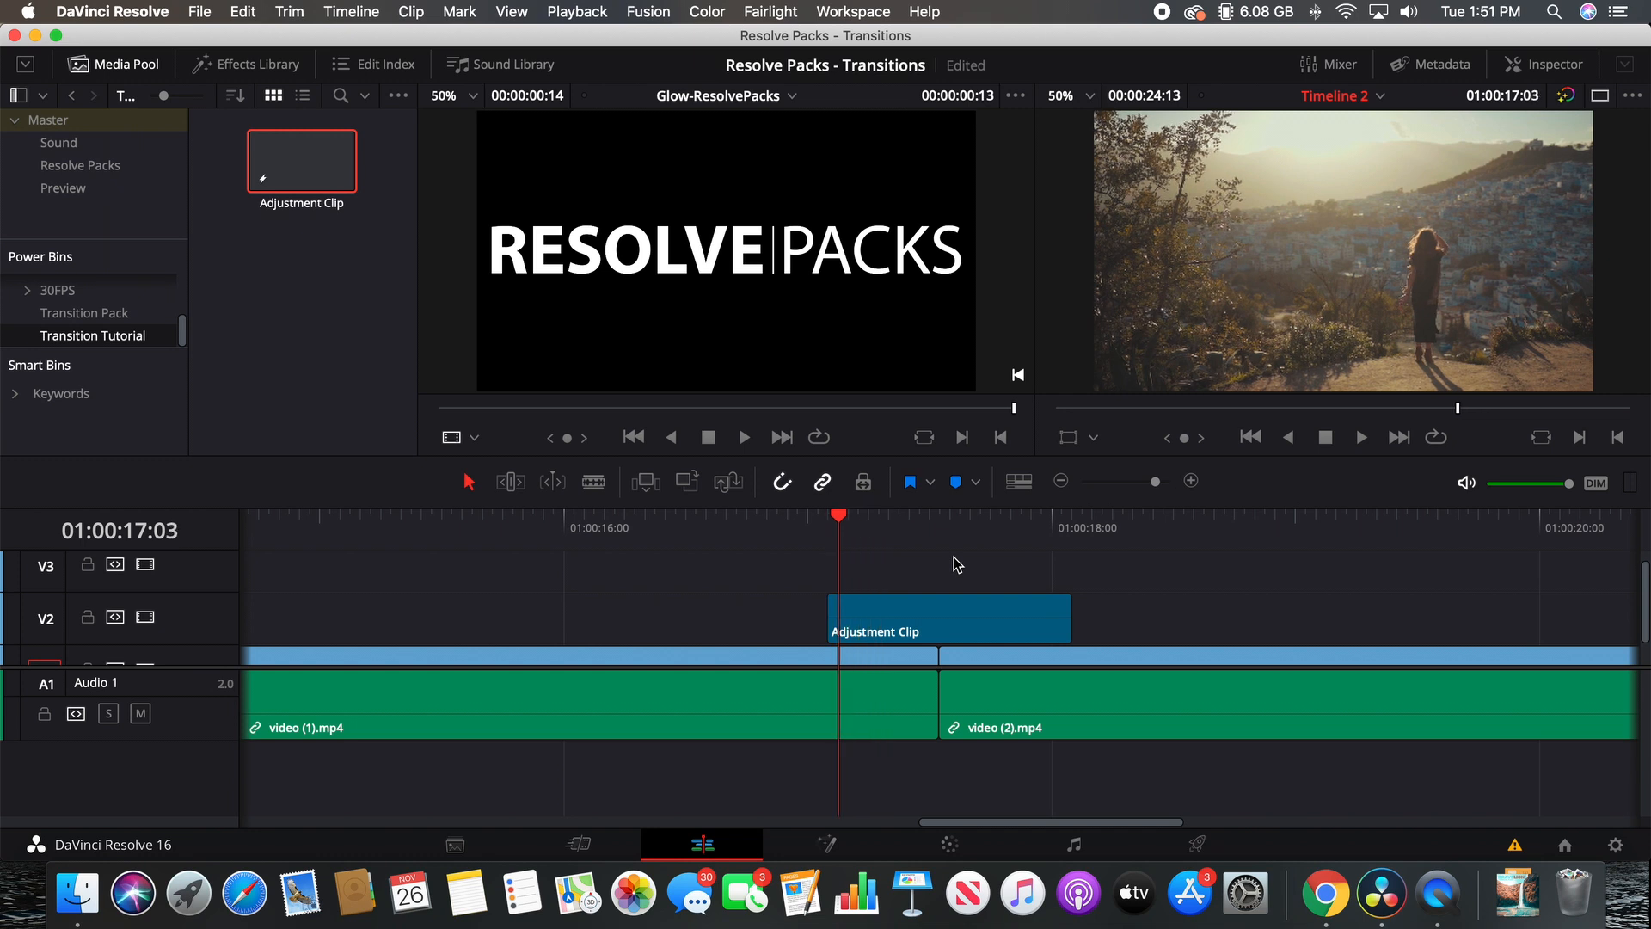
{"action": "key", "text": "Left"}
{"action": "key", "text": "Down"}
Step: Shift the adjustment clip one frame earlier so it is centered on the cut, and open it in Fusion
{"action": "left_click", "coordinate": [925, 633]}
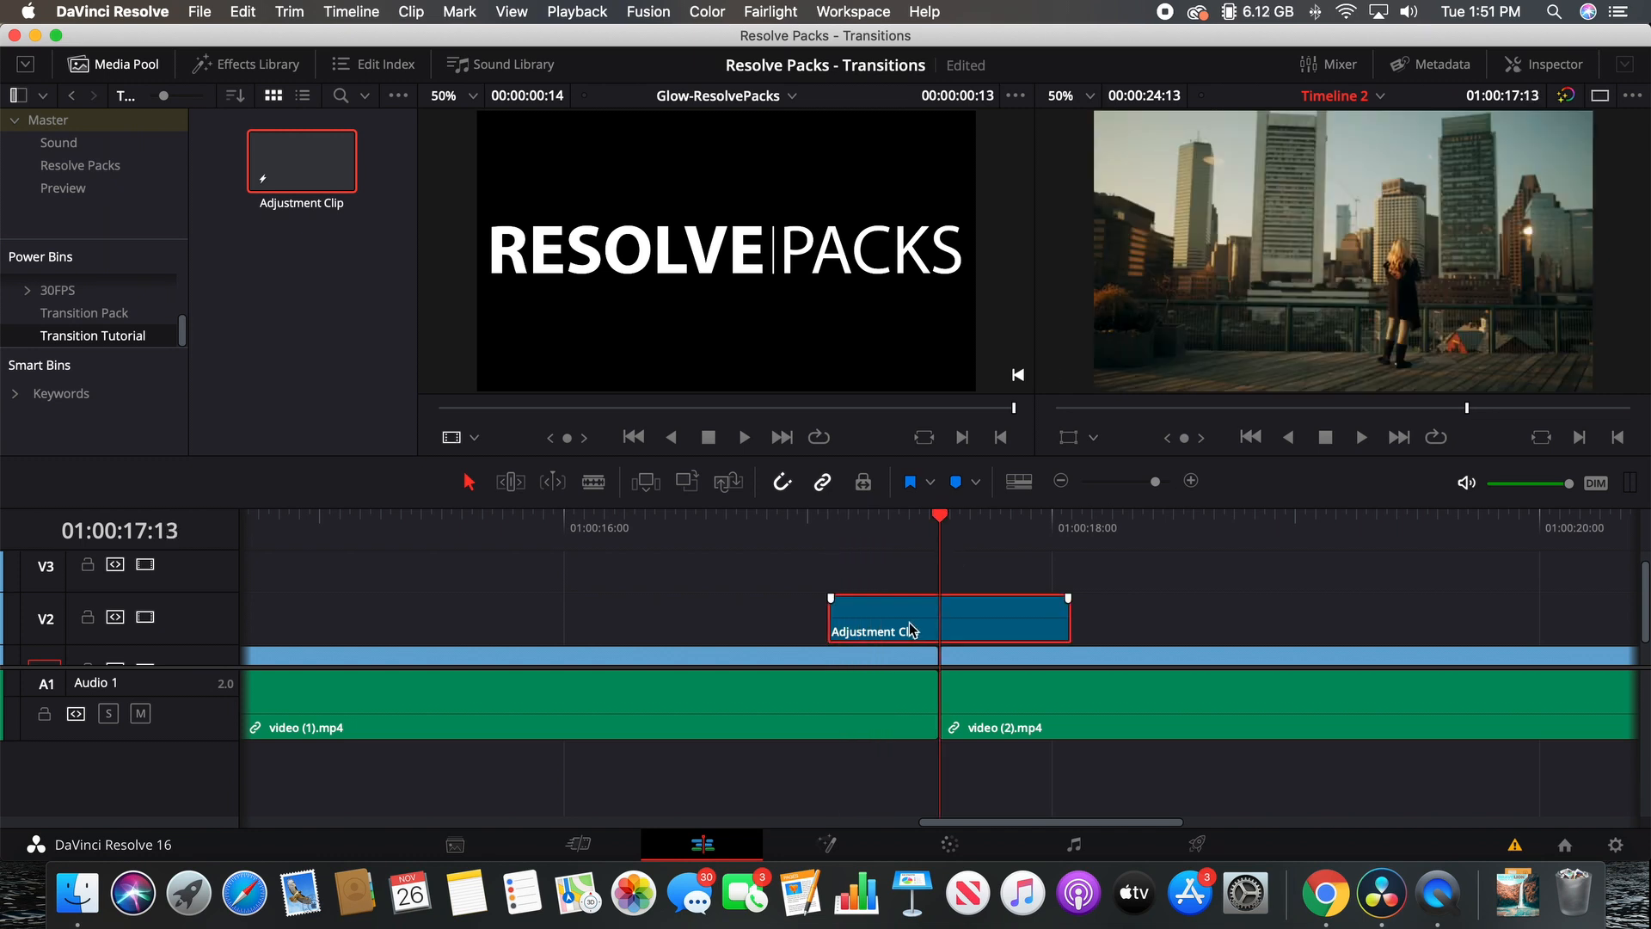
{"action": "left_click_drag", "start_coordinate": [911, 630], "coordinate": [902, 632]}
{"action": "left_click", "coordinate": [830, 841]}
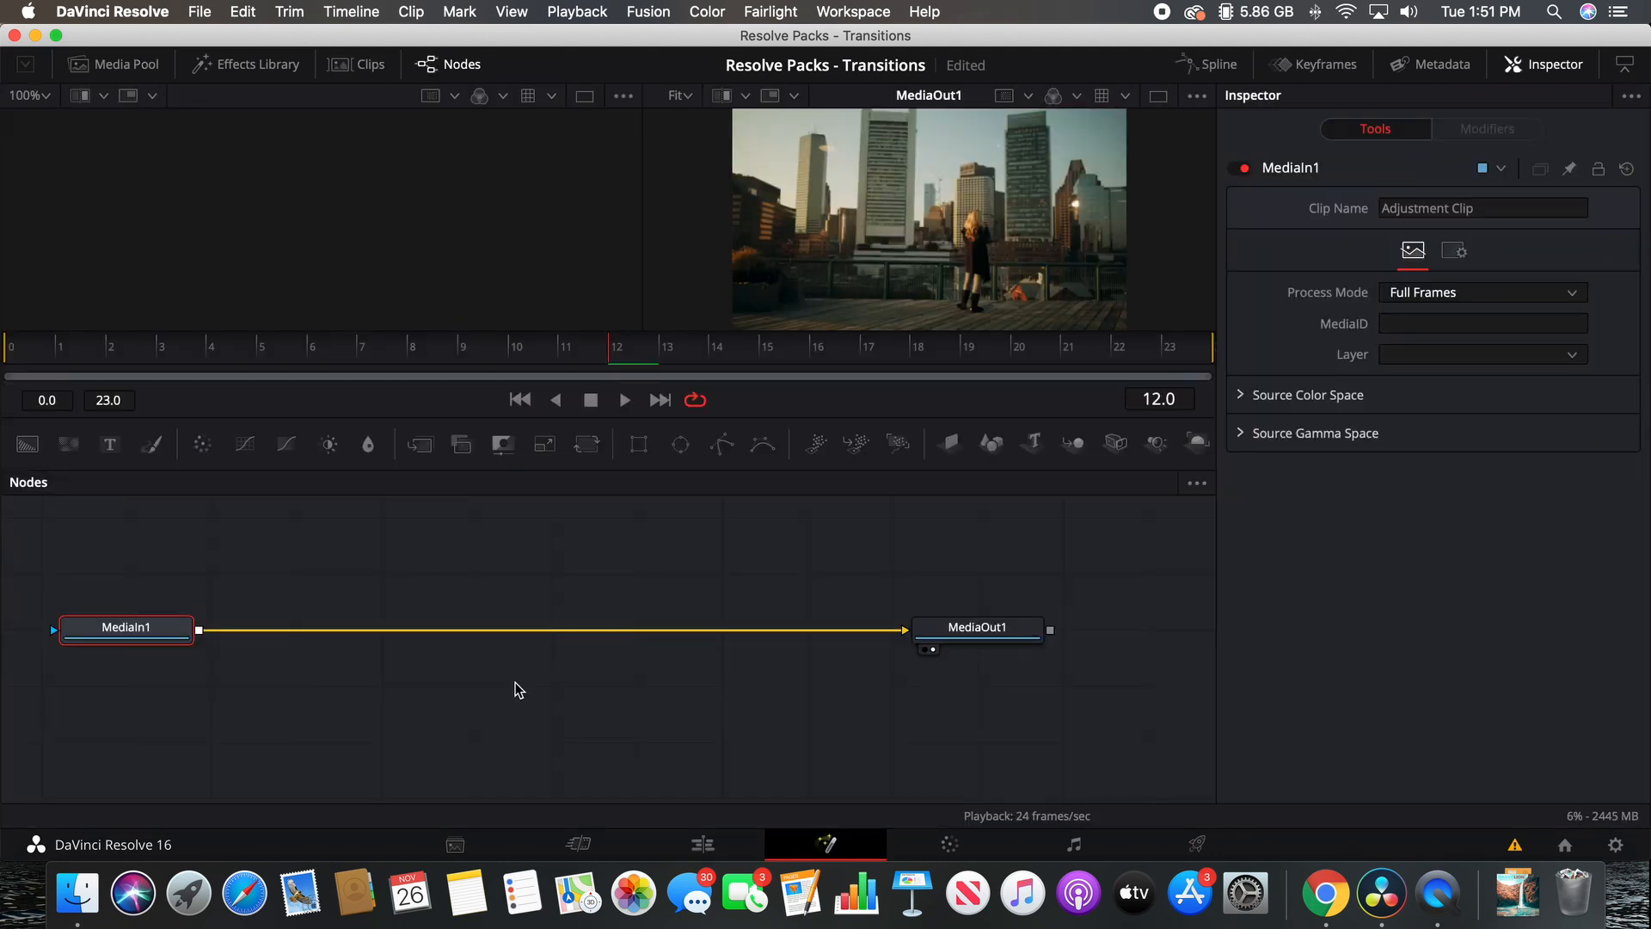
{"action": "key", "text": "shift+space"}
{"action": "type", "text": "del"}
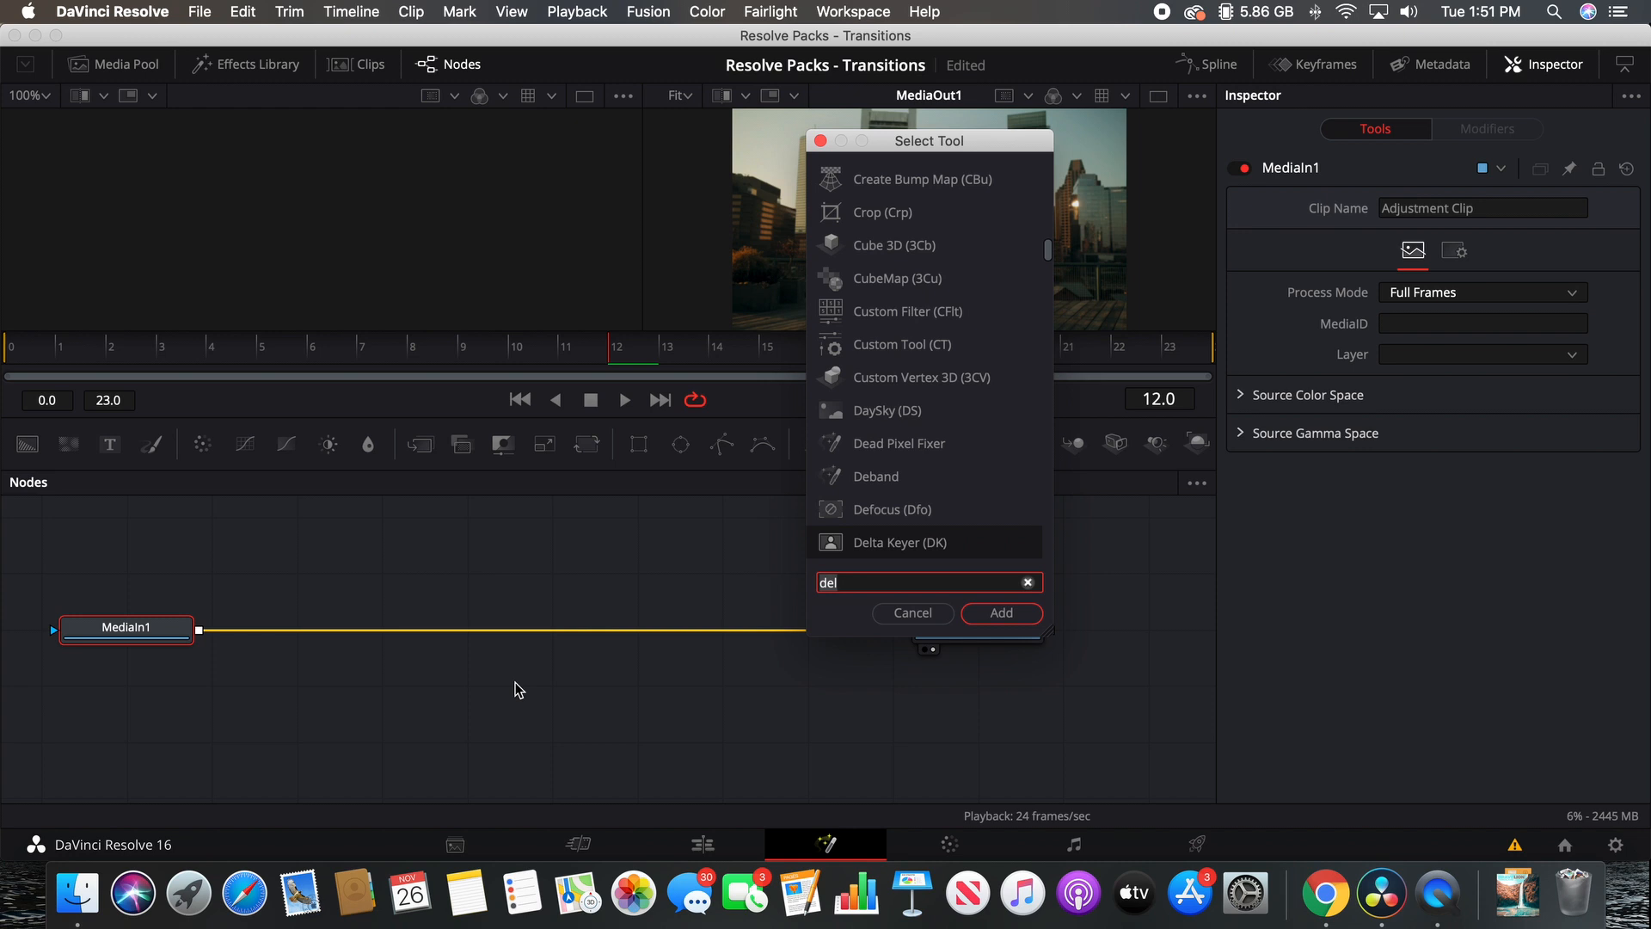
{"action": "key", "text": "BackSpace"}
{"action": "key", "text": "BackSpace"}
{"action": "key", "text": "BackSpace"}
{"action": "type", "text": "trans"}
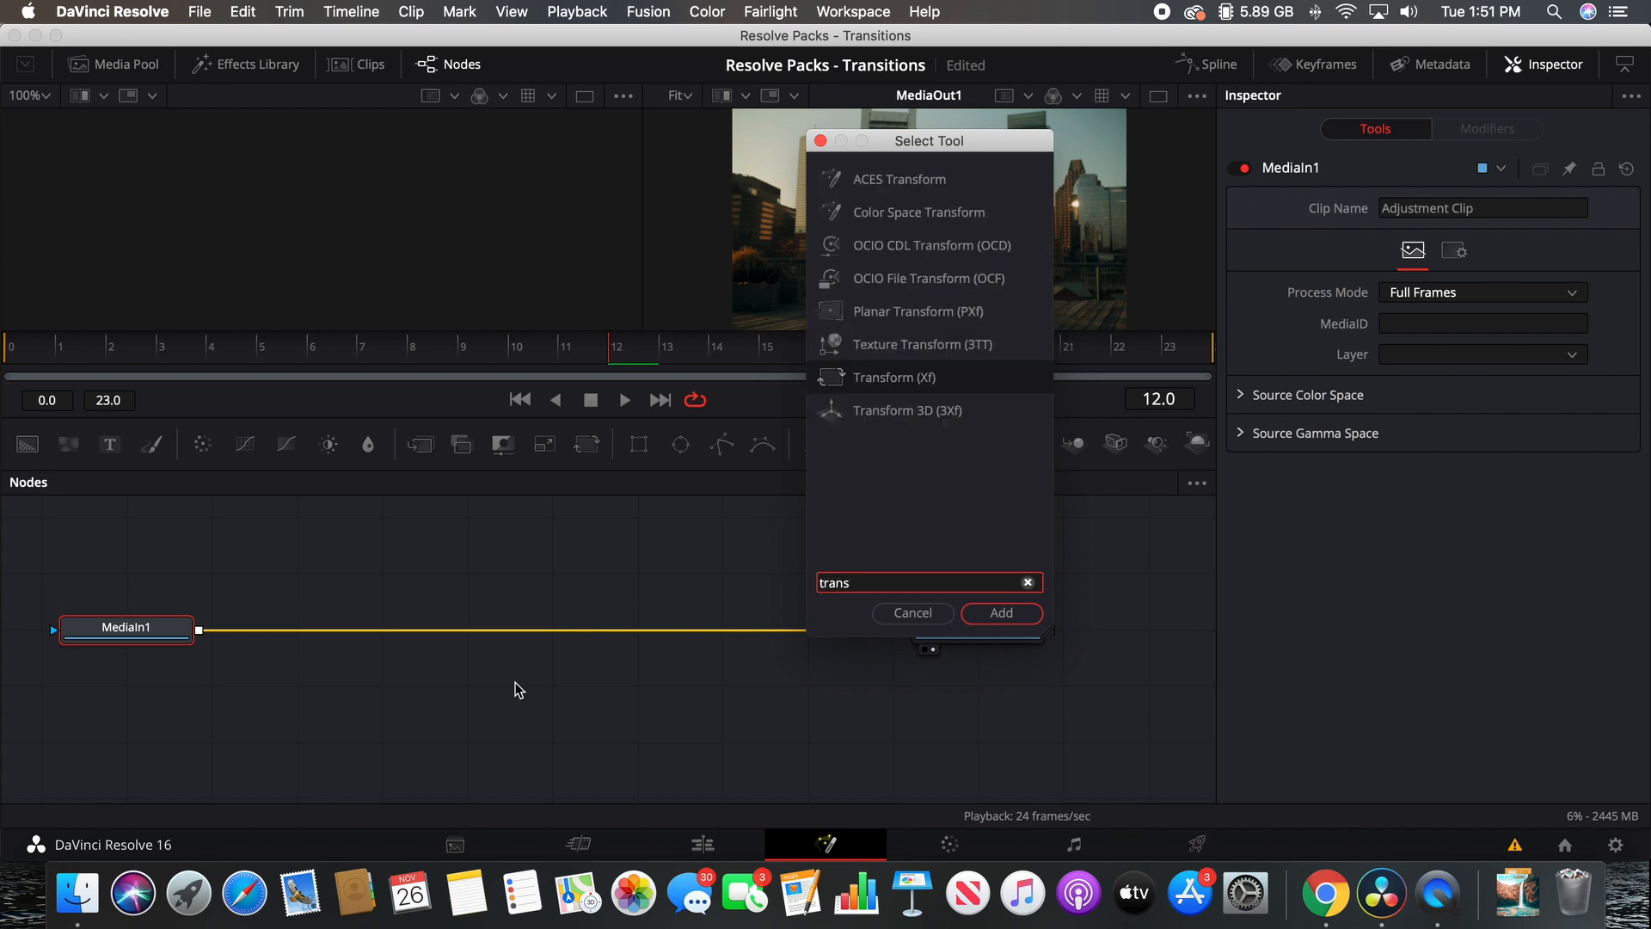
{"action": "key", "text": "Escape"}
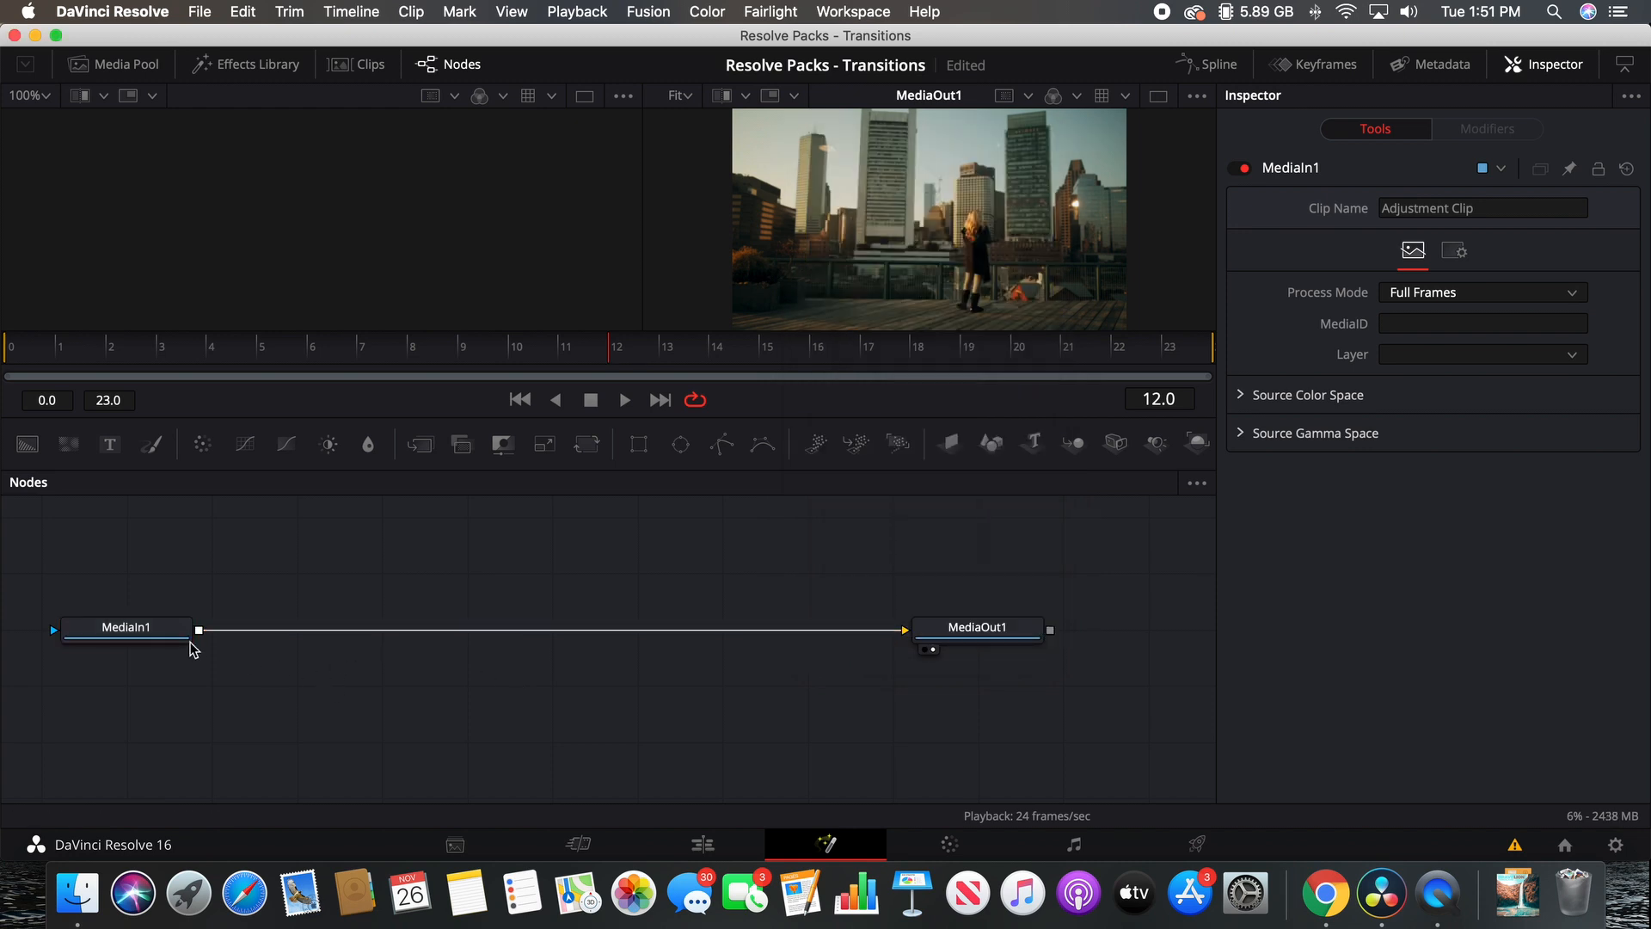
Step: Insert a Transform node followed by a Directional Blur (DrBl) node between MediaIn1 and MediaOut1
{"action": "key", "text": "shift+space"}
{"action": "key", "text": "Return"}
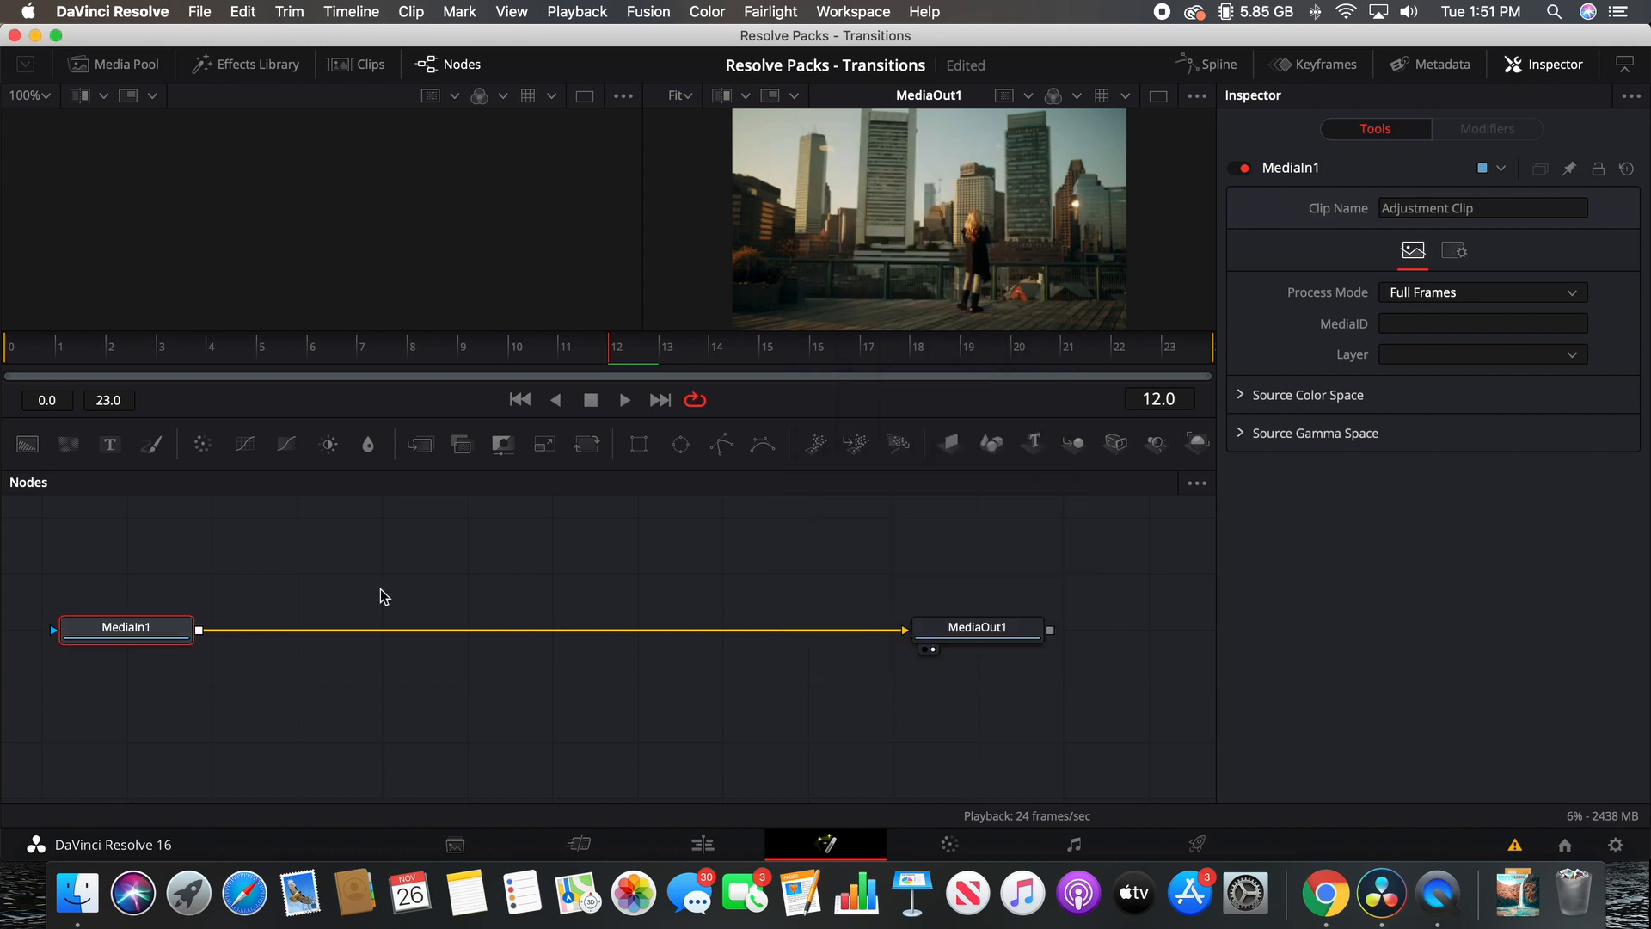
{"action": "key", "text": "shift+space"}
{"action": "type", "text": "direc"}
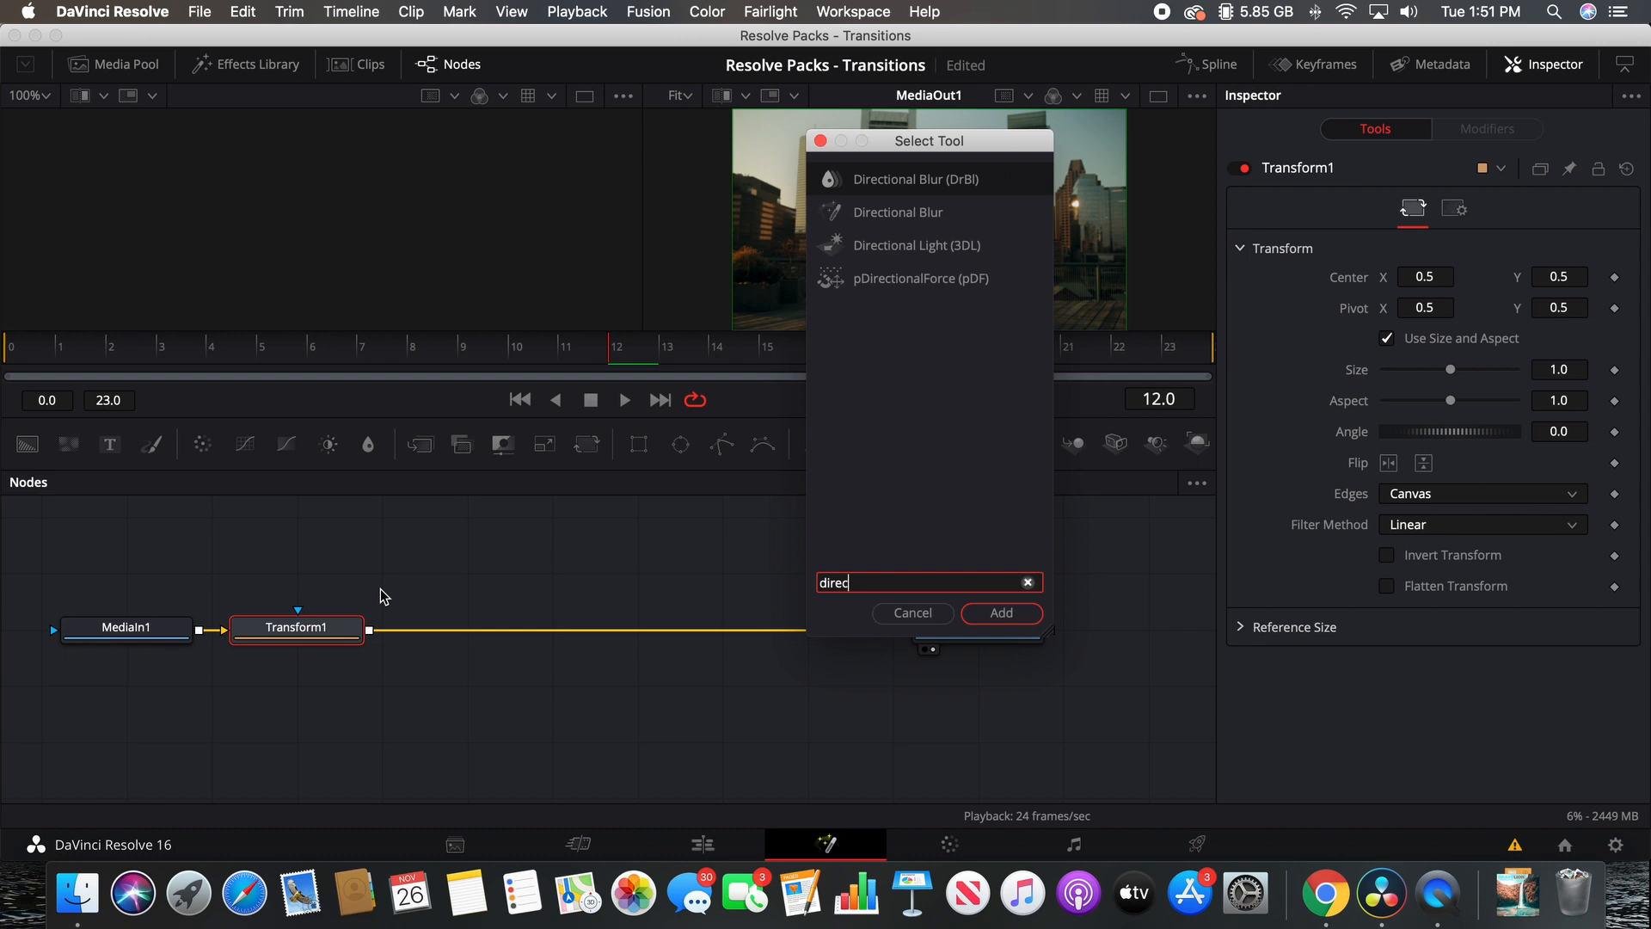
{"action": "key", "text": "Return"}
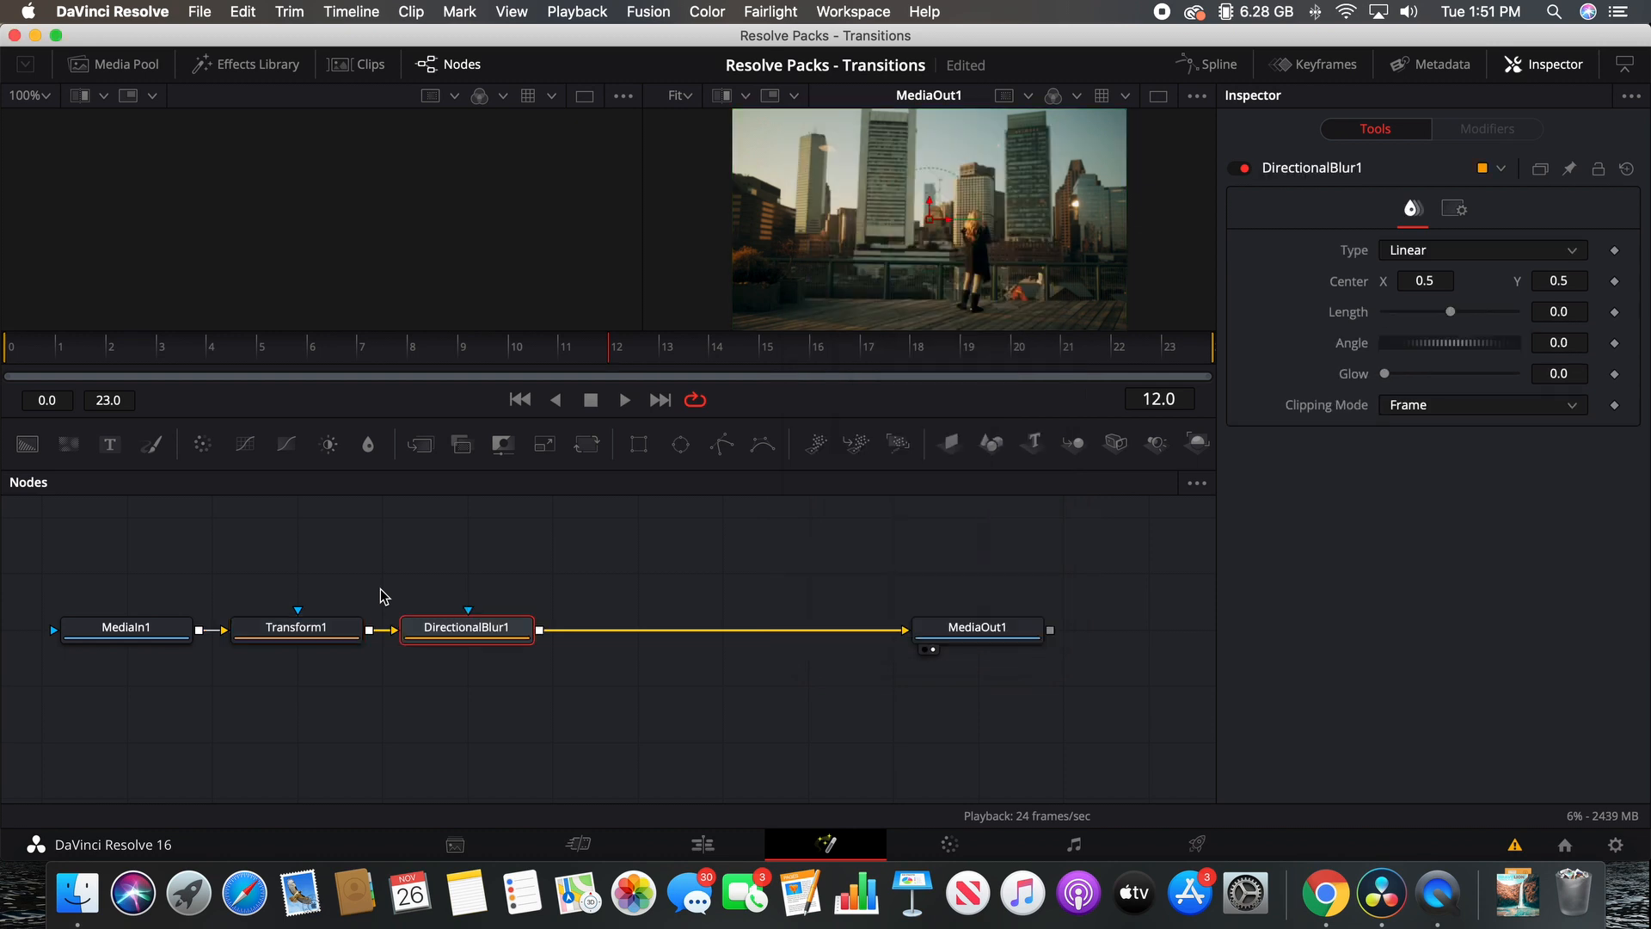
Step: Keyframe the Transform node's Angle at 0 on frame 4 and -360 on frame 21, and play back the rotation
{"action": "left_click", "coordinate": [289, 630]}
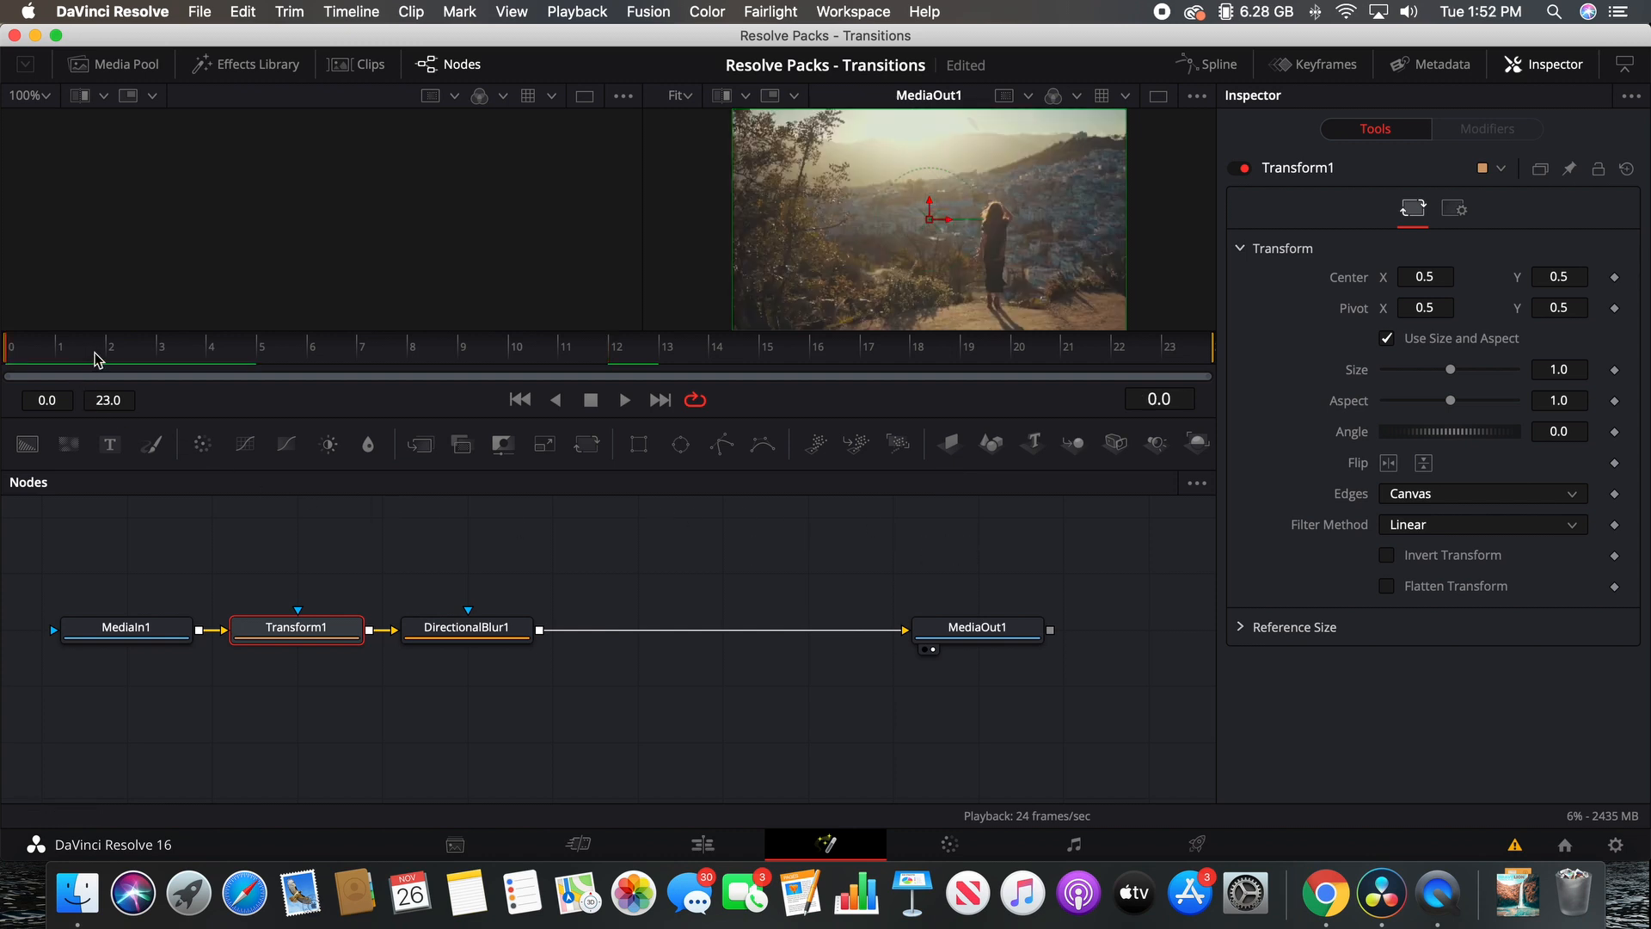
{"action": "left_click", "coordinate": [209, 348]}
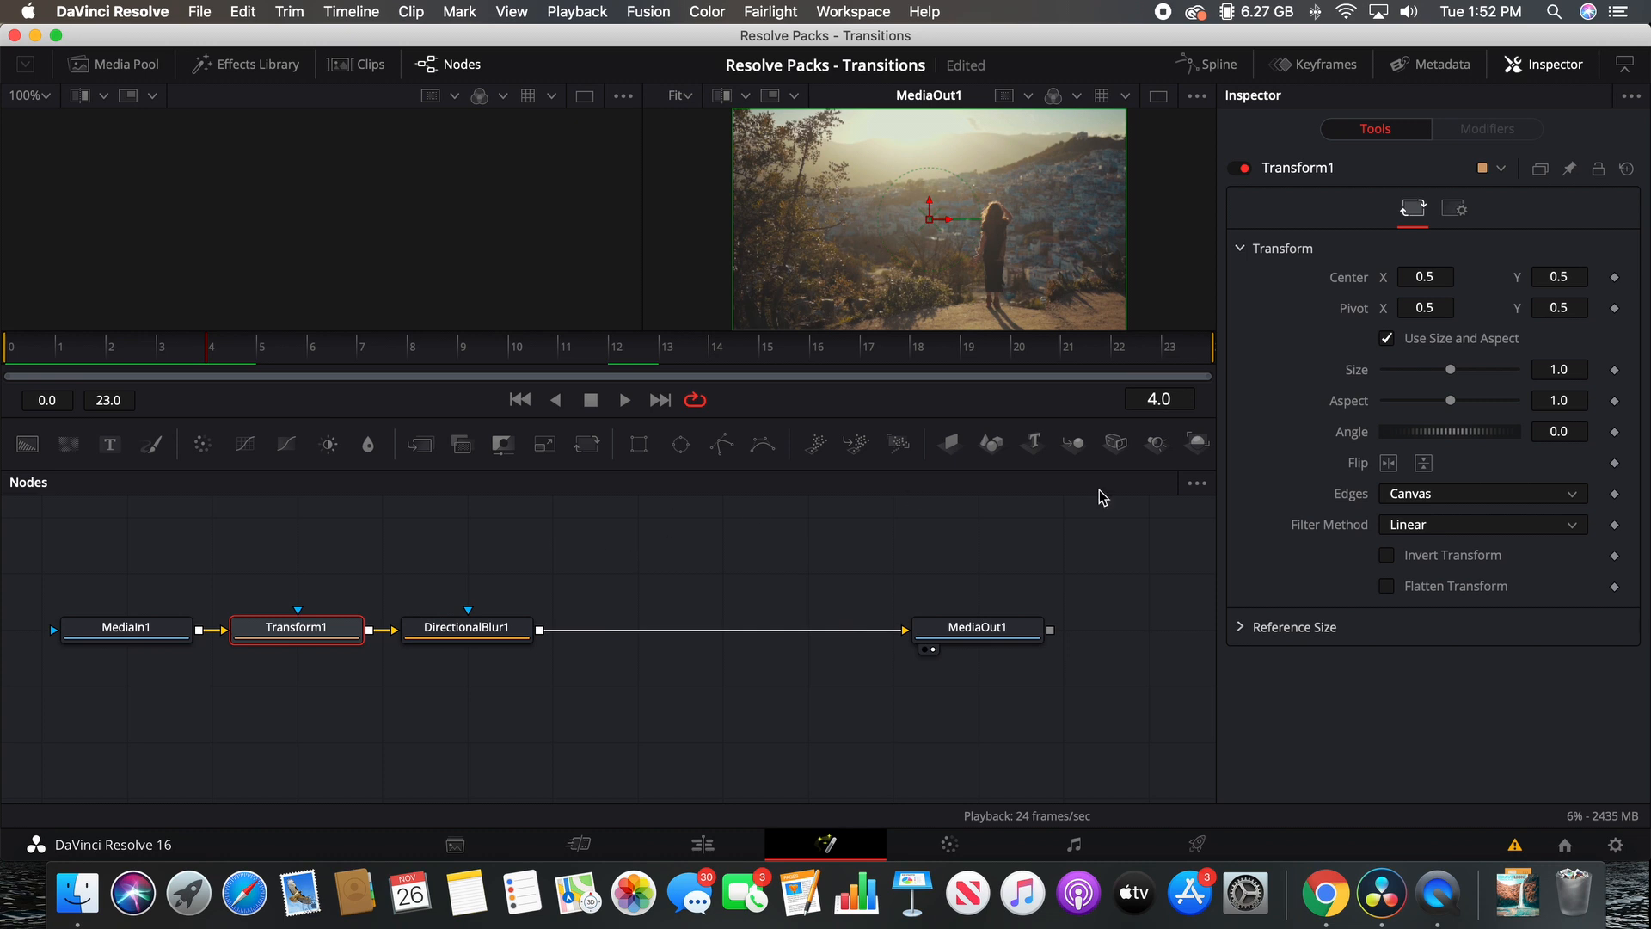
{"action": "left_click", "coordinate": [1615, 432]}
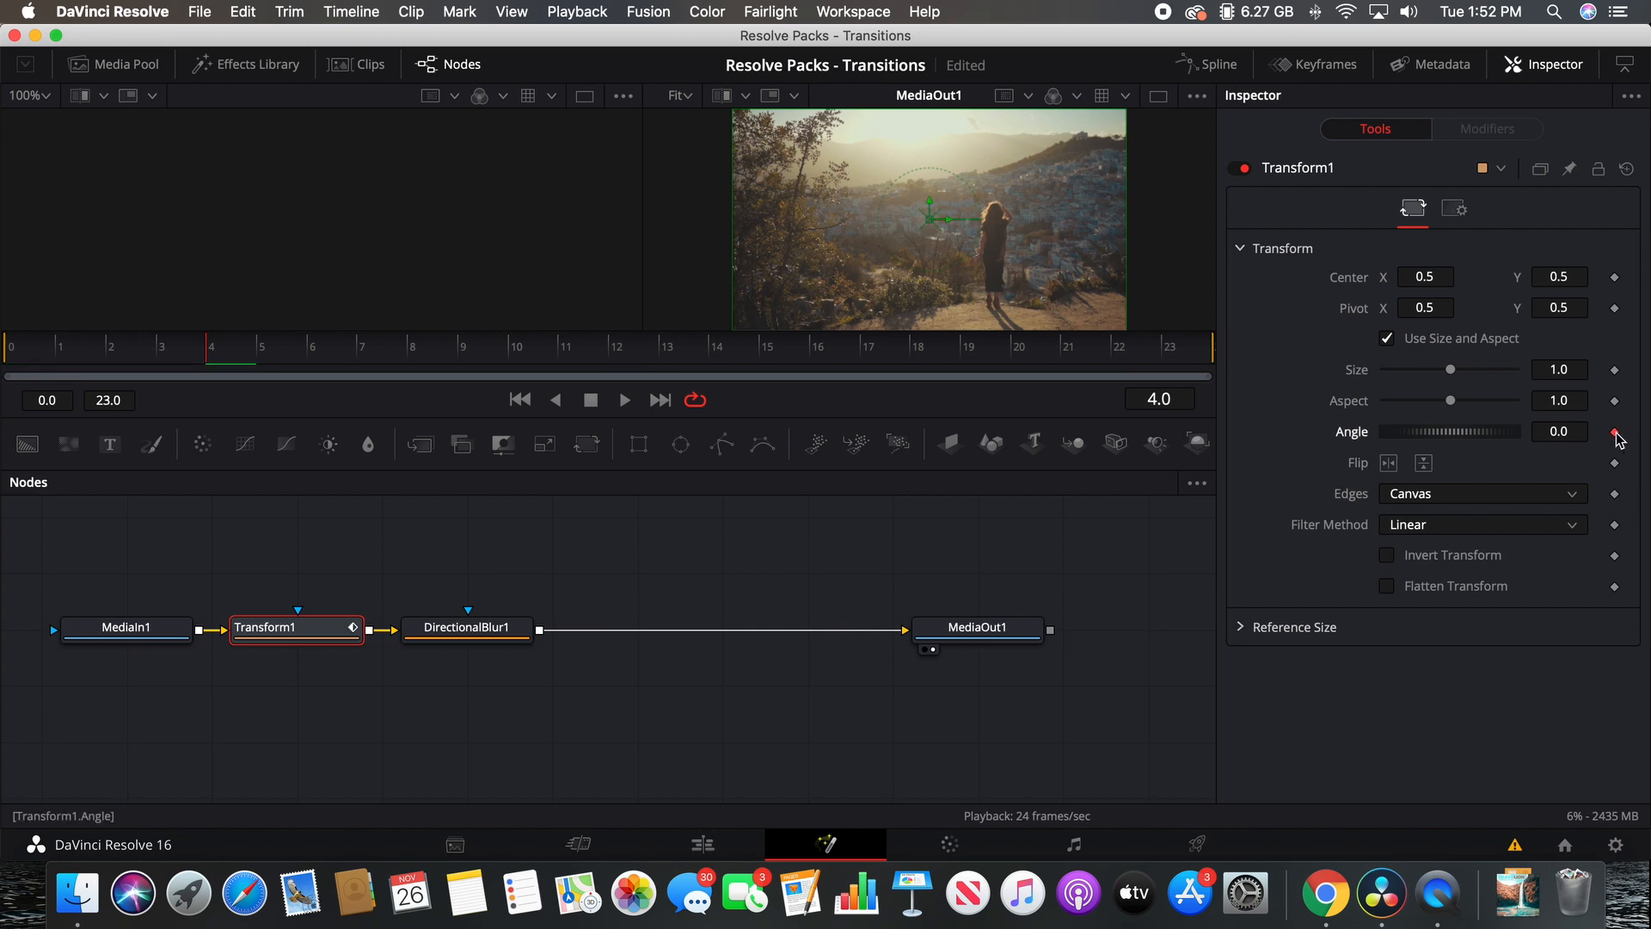
{"action": "left_click", "coordinate": [1160, 361]}
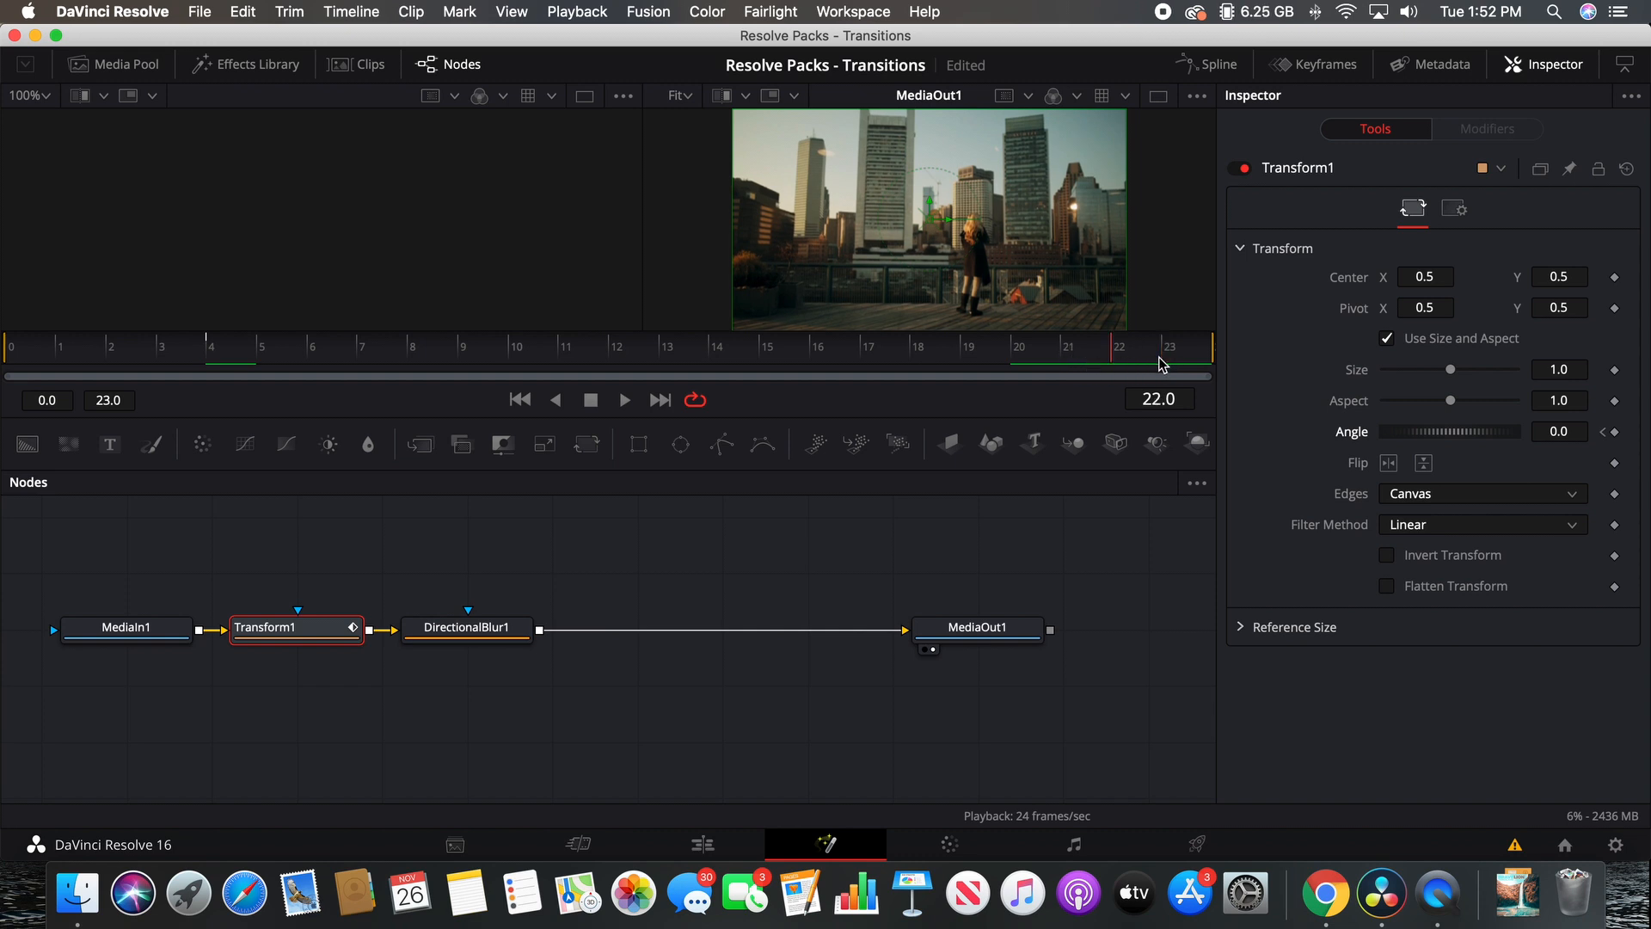
{"action": "key", "text": "Left"}
{"action": "left_click", "coordinate": [1552, 431]}
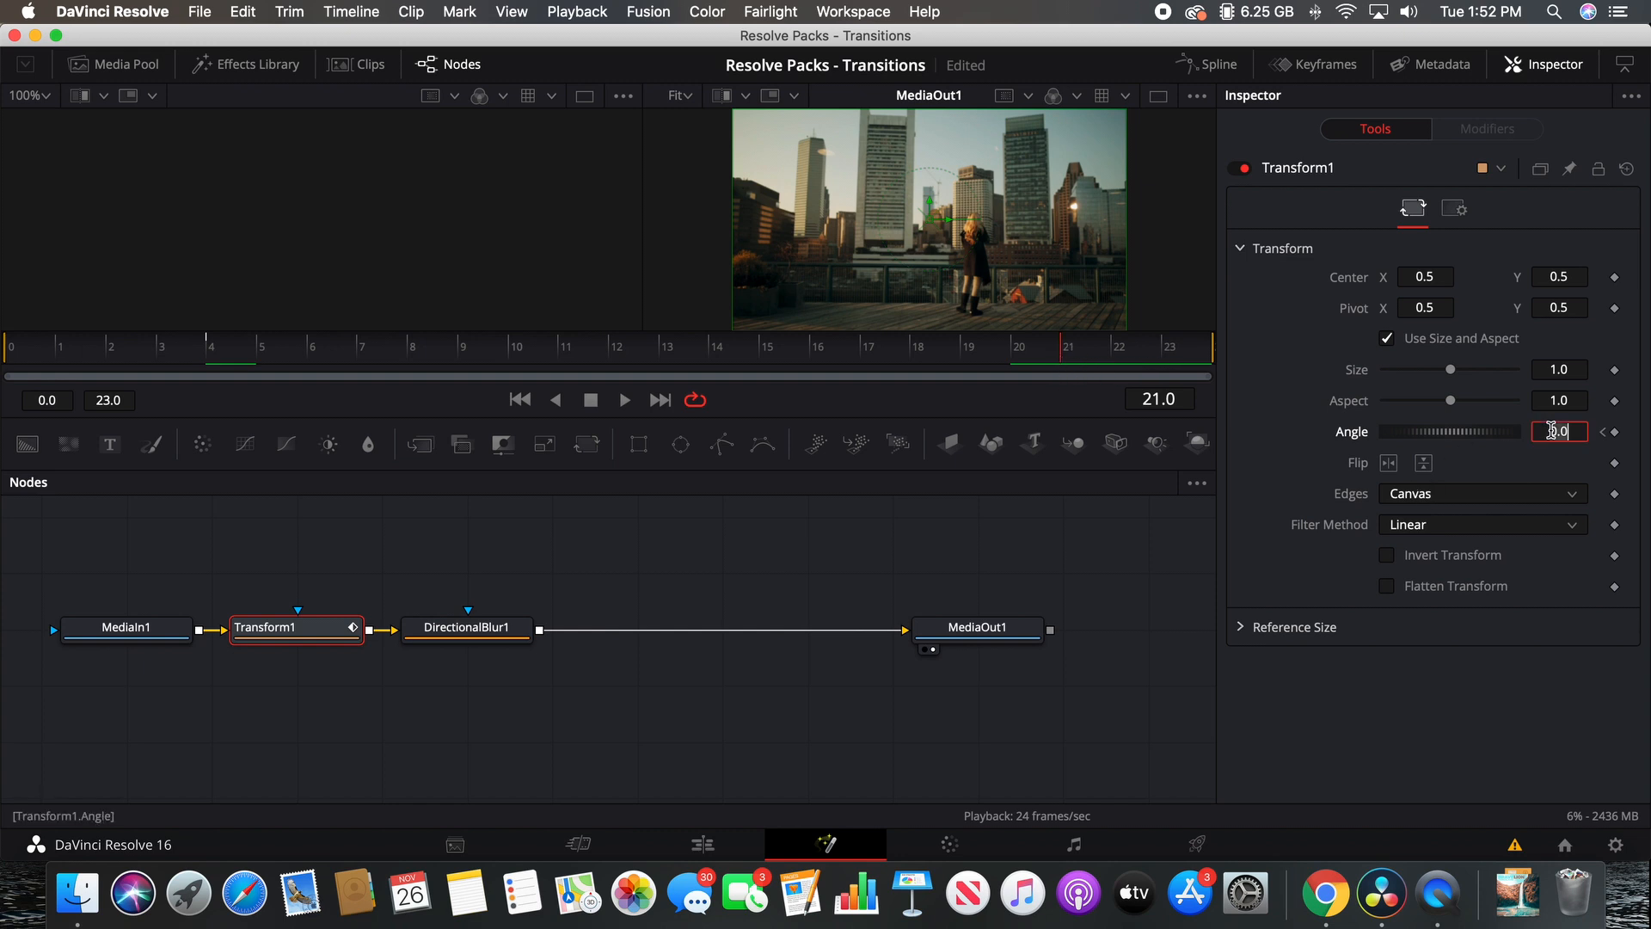
{"action": "type", "text": "-360"}
{"action": "key", "text": "Tab"}
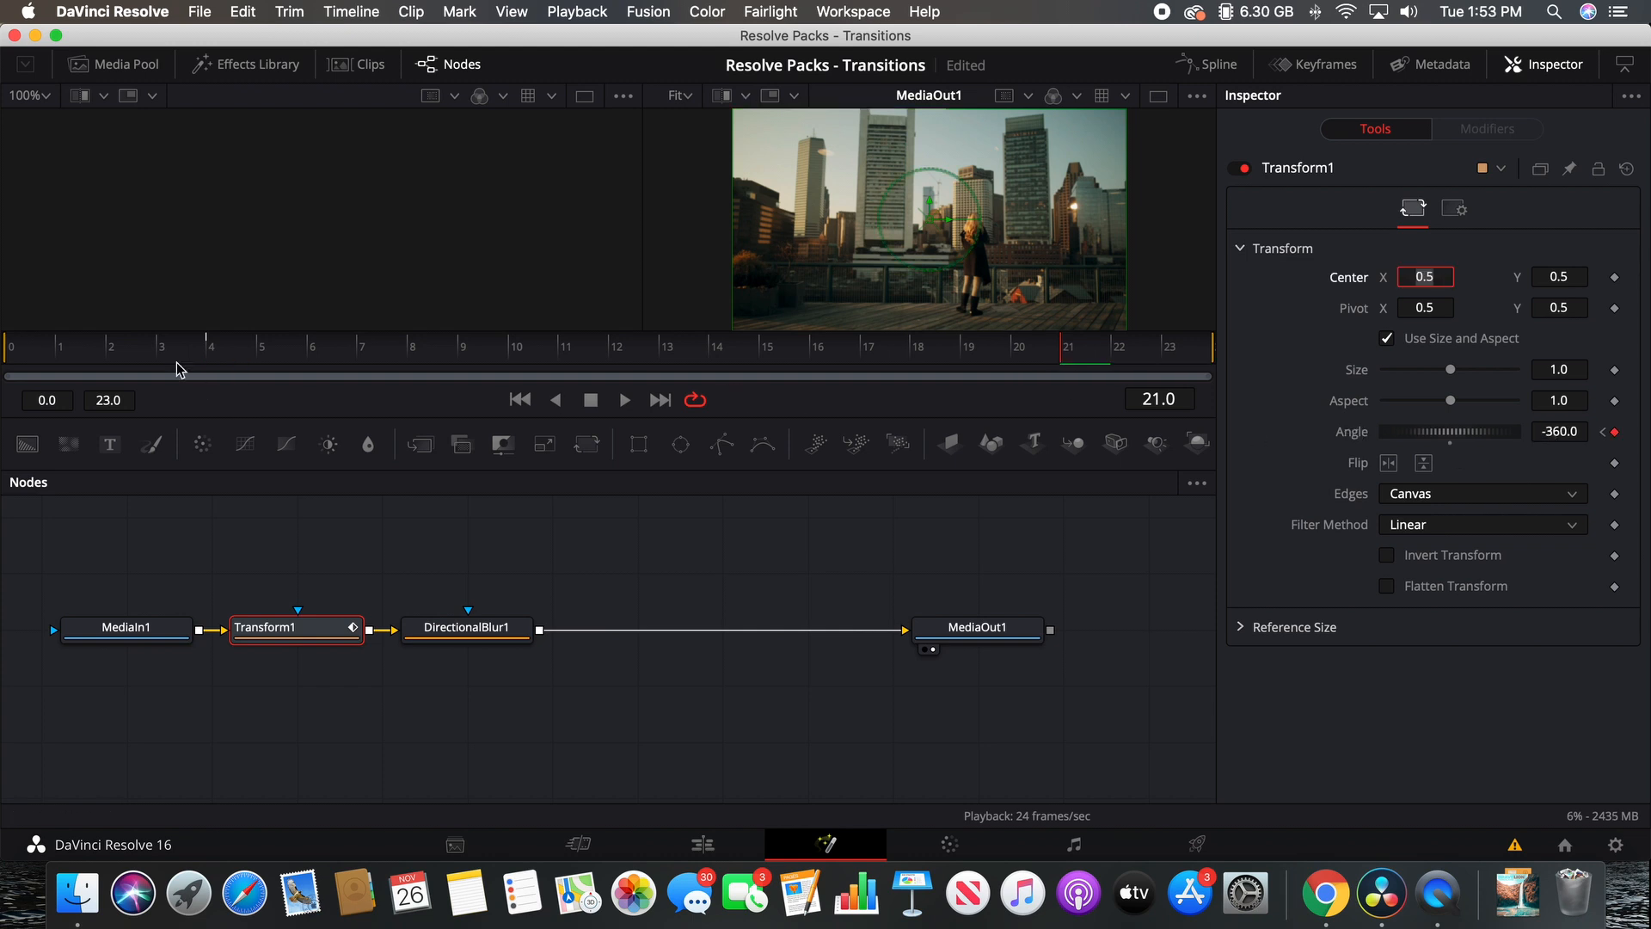
{"action": "left_click", "coordinate": [208, 353]}
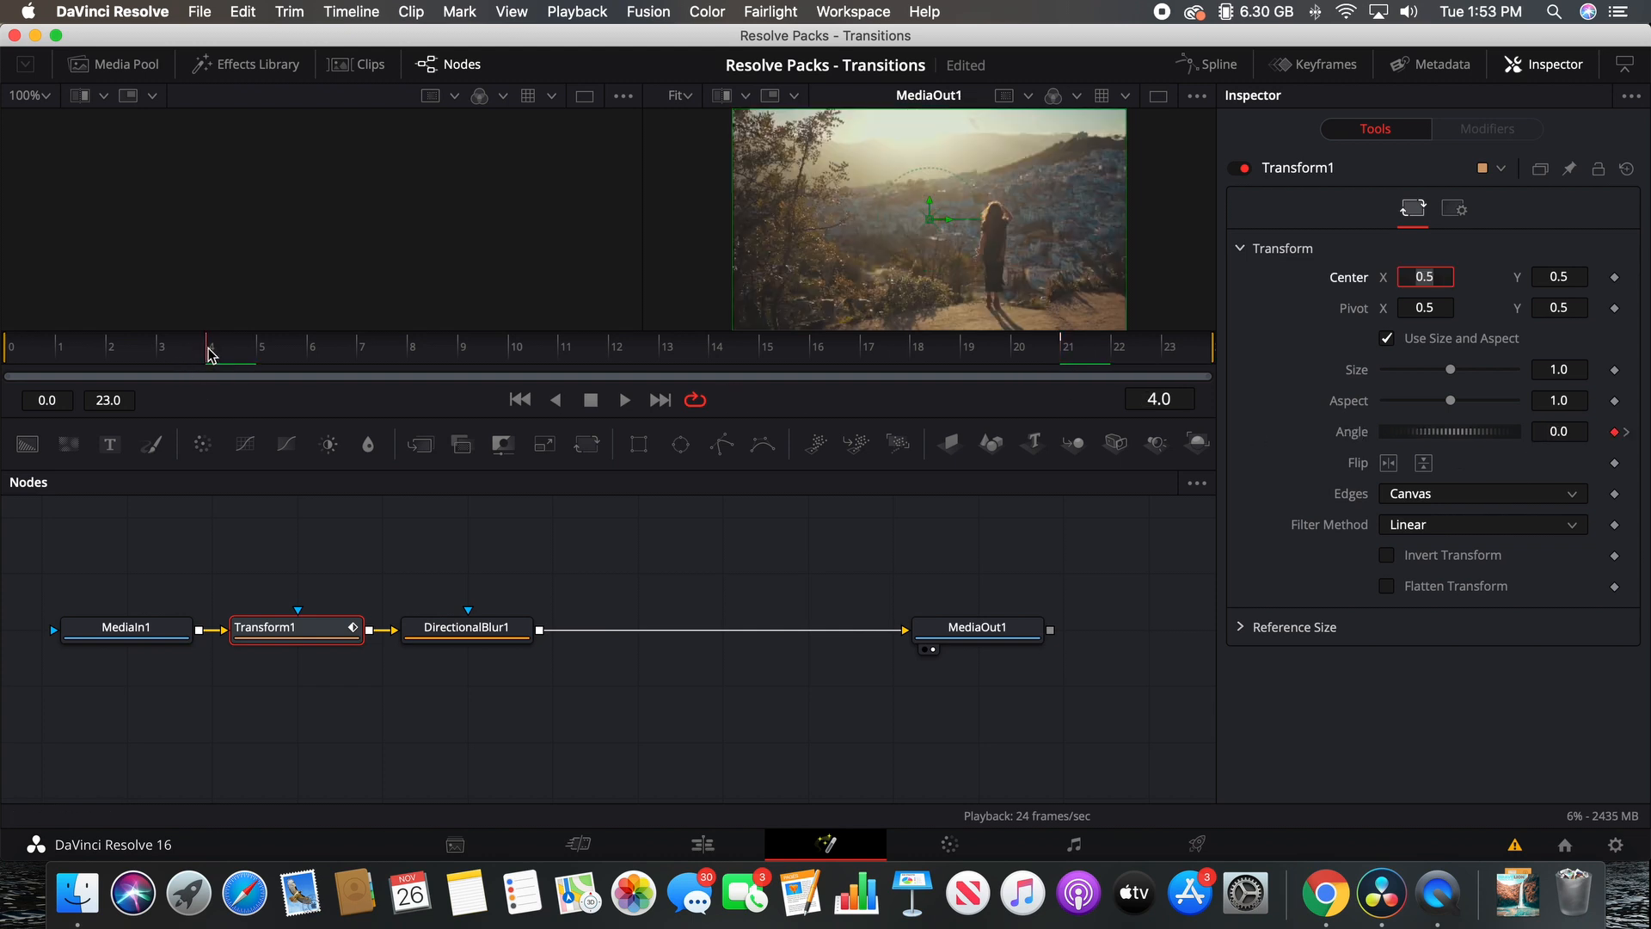
{"action": "key", "text": "space"}
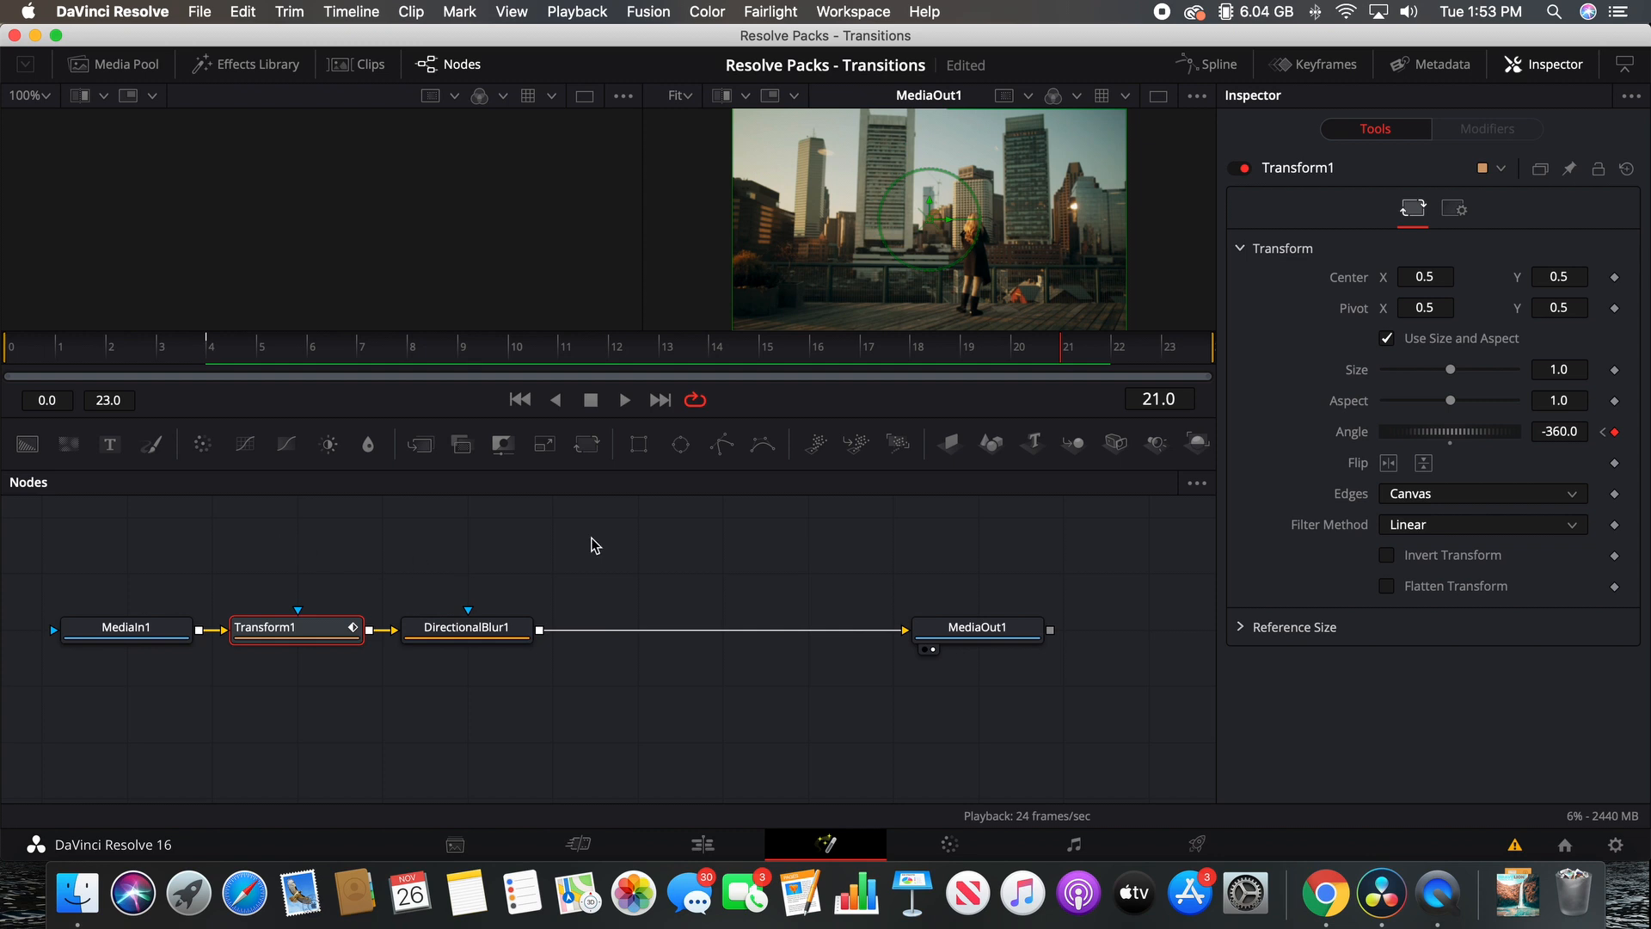
Step: Keyframe the Transform node's Size at 1.0 on frame 0 and 0.39 on frame 11, and set its Edges to Mirror
{"action": "left_click", "coordinate": [12, 352]}
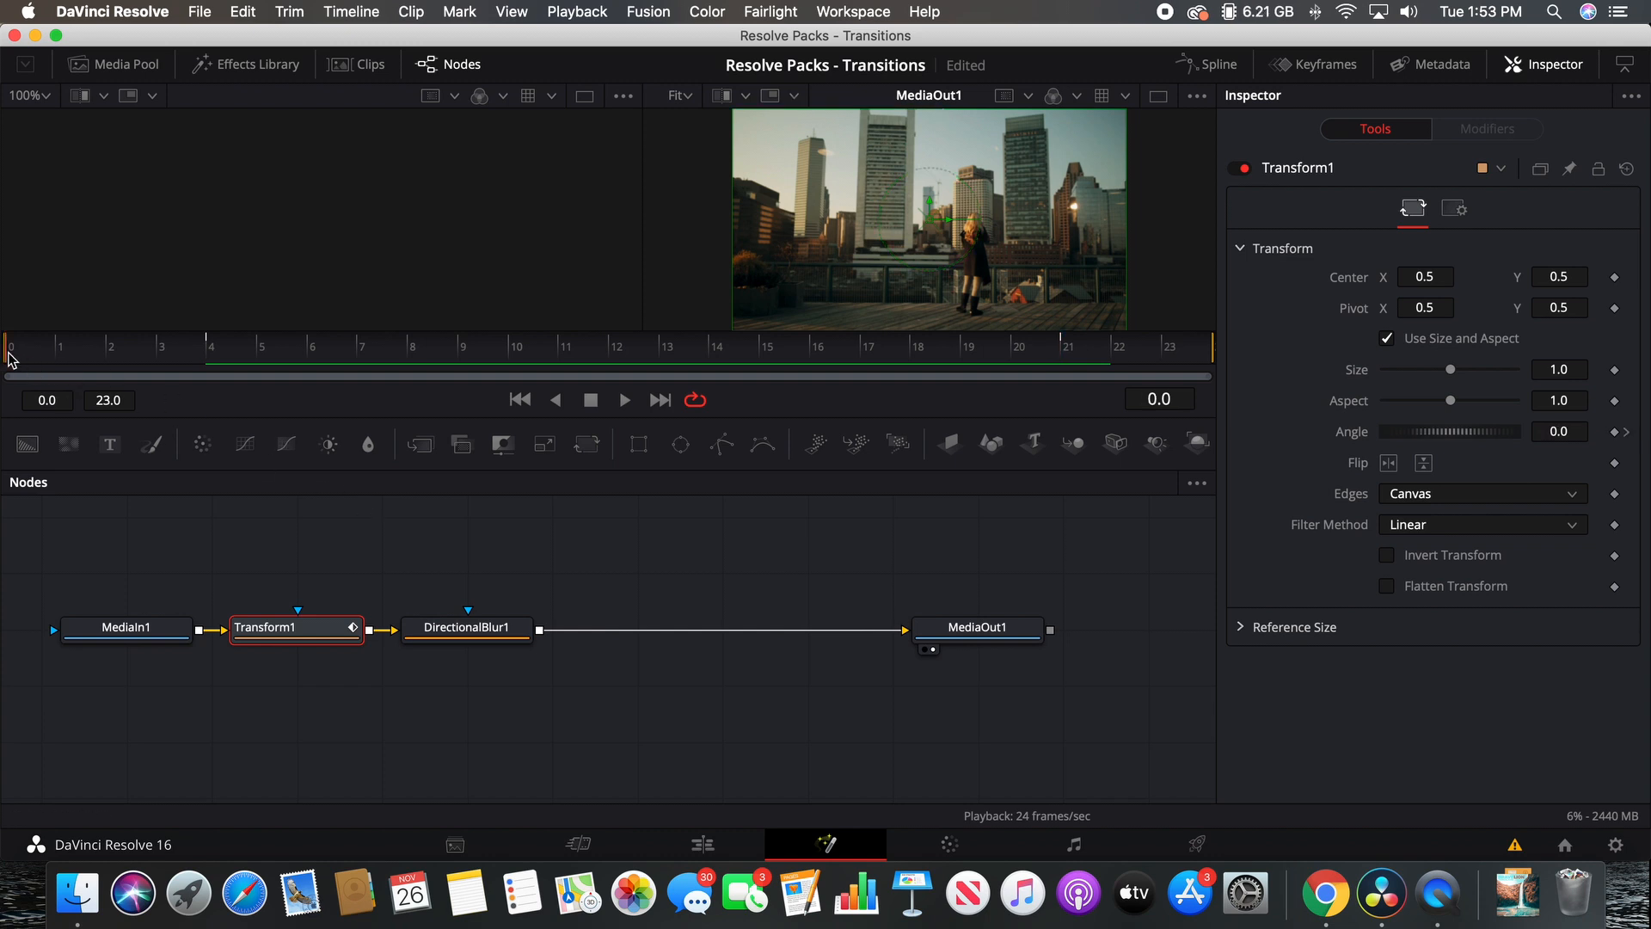
{"action": "left_click", "coordinate": [1615, 370]}
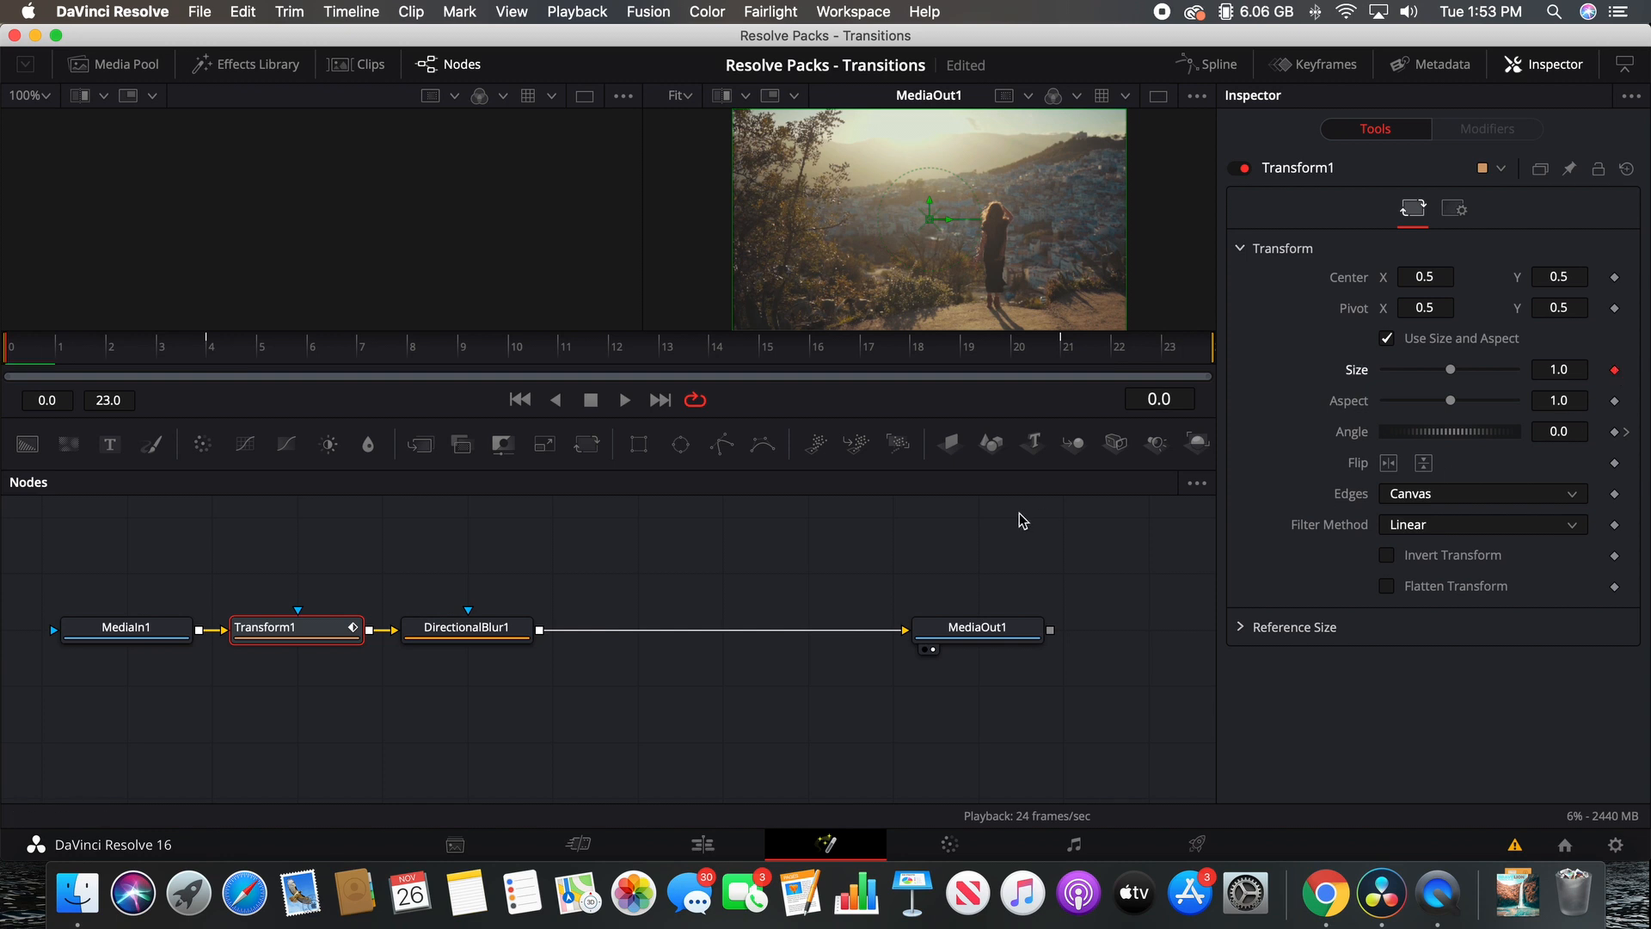
{"action": "left_click", "coordinate": [564, 359]}
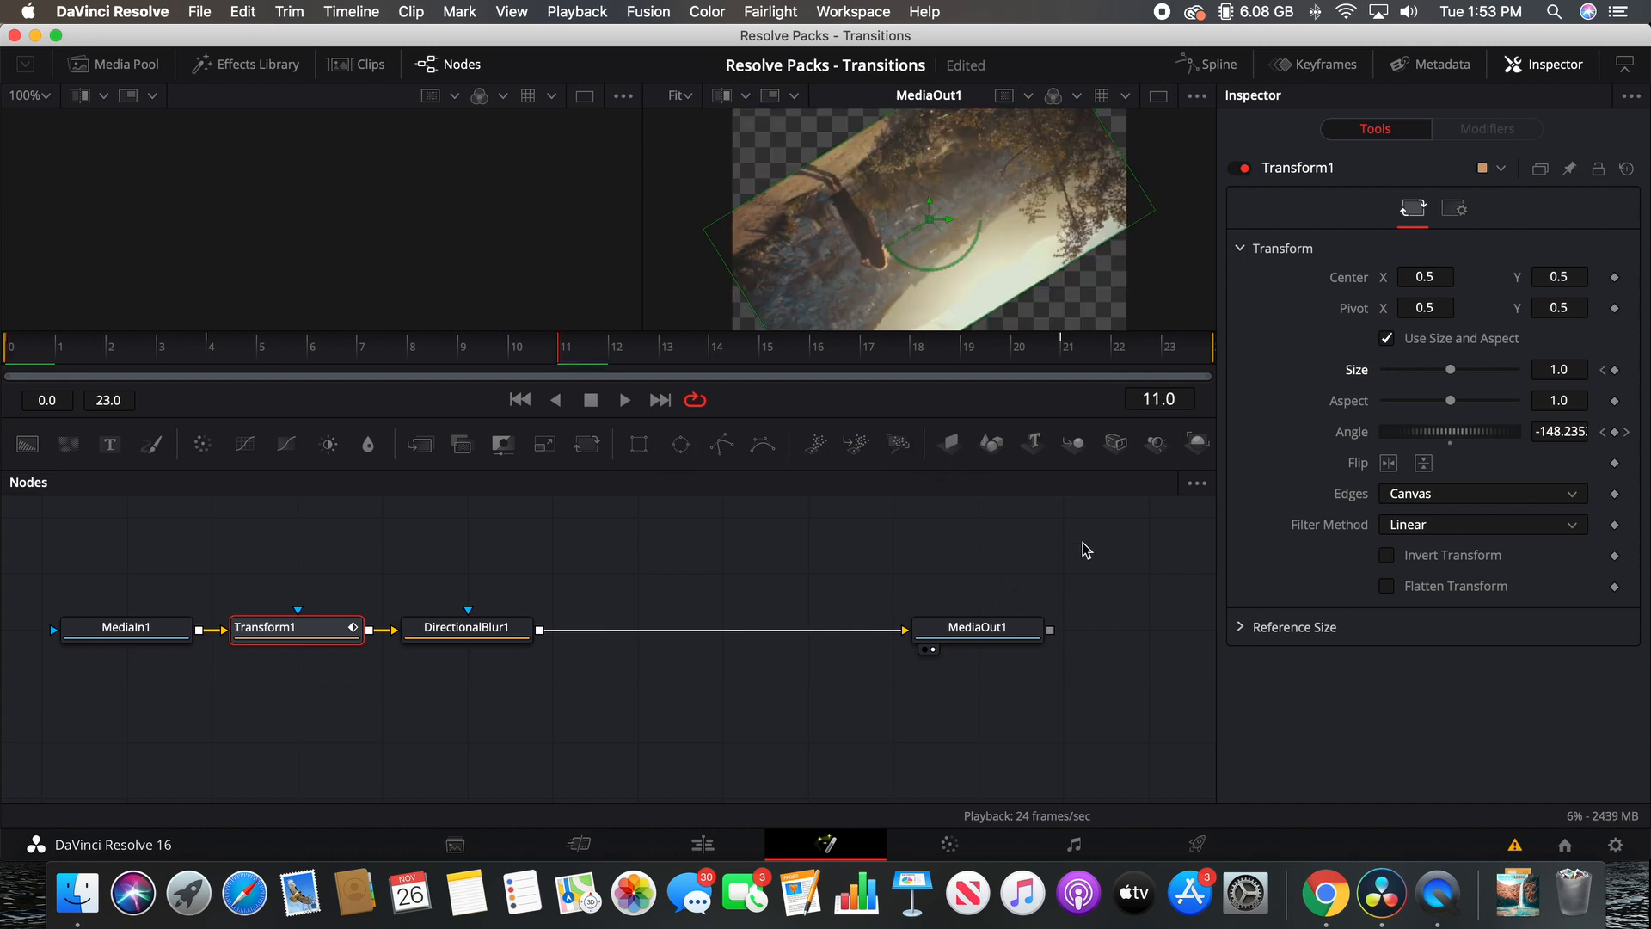
{"action": "left_click", "coordinate": [1569, 372]}
{"action": "type", "text": "0.39"}
{"action": "key", "text": "Tab"}
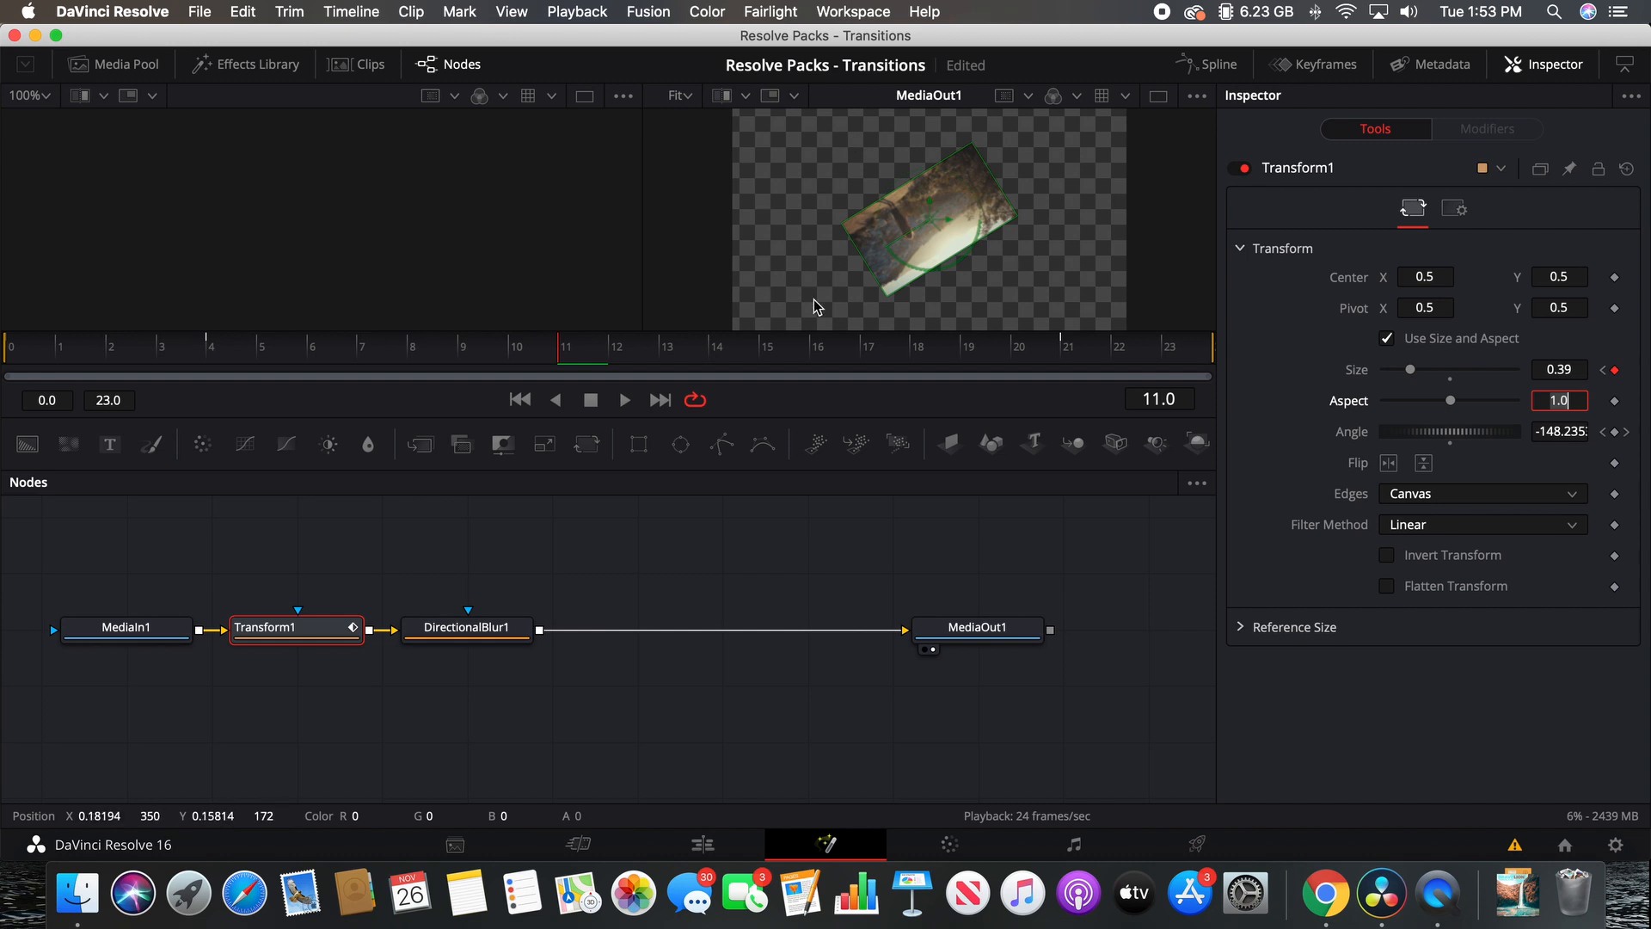
{"action": "left_click", "coordinate": [1463, 495]}
{"action": "left_click", "coordinate": [1458, 590]}
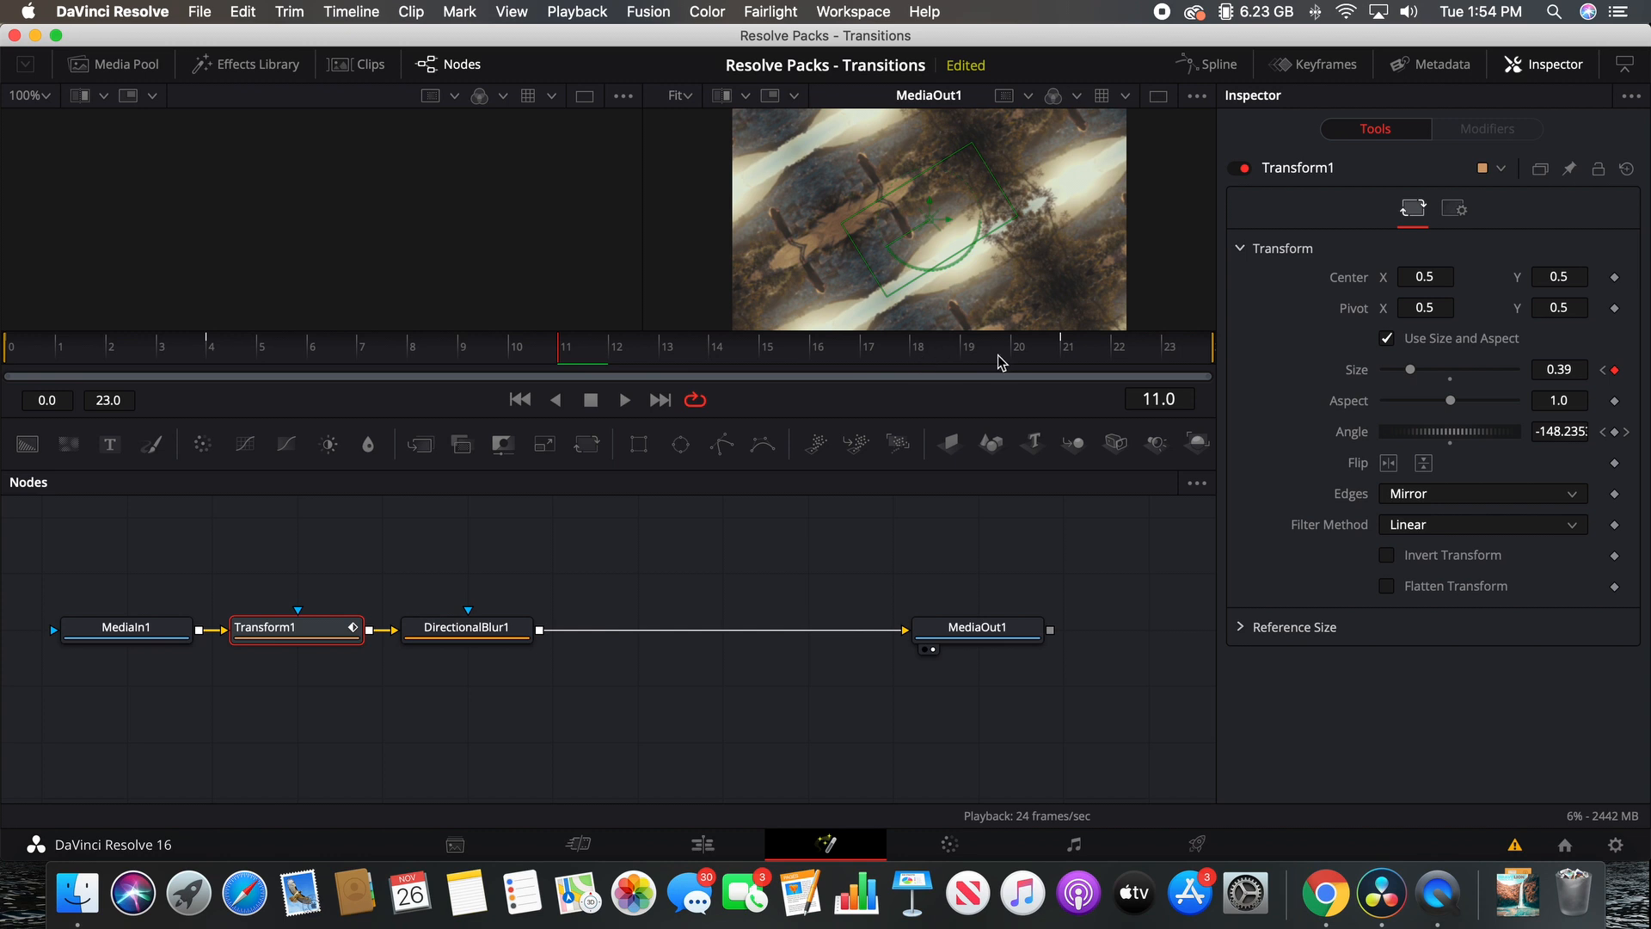
Step: Keyframe the Transform node's Size back to 1.0 on frame 22 and play the transition from the start
{"action": "left_click", "coordinate": [1111, 354]}
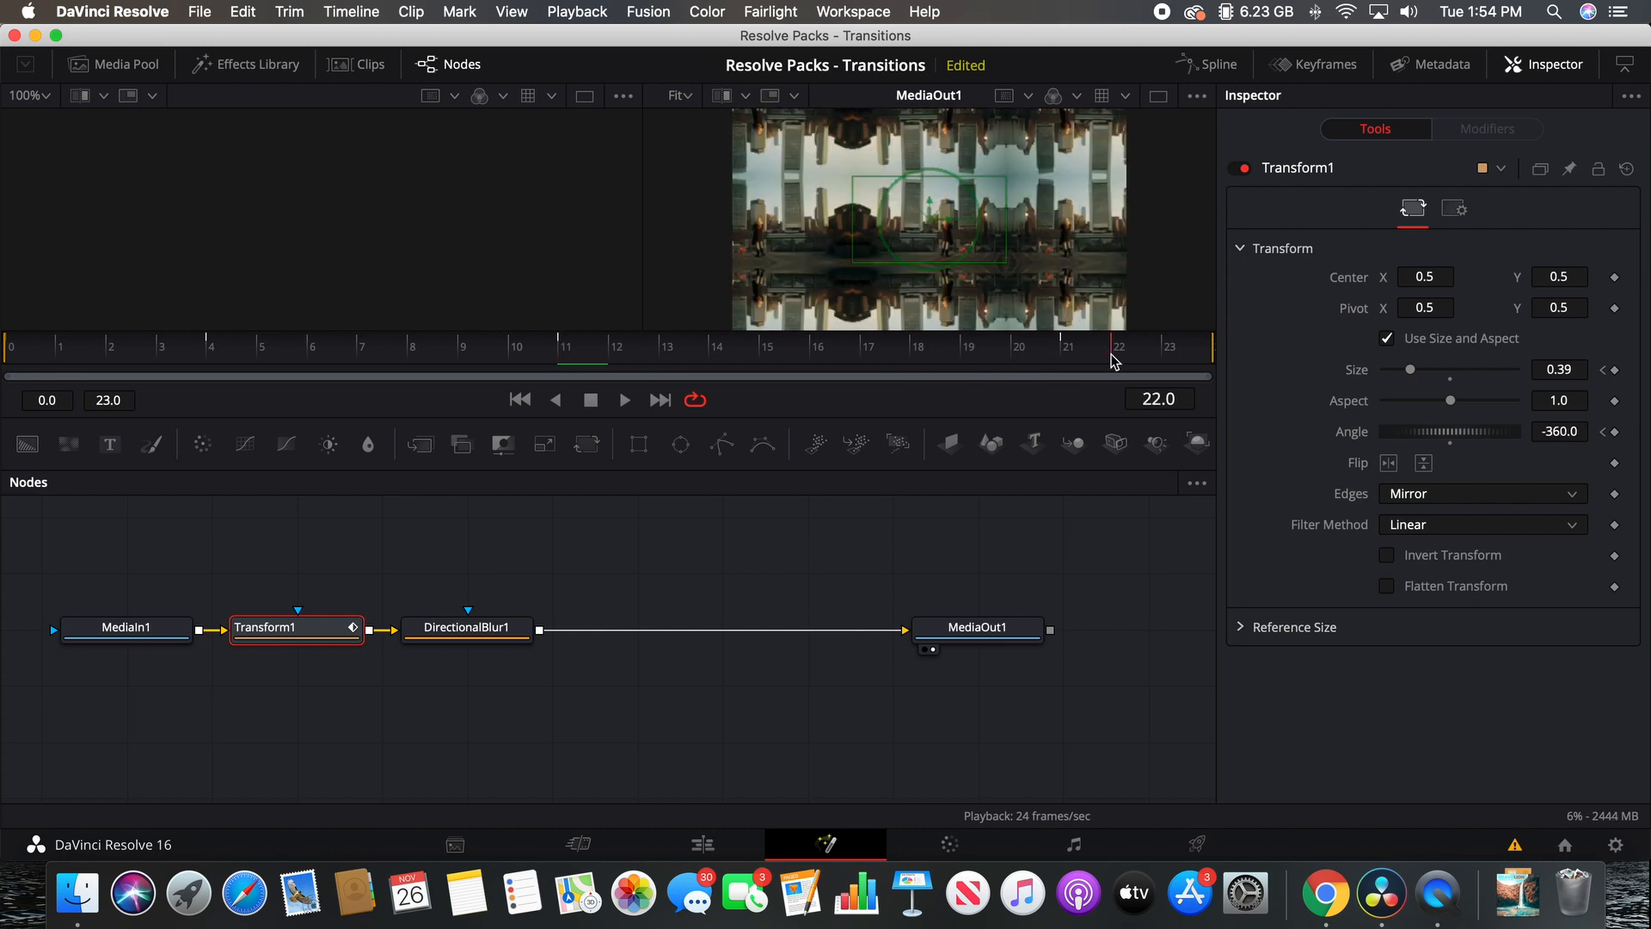
{"action": "left_click", "coordinate": [1451, 379]}
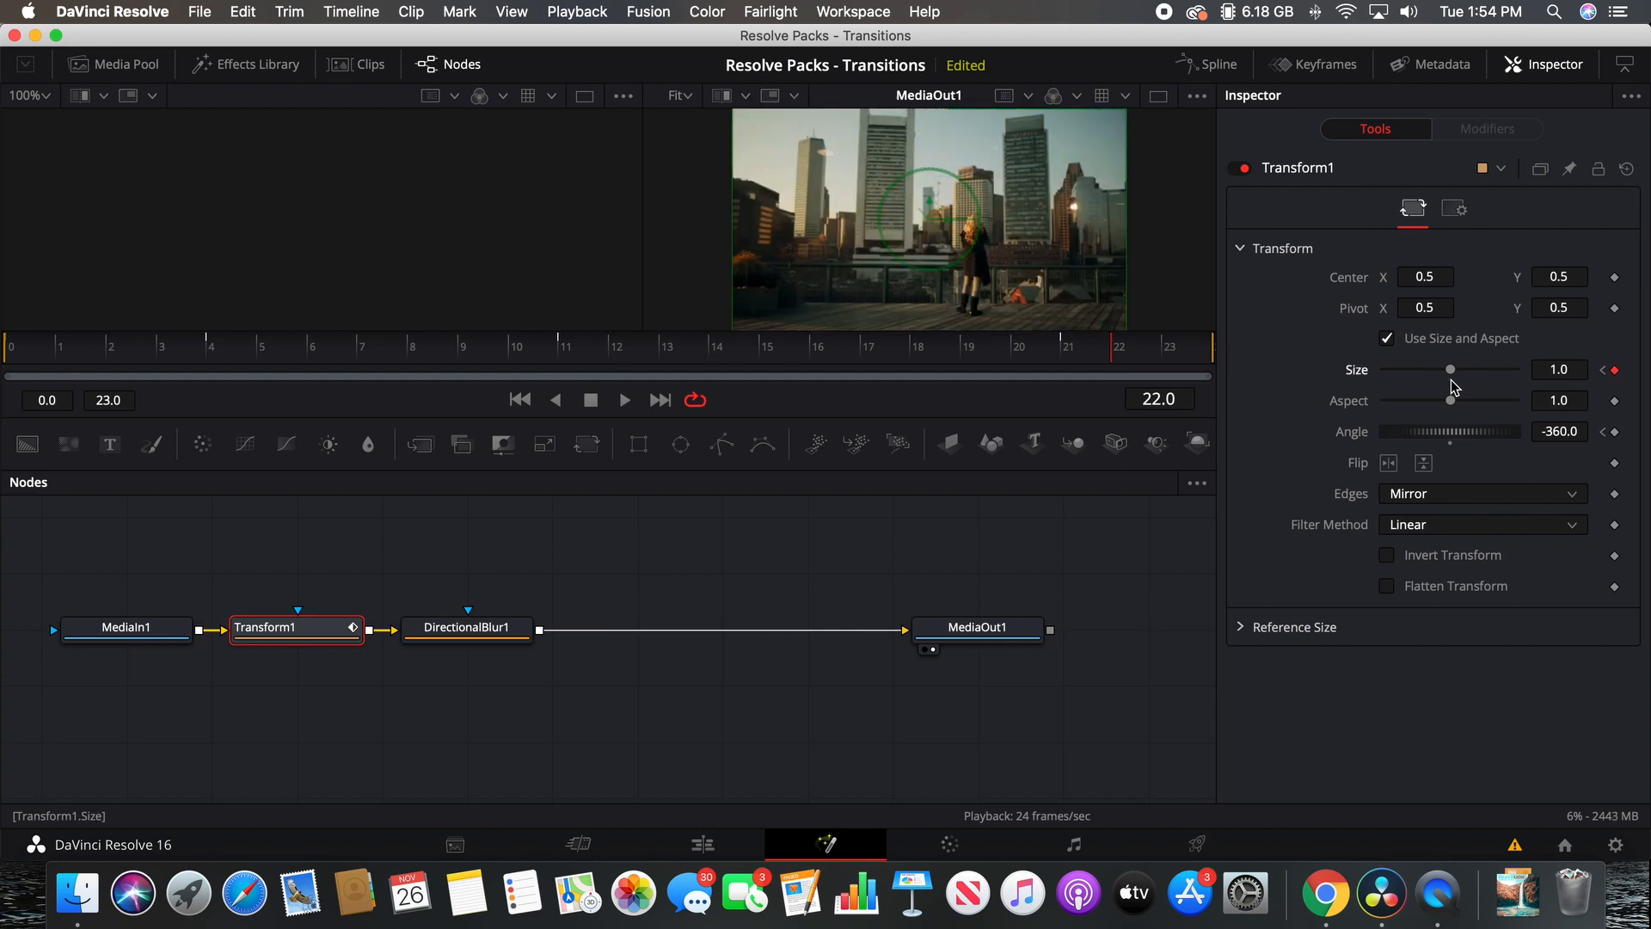
{"action": "left_click", "coordinate": [12, 355]}
{"action": "key", "text": "space"}
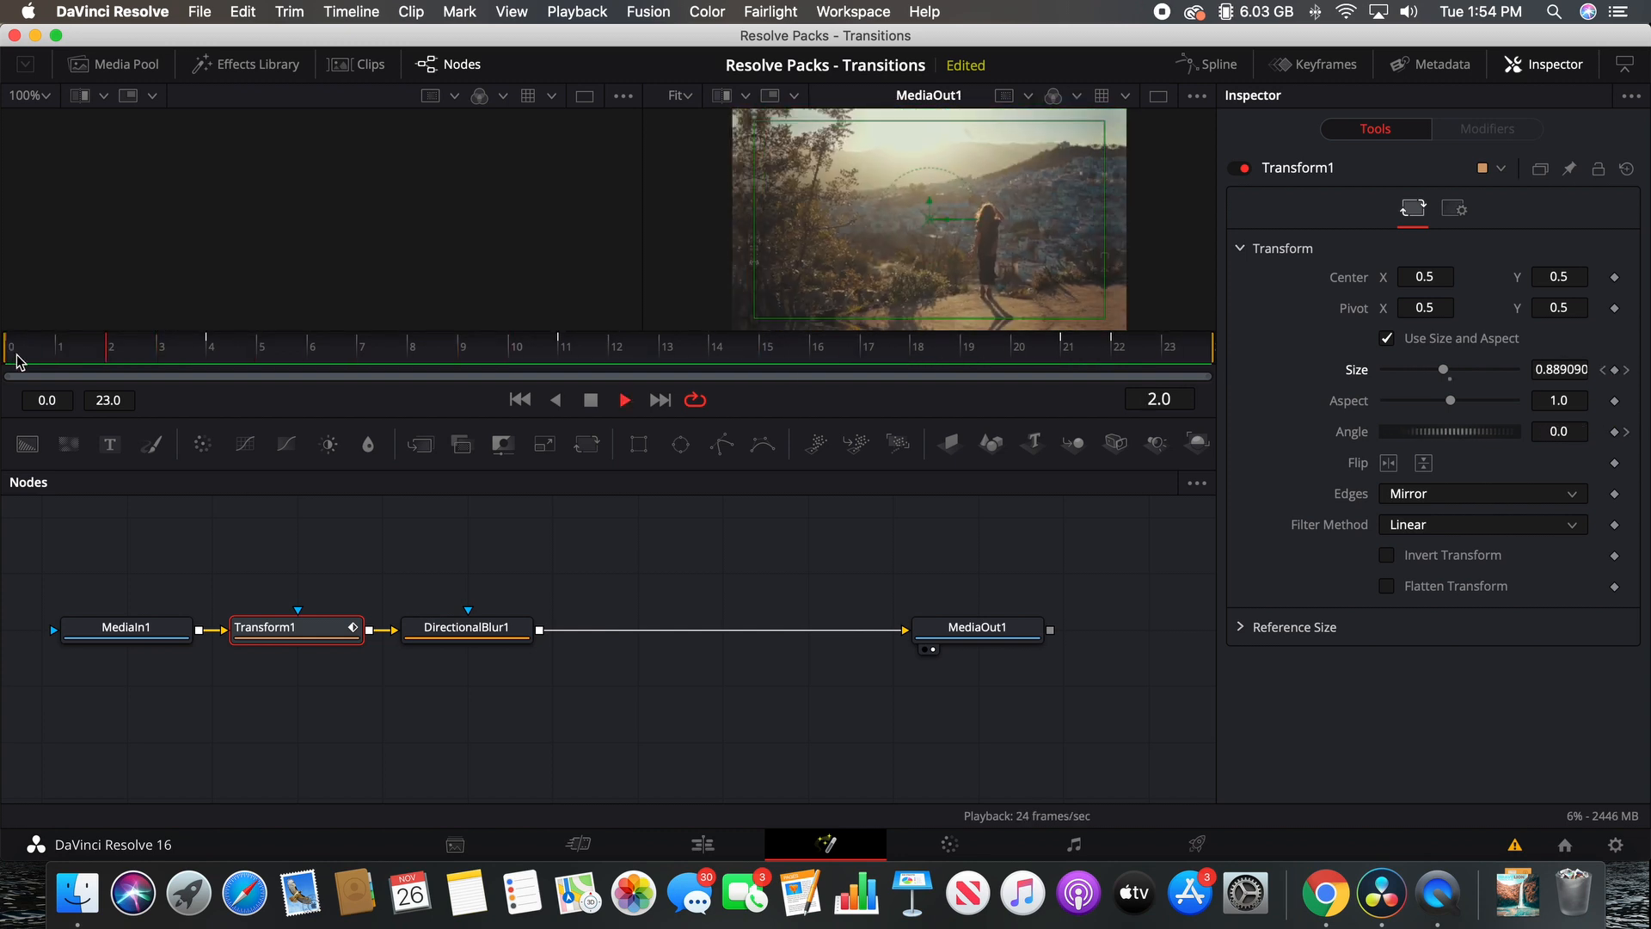
{"action": "key", "text": "space"}
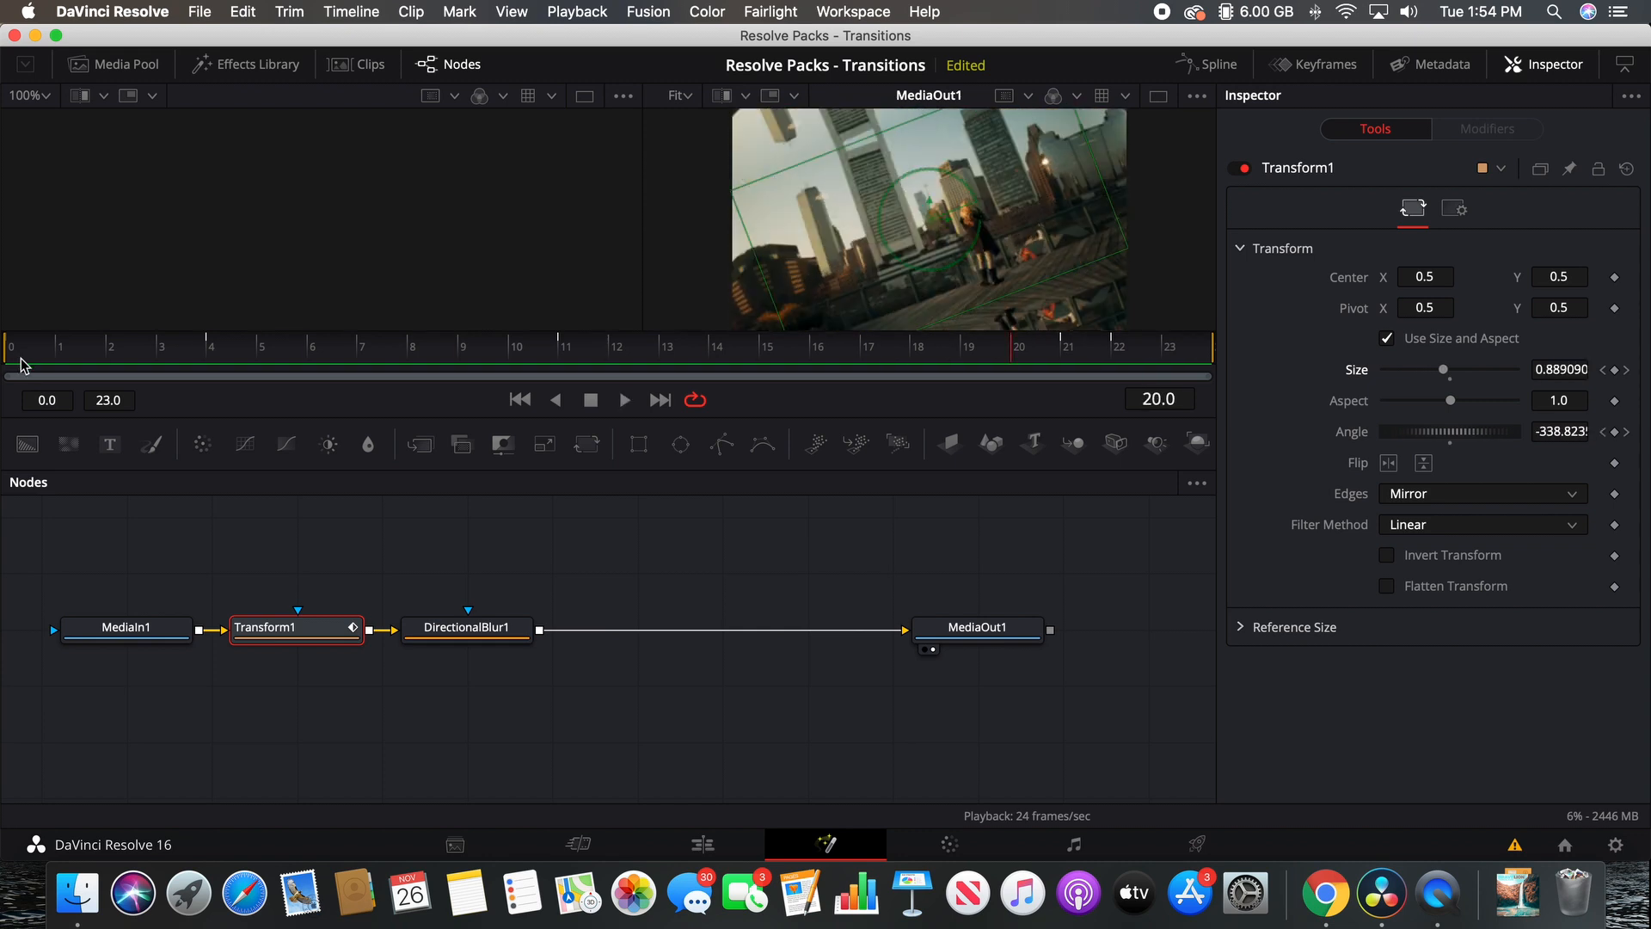
Step: Keyframe the Directional Blur node's Length at 0.0 on frame 6 and 0.084 on frame 11, the last frame before the cut
{"action": "left_click", "coordinate": [451, 636]}
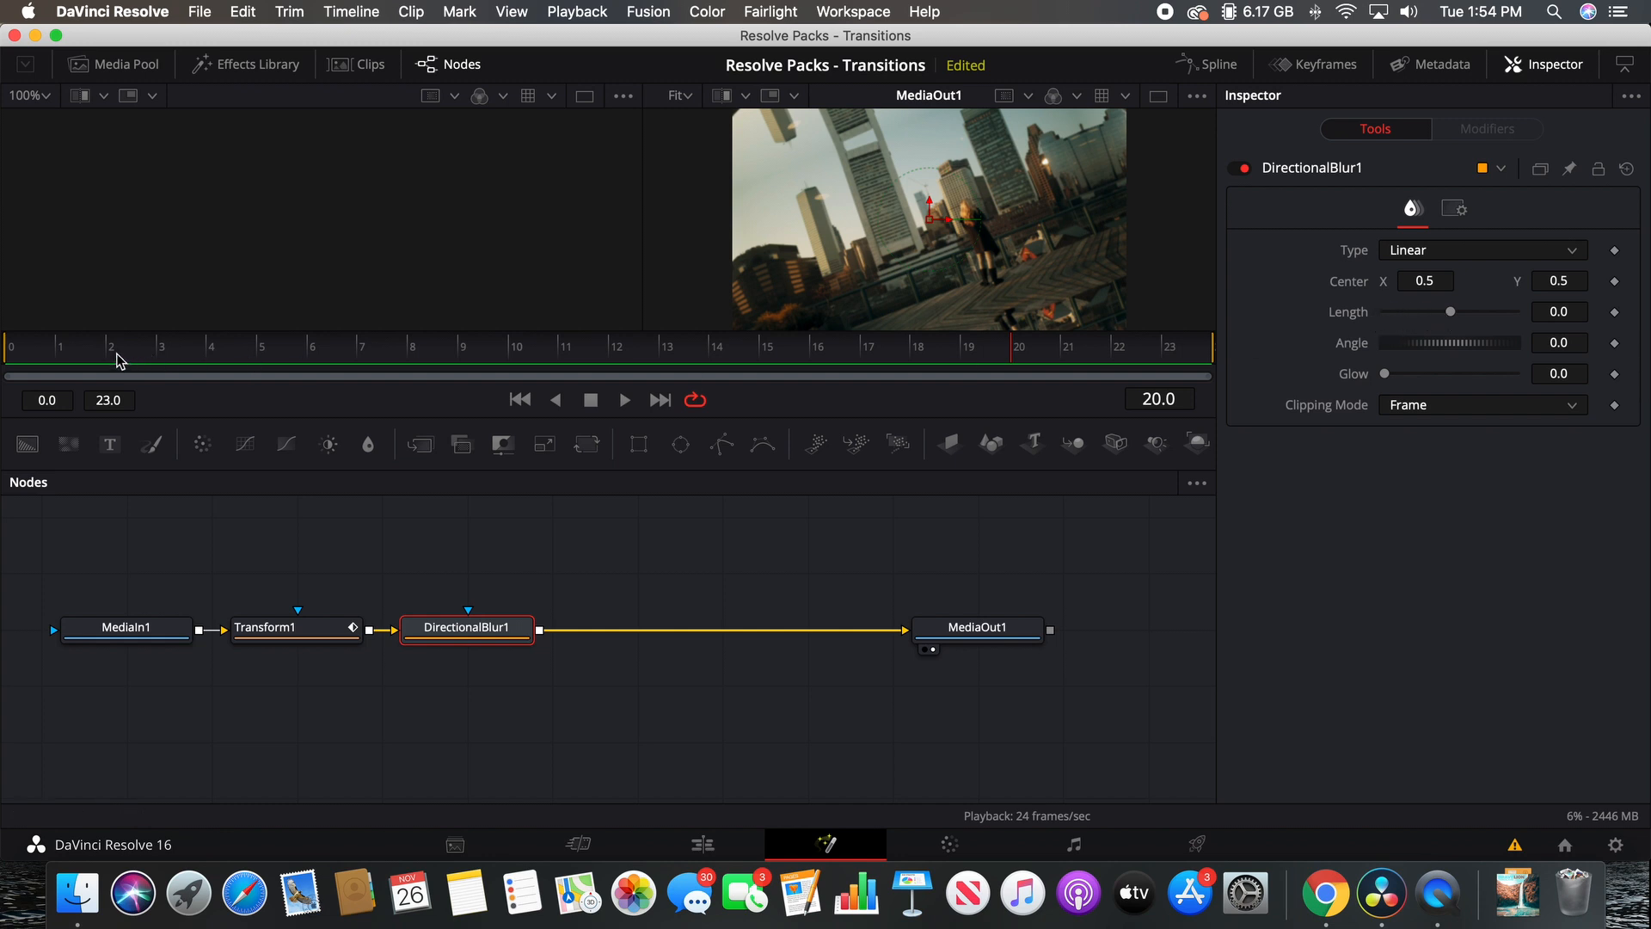
{"action": "left_click", "coordinate": [309, 351]}
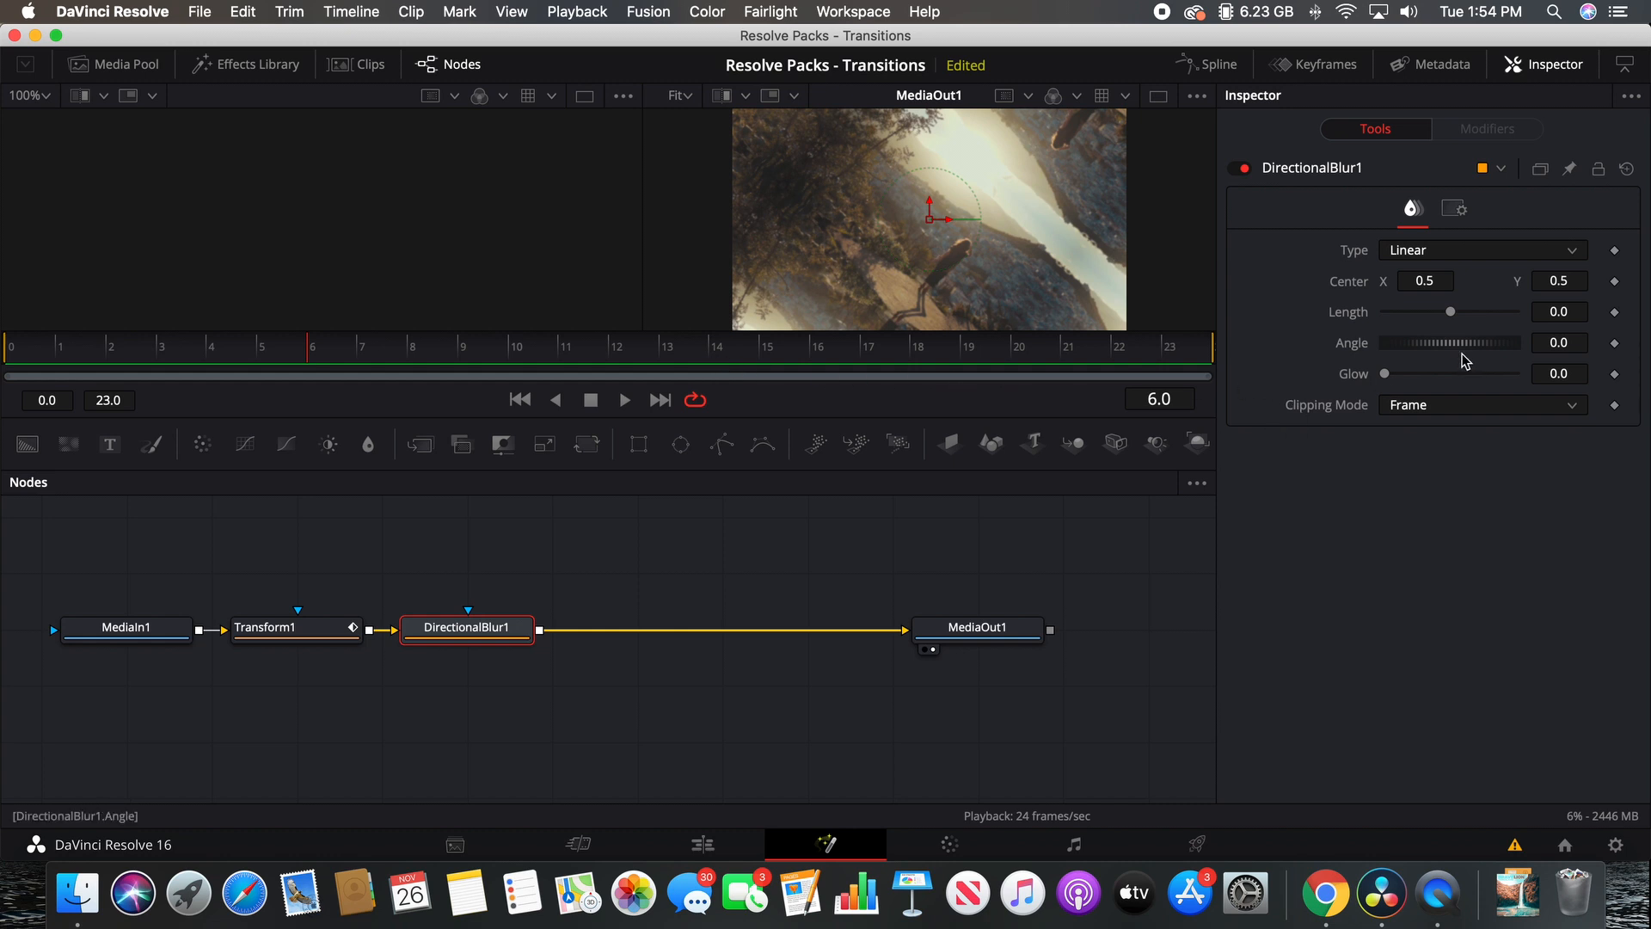
{"action": "left_click", "coordinate": [1614, 314]}
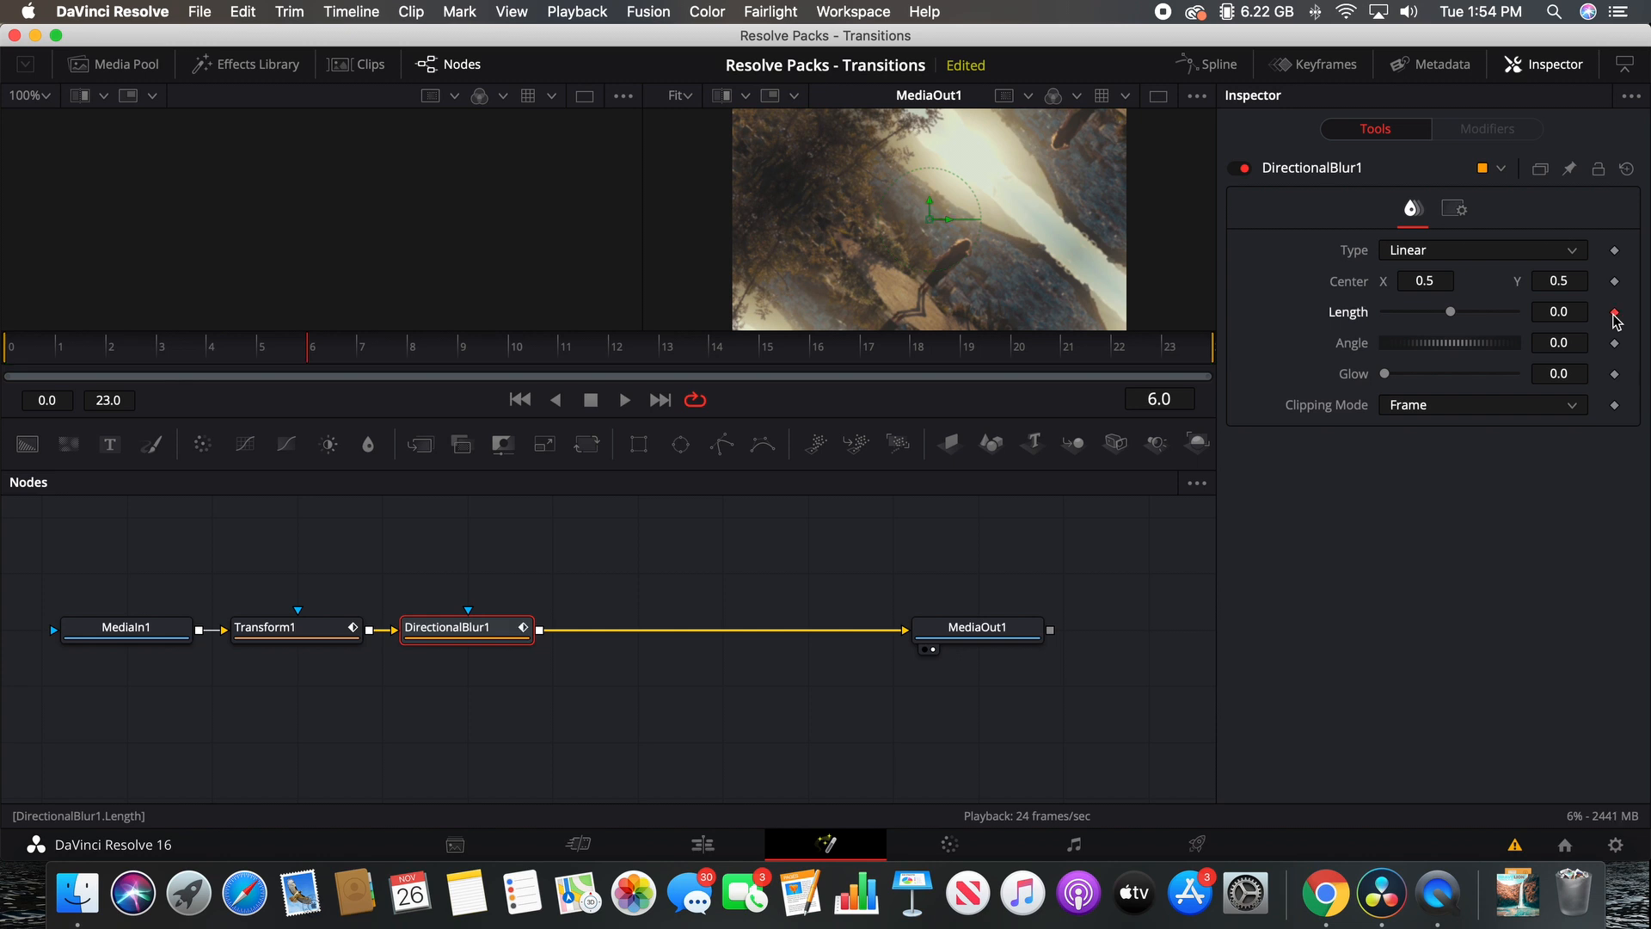
{"action": "left_click", "coordinate": [564, 350]}
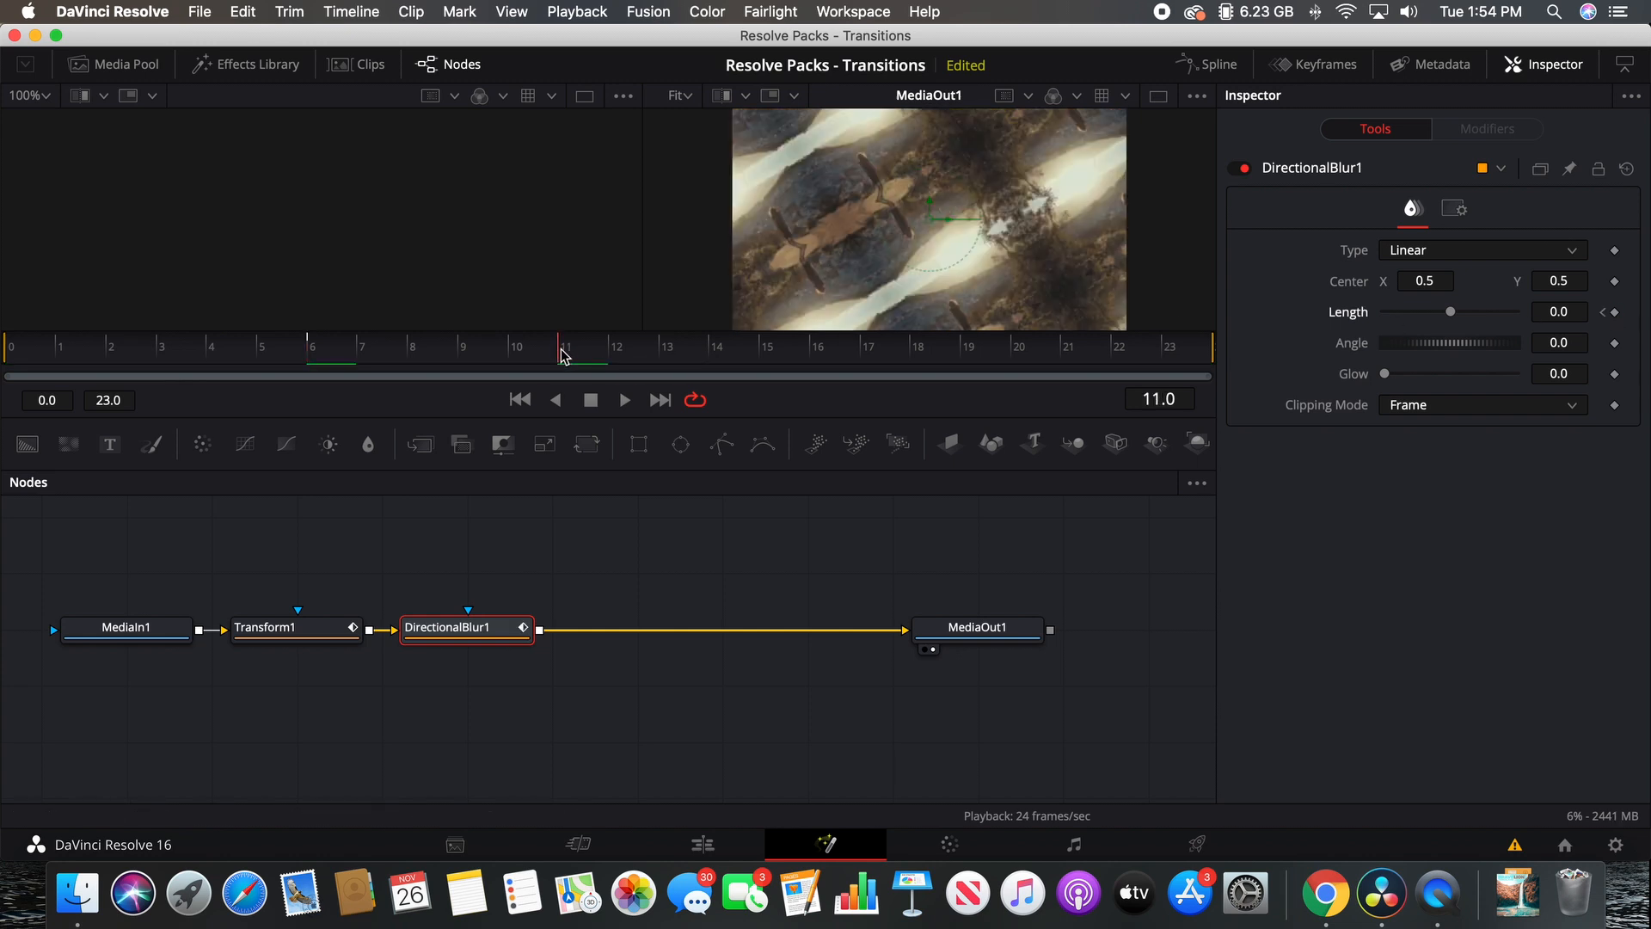
{"action": "key", "text": "Right"}
{"action": "key", "text": "Left"}
{"action": "key", "text": "Right"}
{"action": "key", "text": "Left"}
{"action": "key", "text": "Right"}
{"action": "key", "text": "Left"}
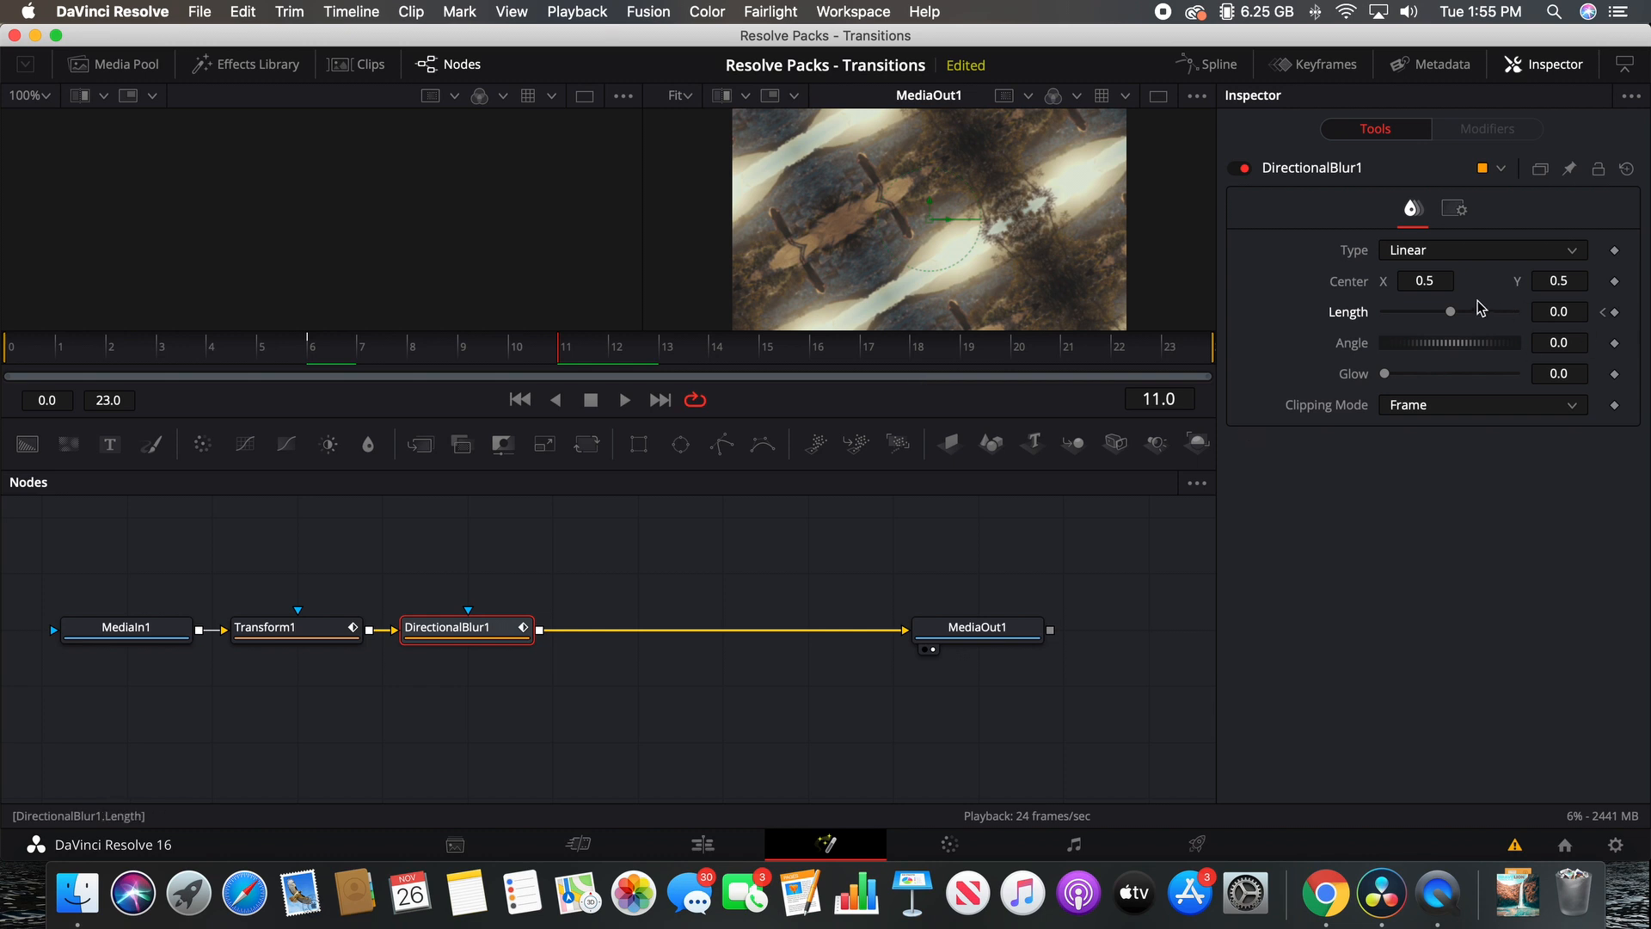
{"action": "left_click_drag", "start_coordinate": [1451, 316], "coordinate": [1505, 315]}
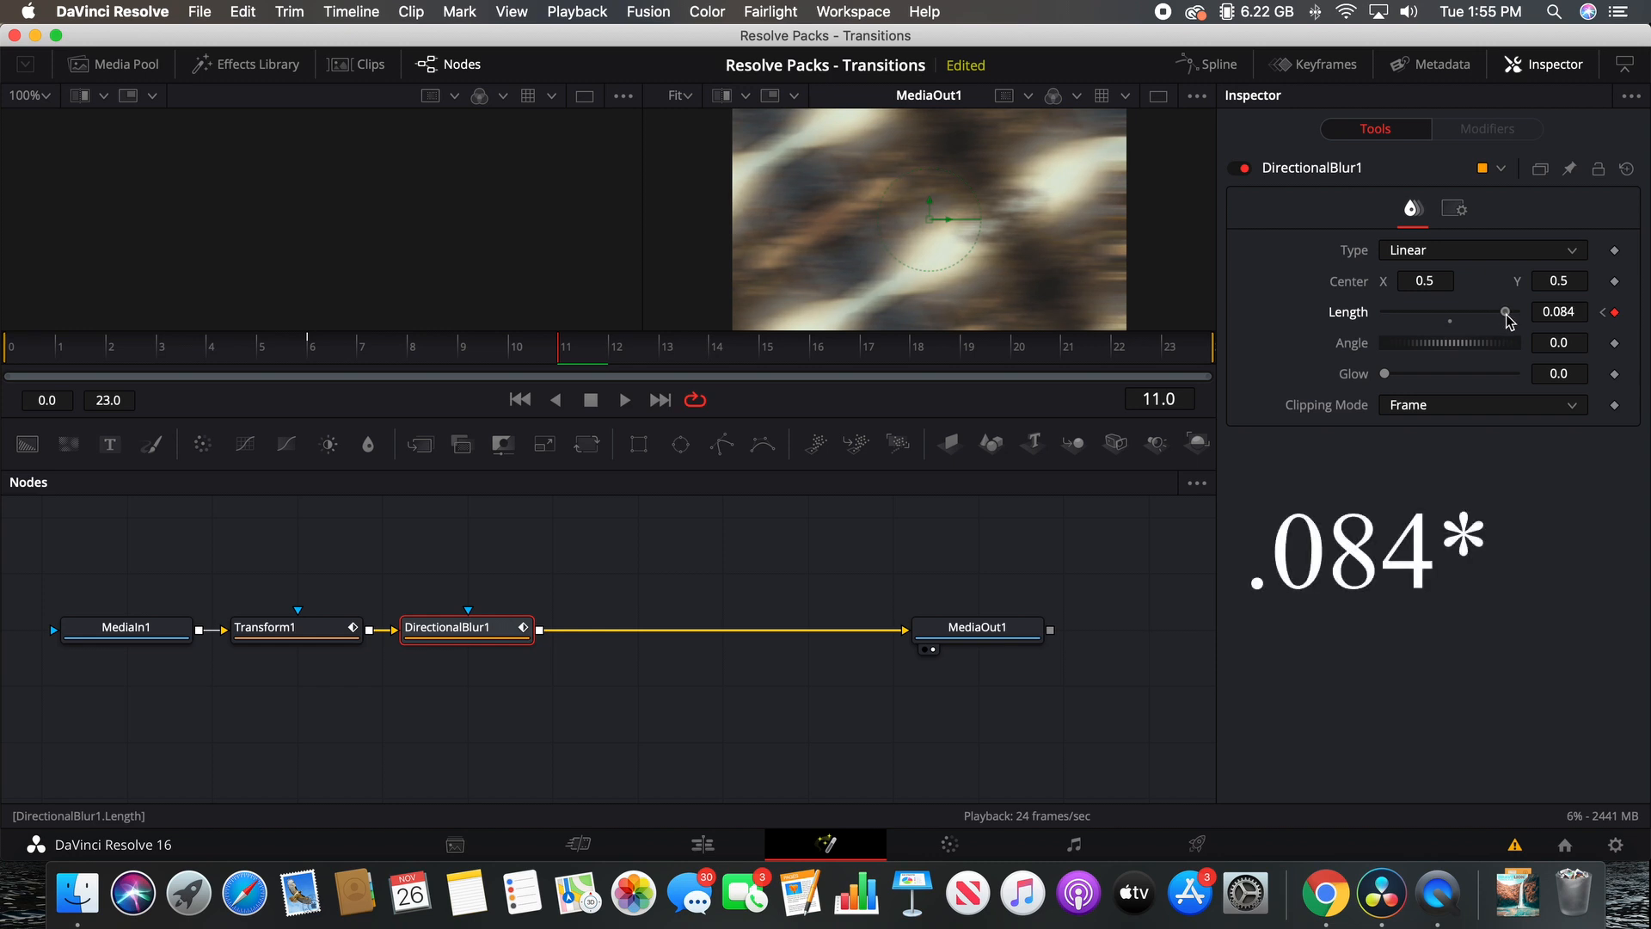
Step: Keyframe the Directional Blur's Length back to 0 on frame 17 and play the transition from the start
{"action": "key", "text": "Right"}
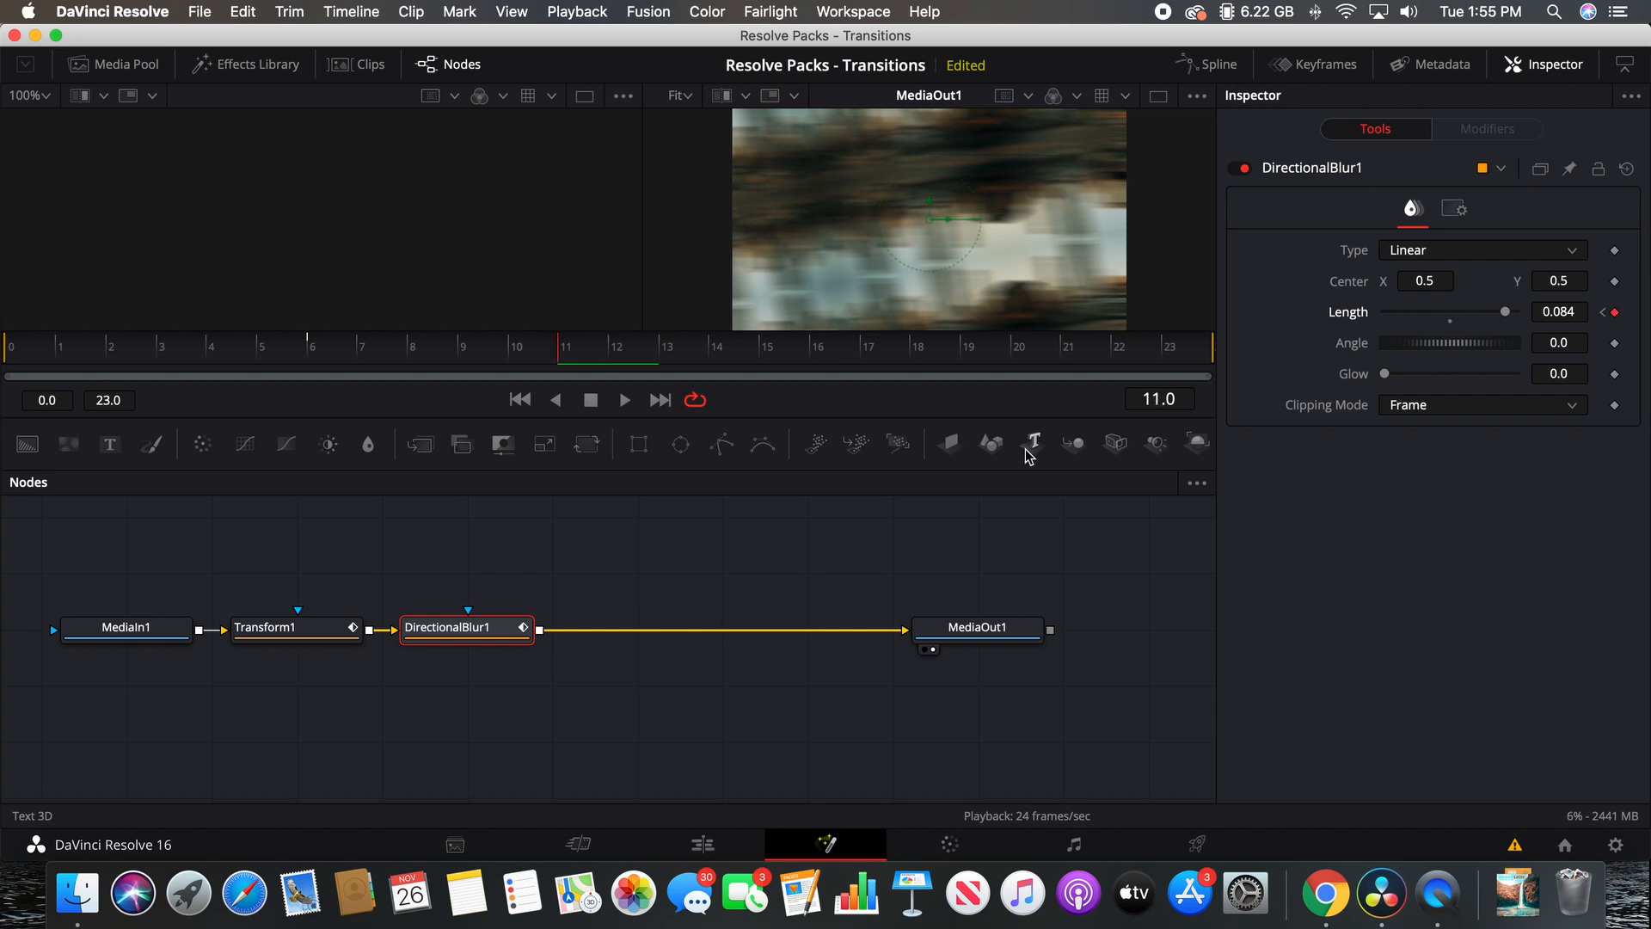
{"action": "key", "text": "Right"}
{"action": "key", "text": "Left"}
{"action": "key", "text": "Right"}
{"action": "key", "text": "Right"}
{"action": "key", "text": "Right"}
{"action": "key", "text": "Right"}
{"action": "key", "text": "Right"}
{"action": "key", "text": "Right"}
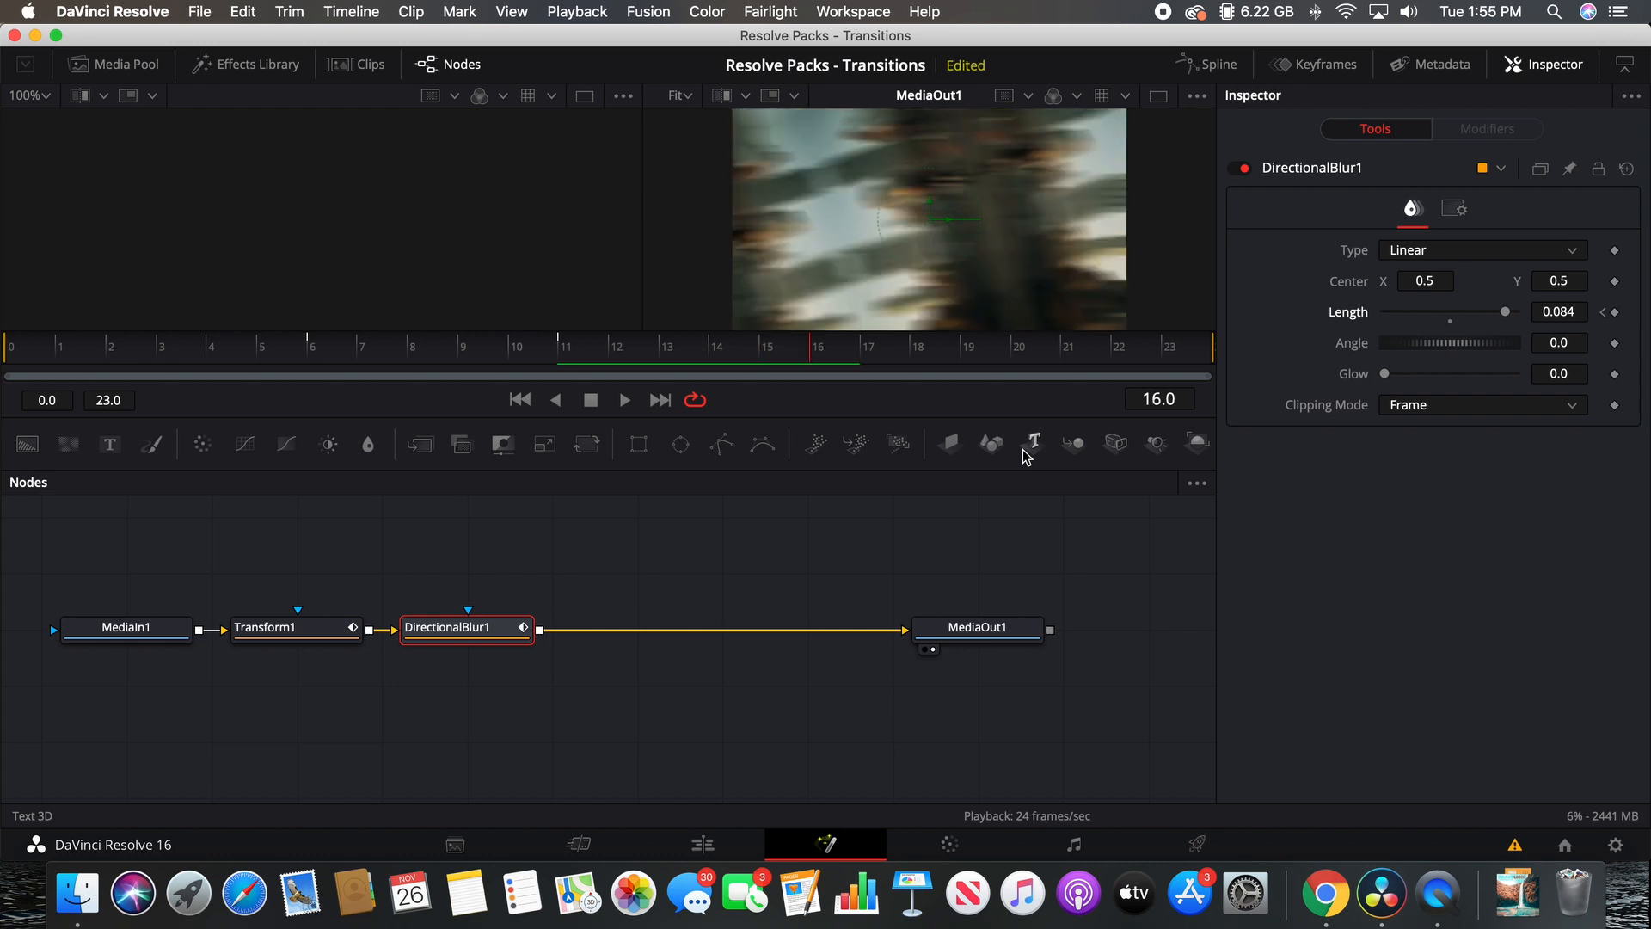
{"action": "key", "text": "Right"}
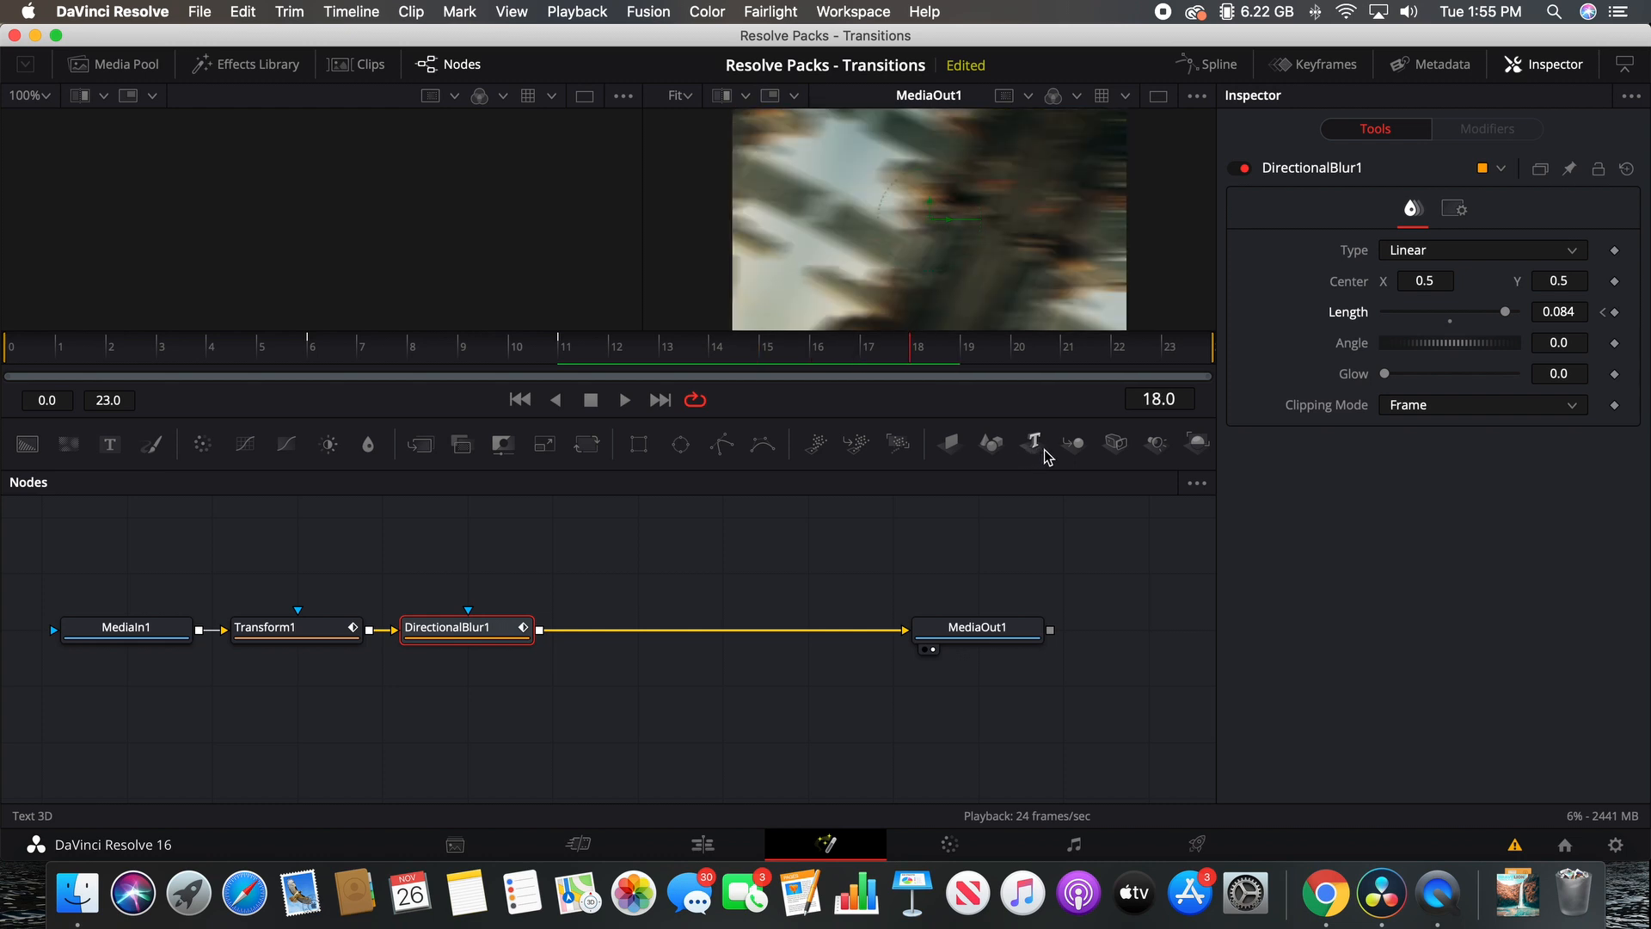
{"action": "key", "text": "Left"}
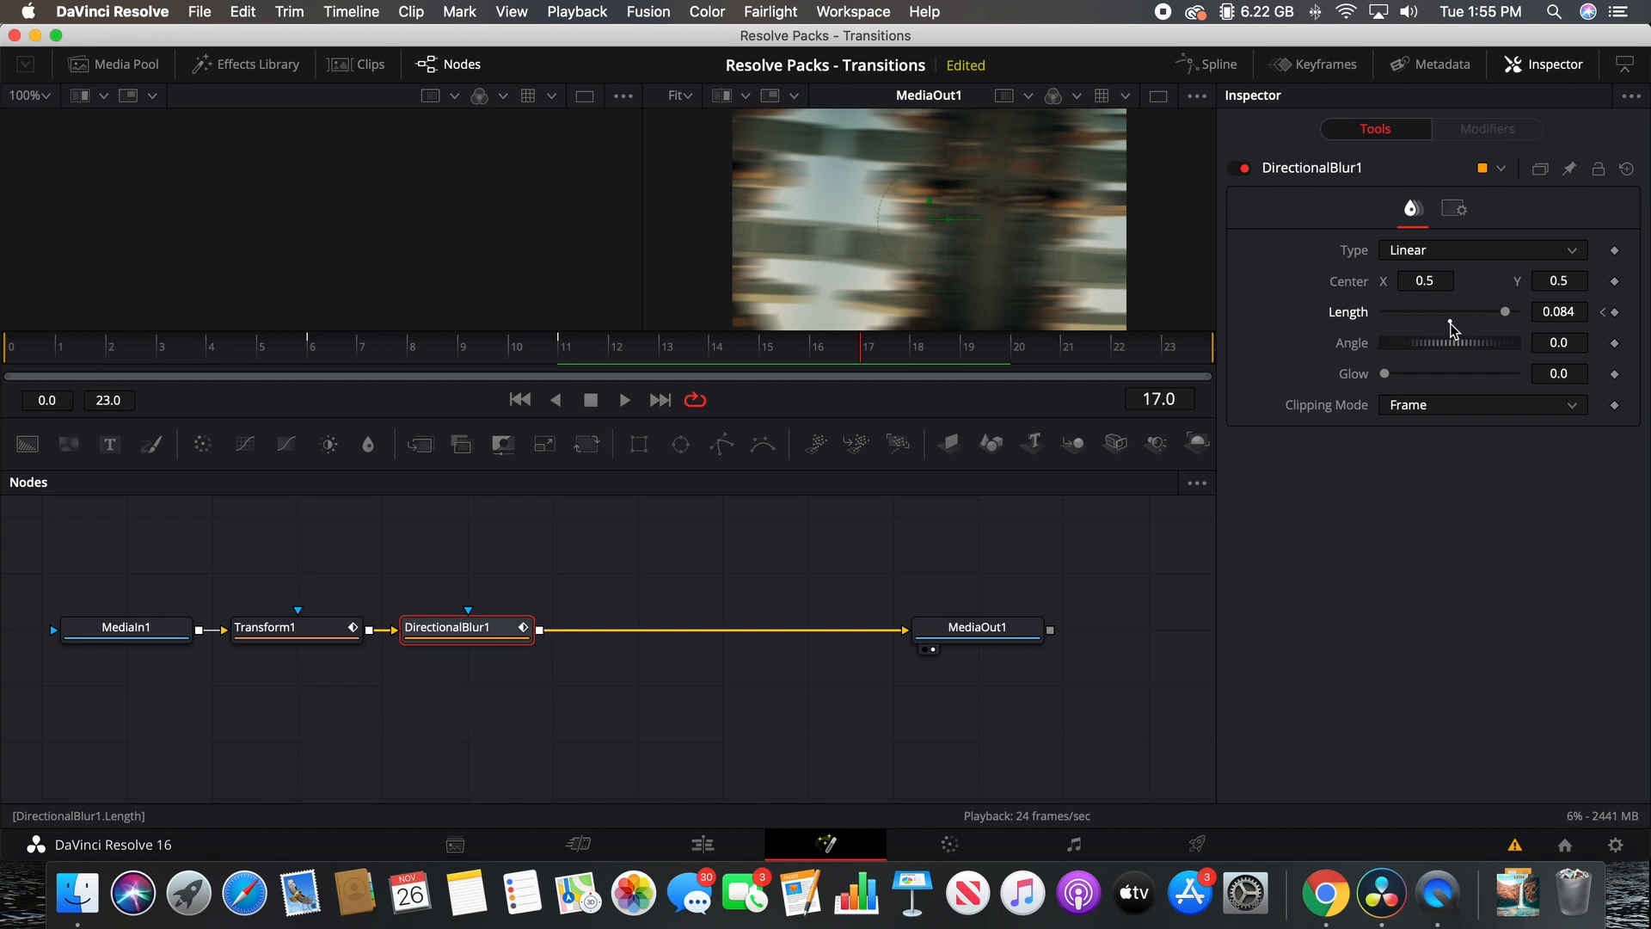
{"action": "key", "text": "Left"}
{"action": "key", "text": "Left"}
{"action": "key", "text": "Left"}
{"action": "key", "text": "Left"}
{"action": "key", "text": "Left"}
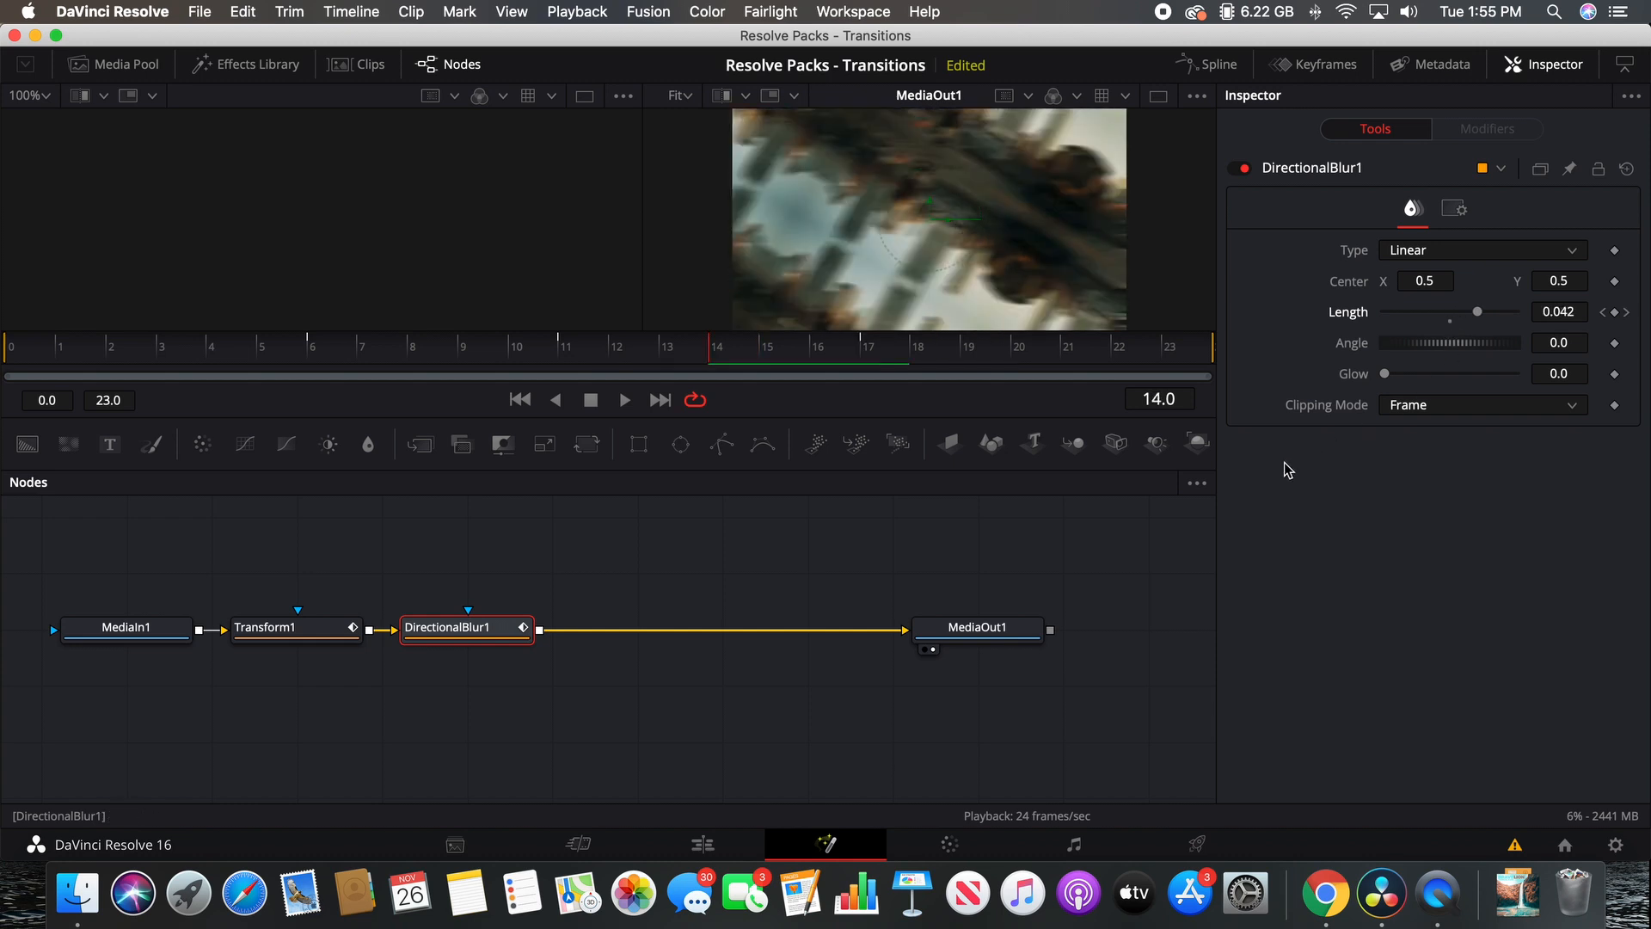
{"action": "left_click", "coordinate": [13, 346]}
{"action": "key", "text": "space"}
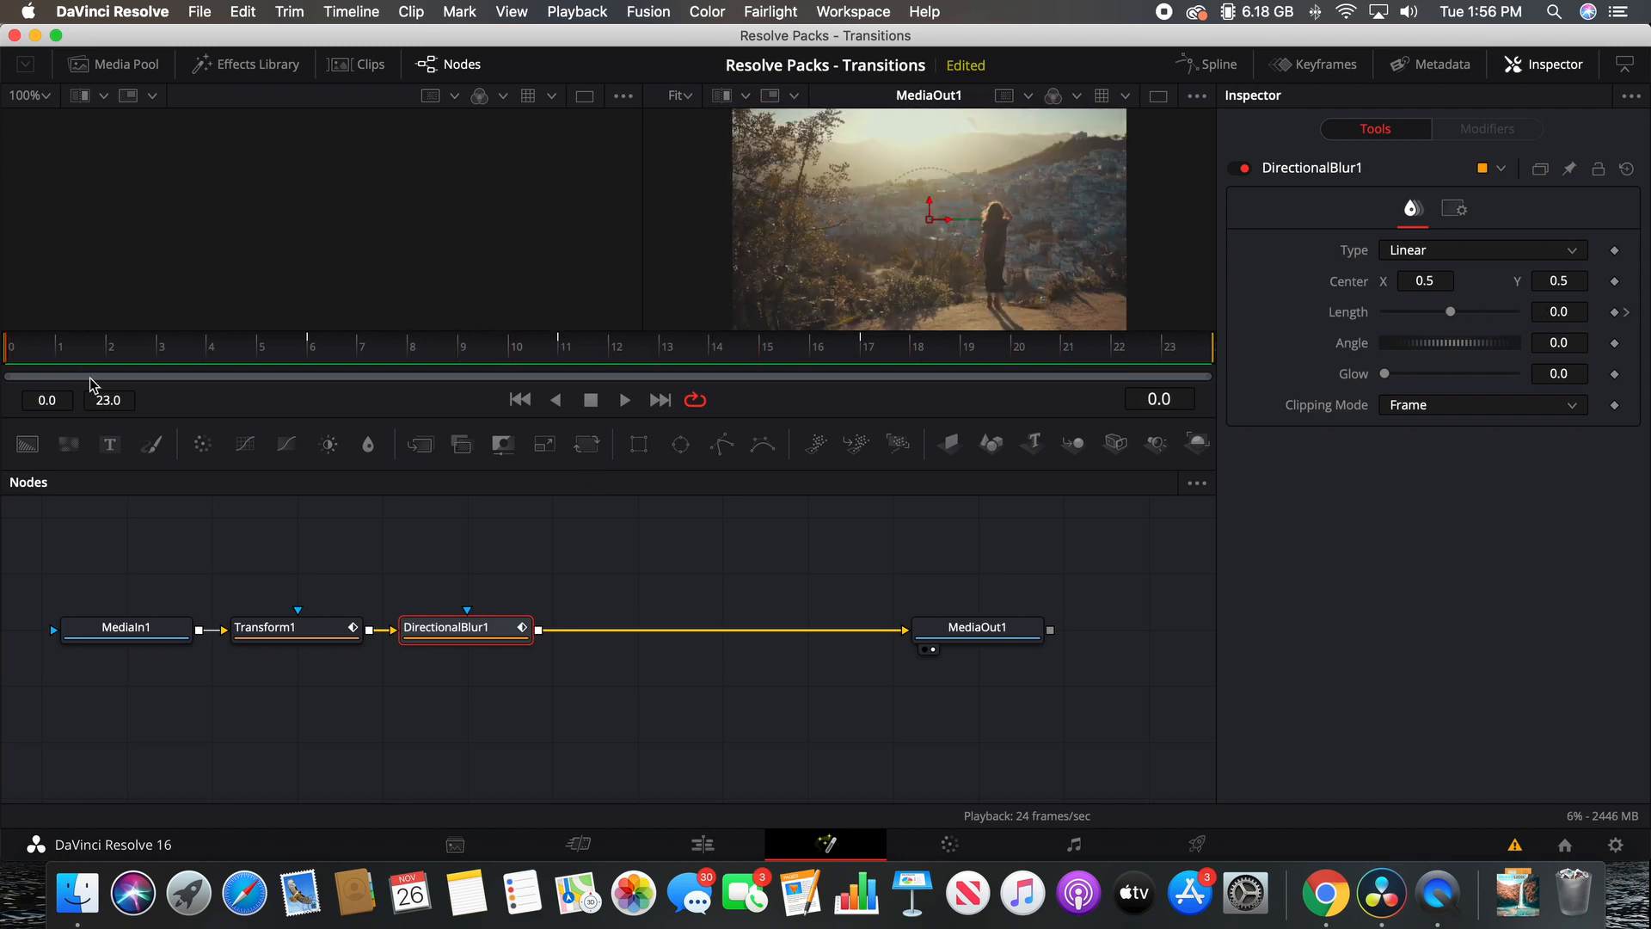
Step: Enable Motion Blur on the Transform node, preview the transition, and raise the motion blur Quality to 5
{"action": "left_click", "coordinate": [276, 637]}
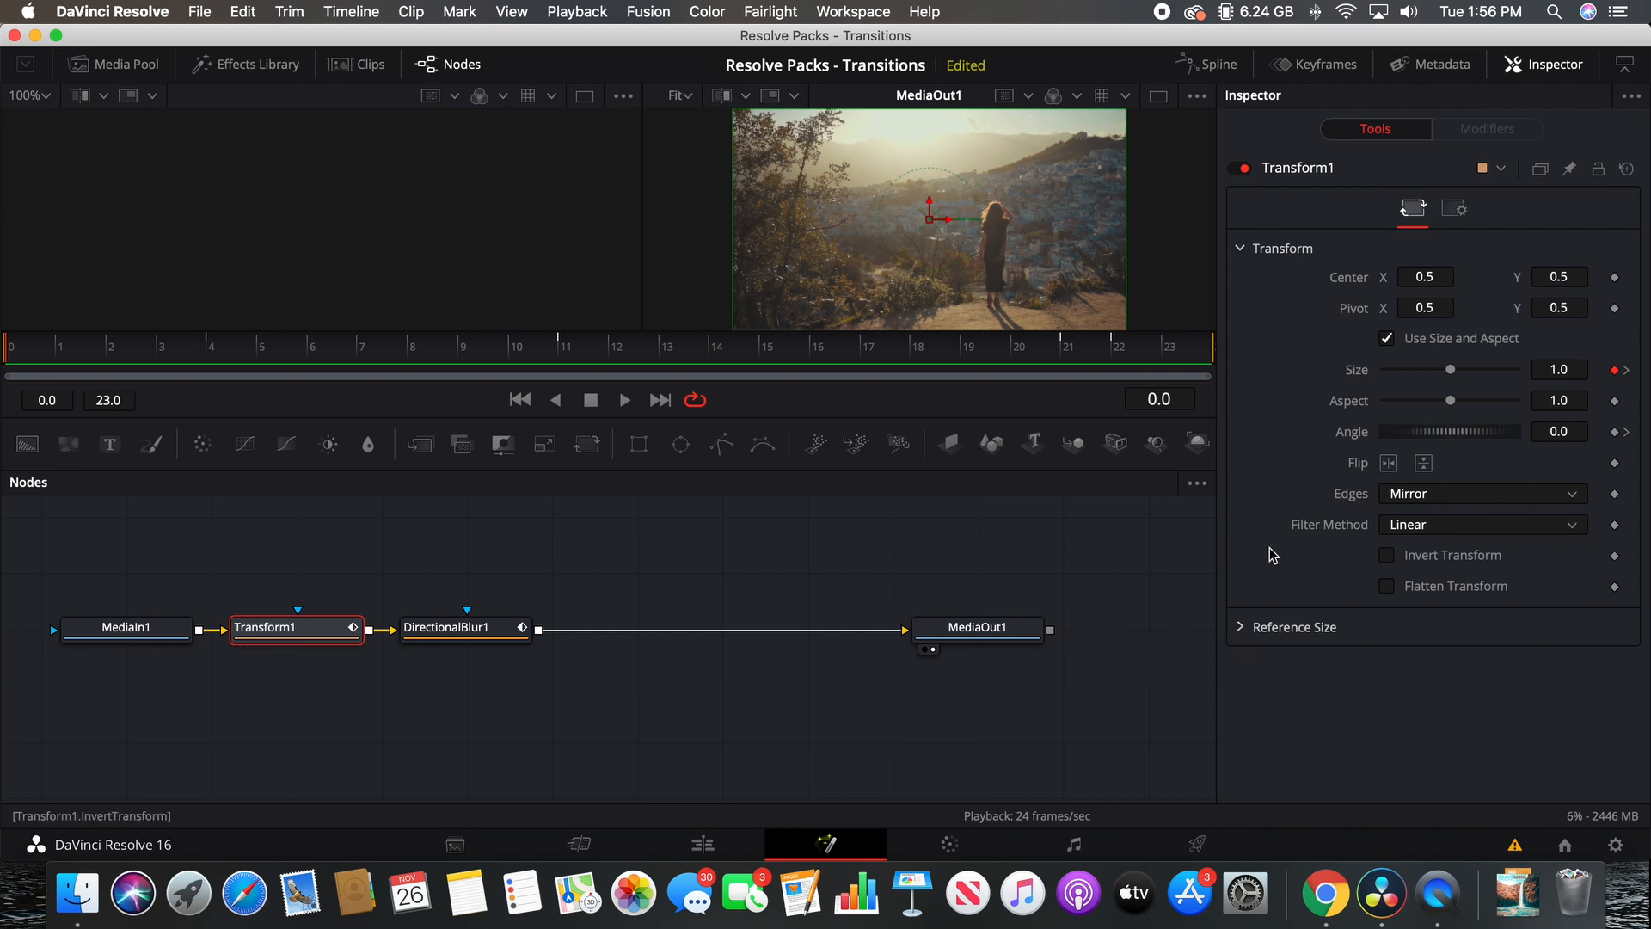
{"action": "left_click", "coordinate": [1454, 208]}
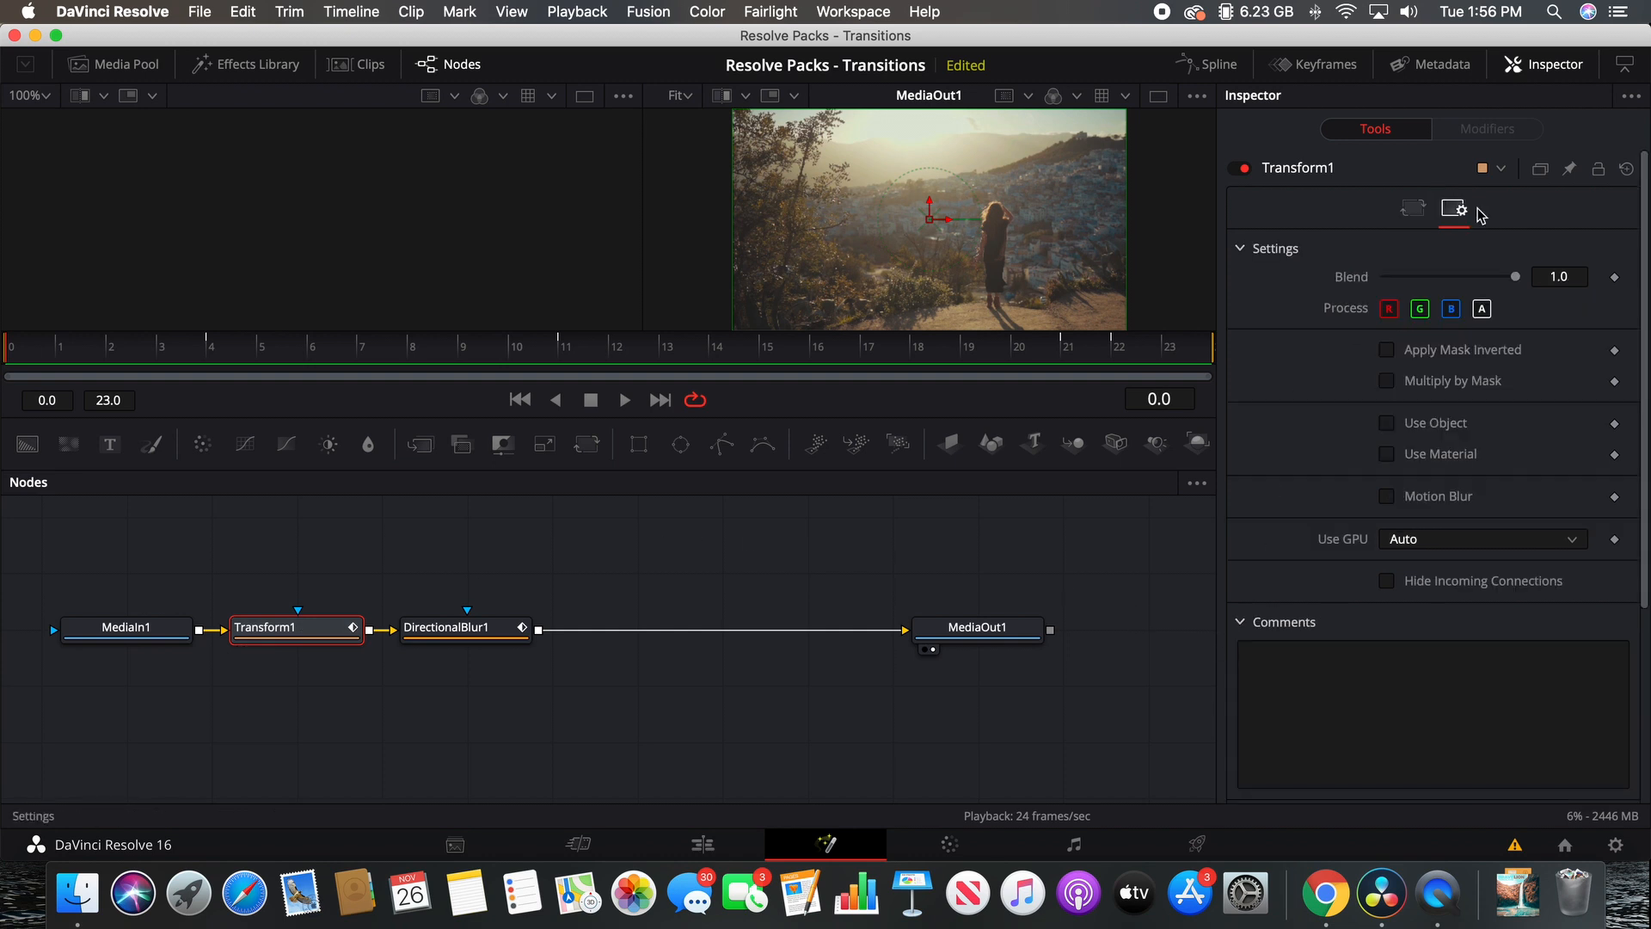
{"action": "left_click", "coordinate": [1386, 496]}
{"action": "key", "text": "space"}
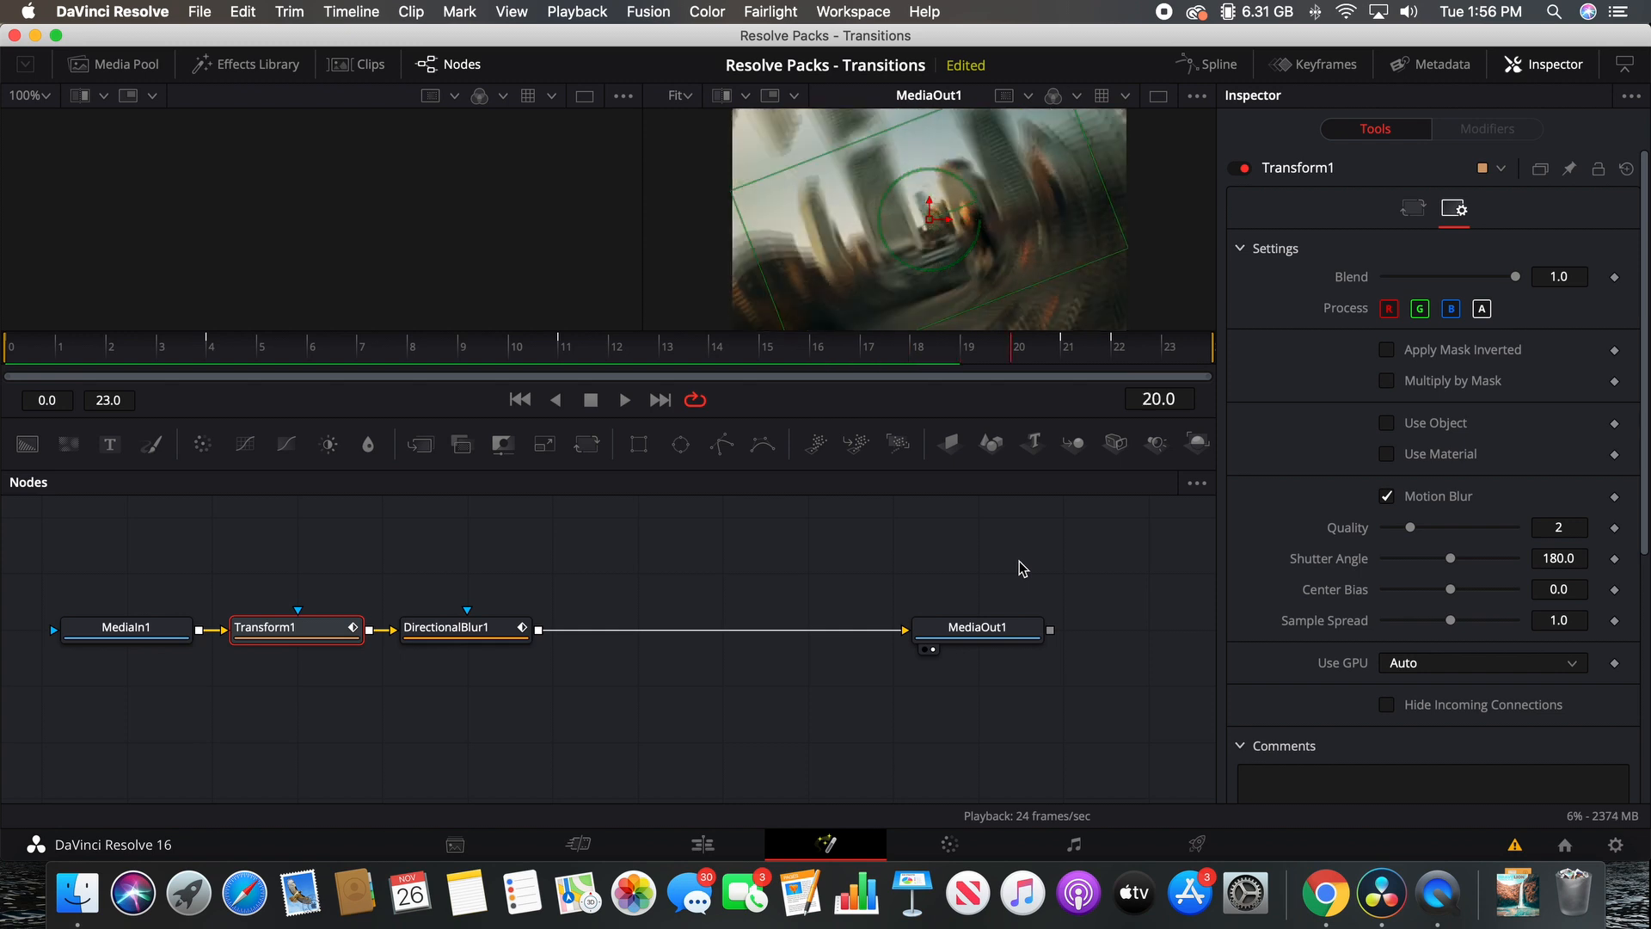
{"action": "key", "text": "space"}
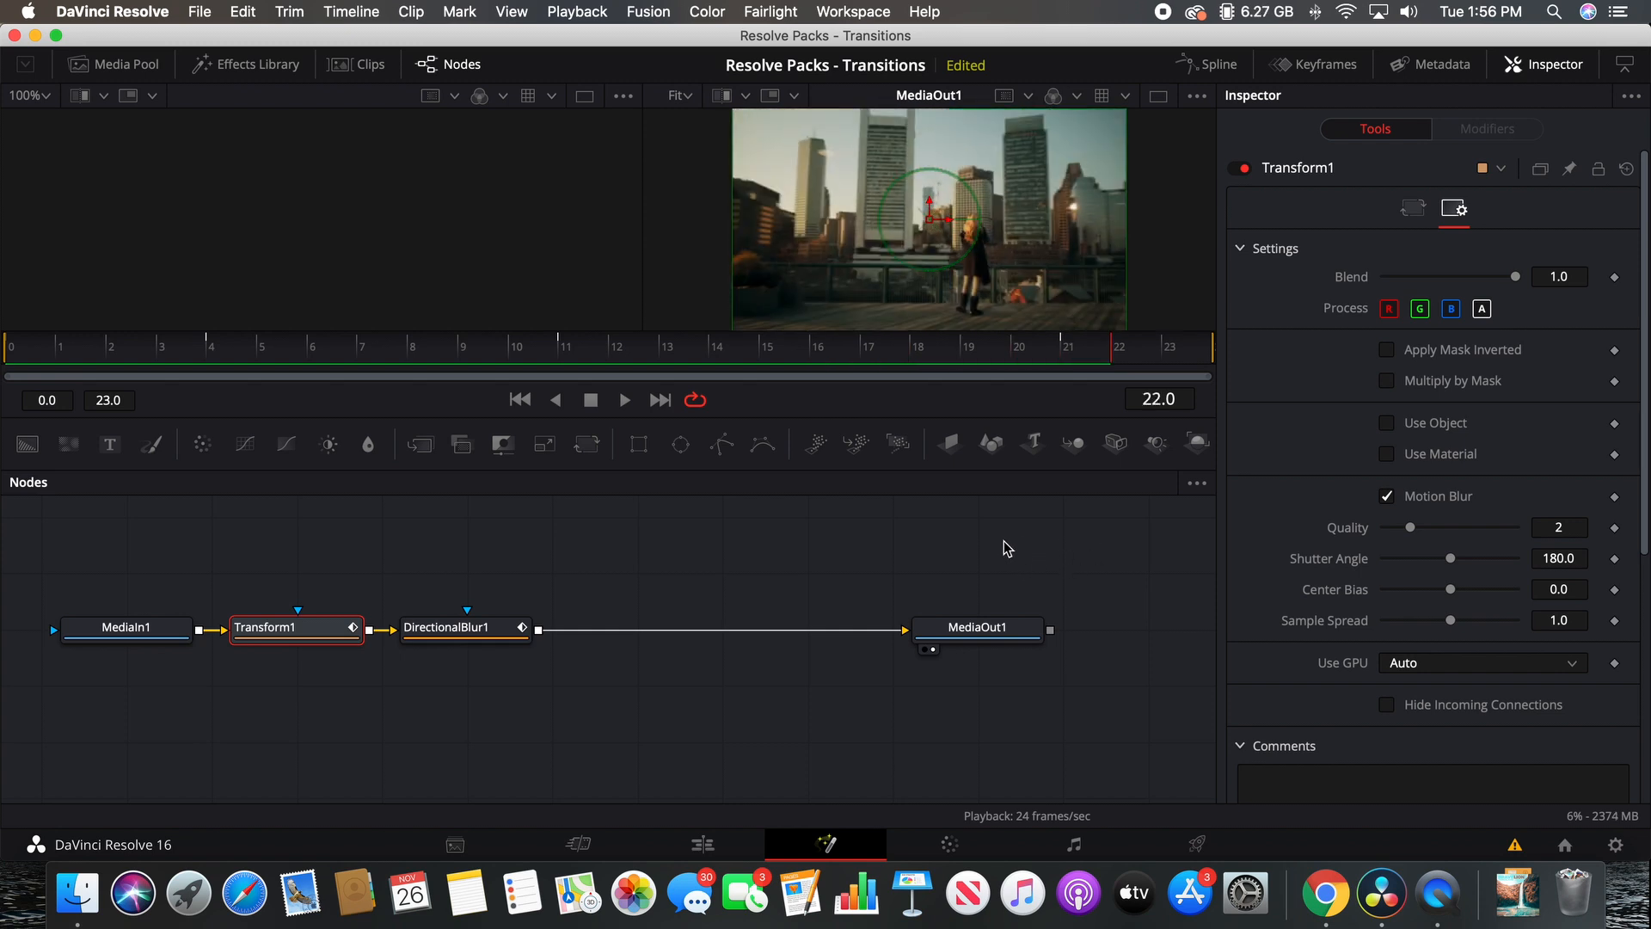
{"action": "key", "text": "space"}
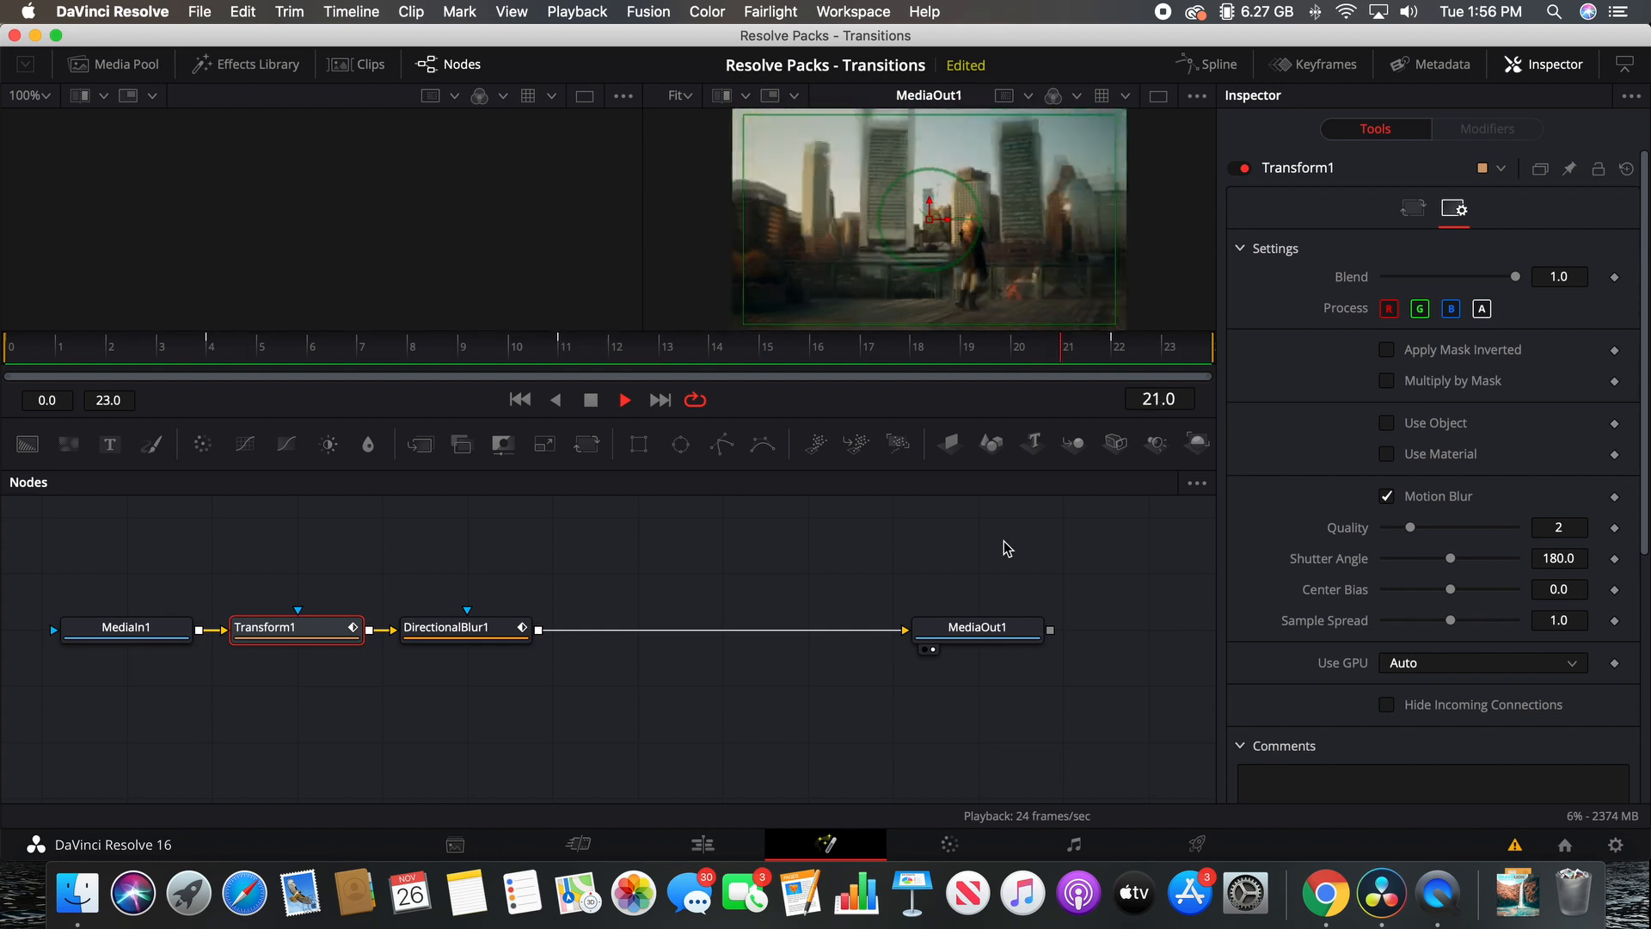
{"action": "key", "text": "space"}
{"action": "left_click_drag", "start_coordinate": [1410, 527], "coordinate": [1451, 529]}
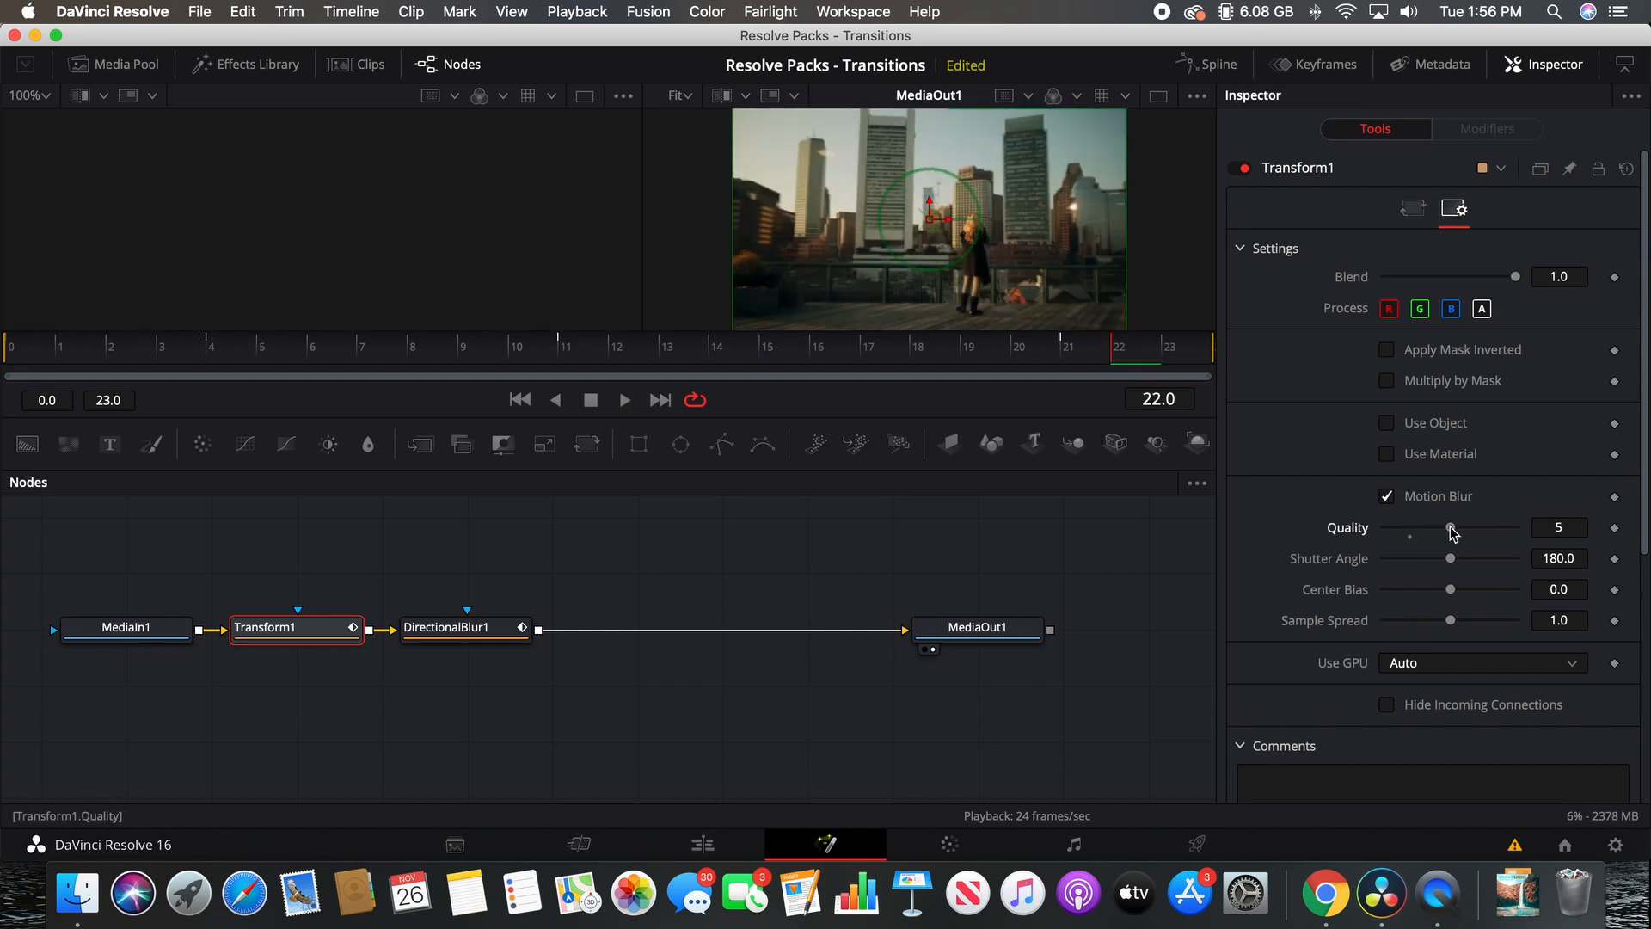
Step: Play through the spin transition repeatedly to check the motion blur with Quality at 5
{"action": "key", "text": "space"}
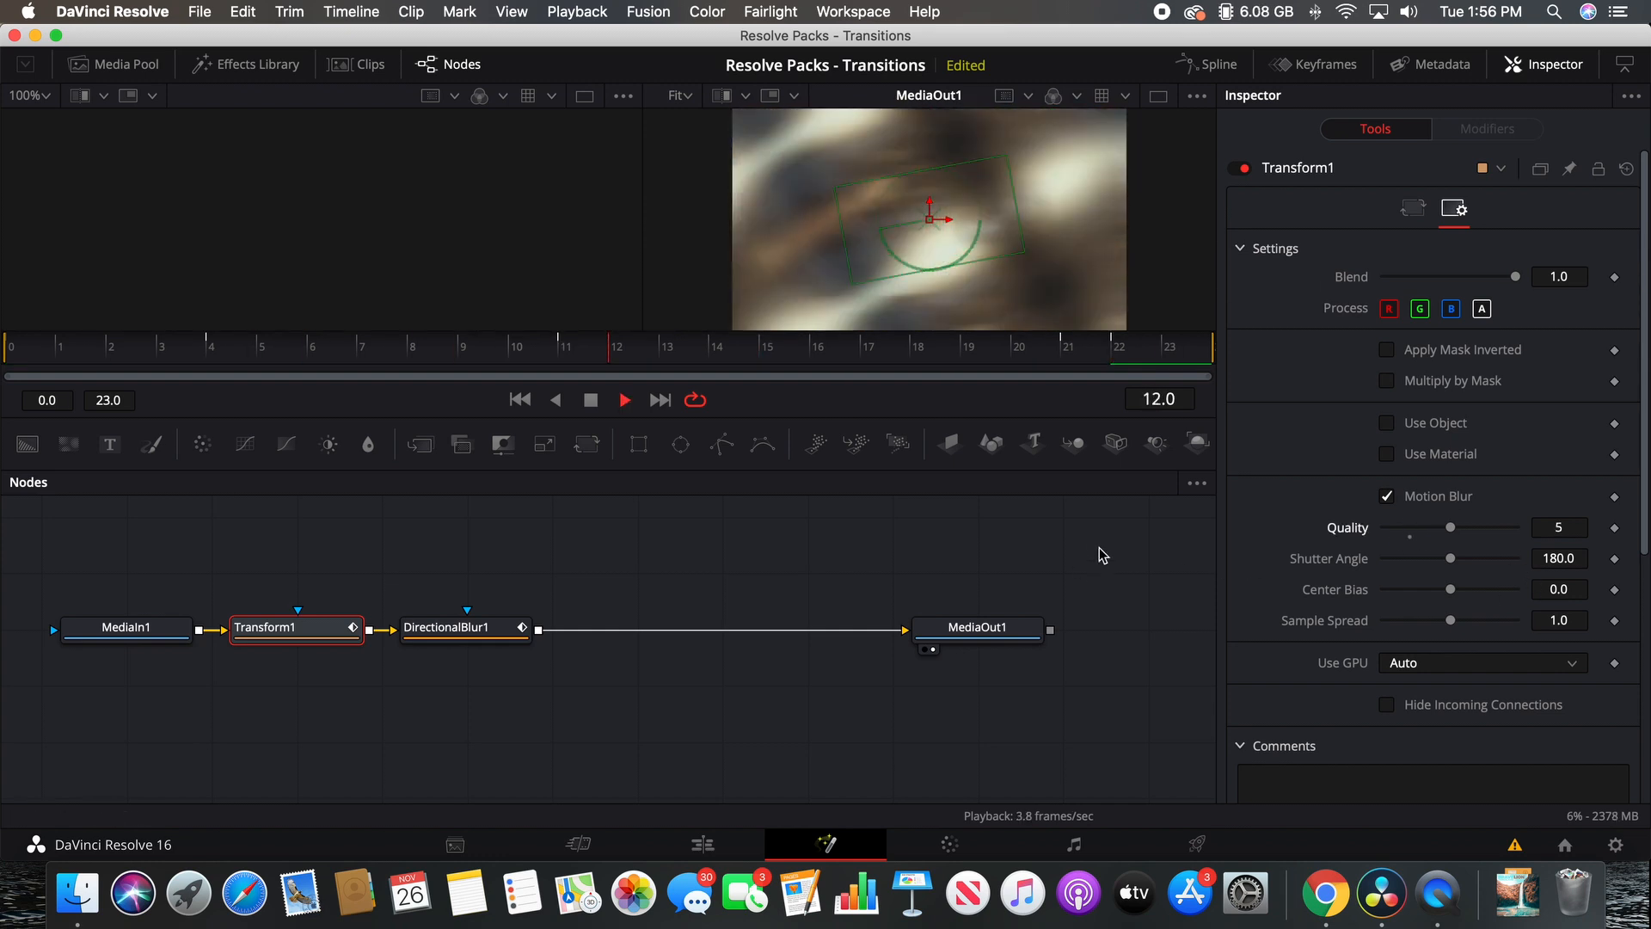
{"action": "mouse_move", "coordinate": [1449, 527]}
{"action": "left_mouse_down"}
{"action": "mouse_move", "coordinate": [1393, 527]}
{"action": "mouse_move", "coordinate": [1450, 529]}
{"action": "left_mouse_up"}
{"action": "key", "text": "space"}
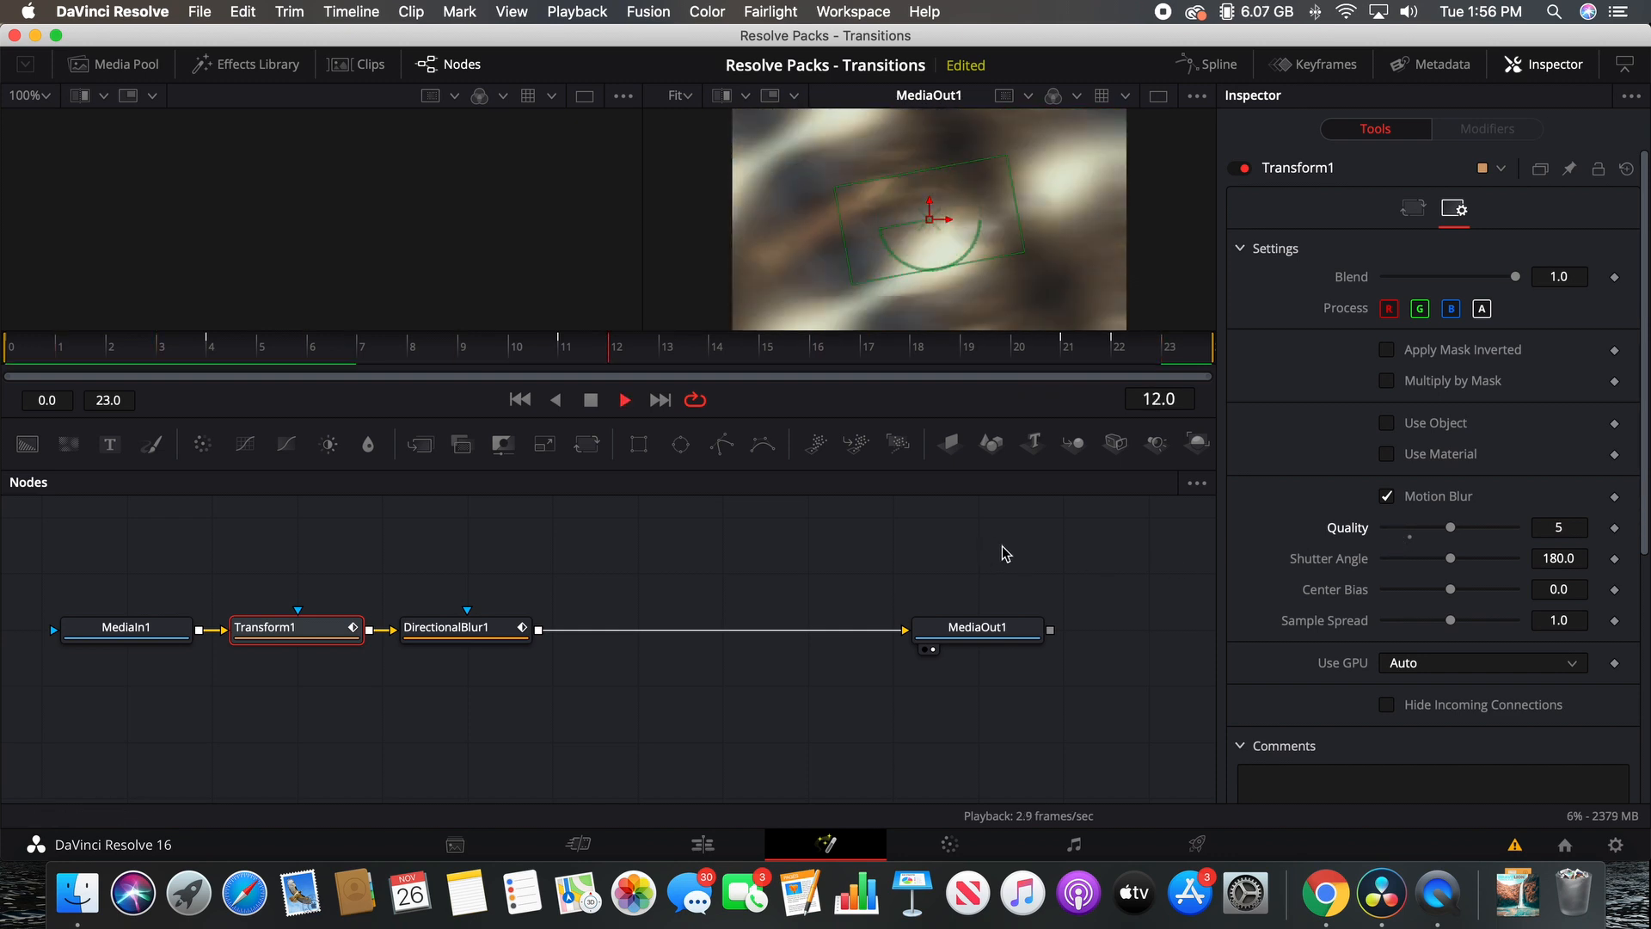
{"action": "key", "text": "space"}
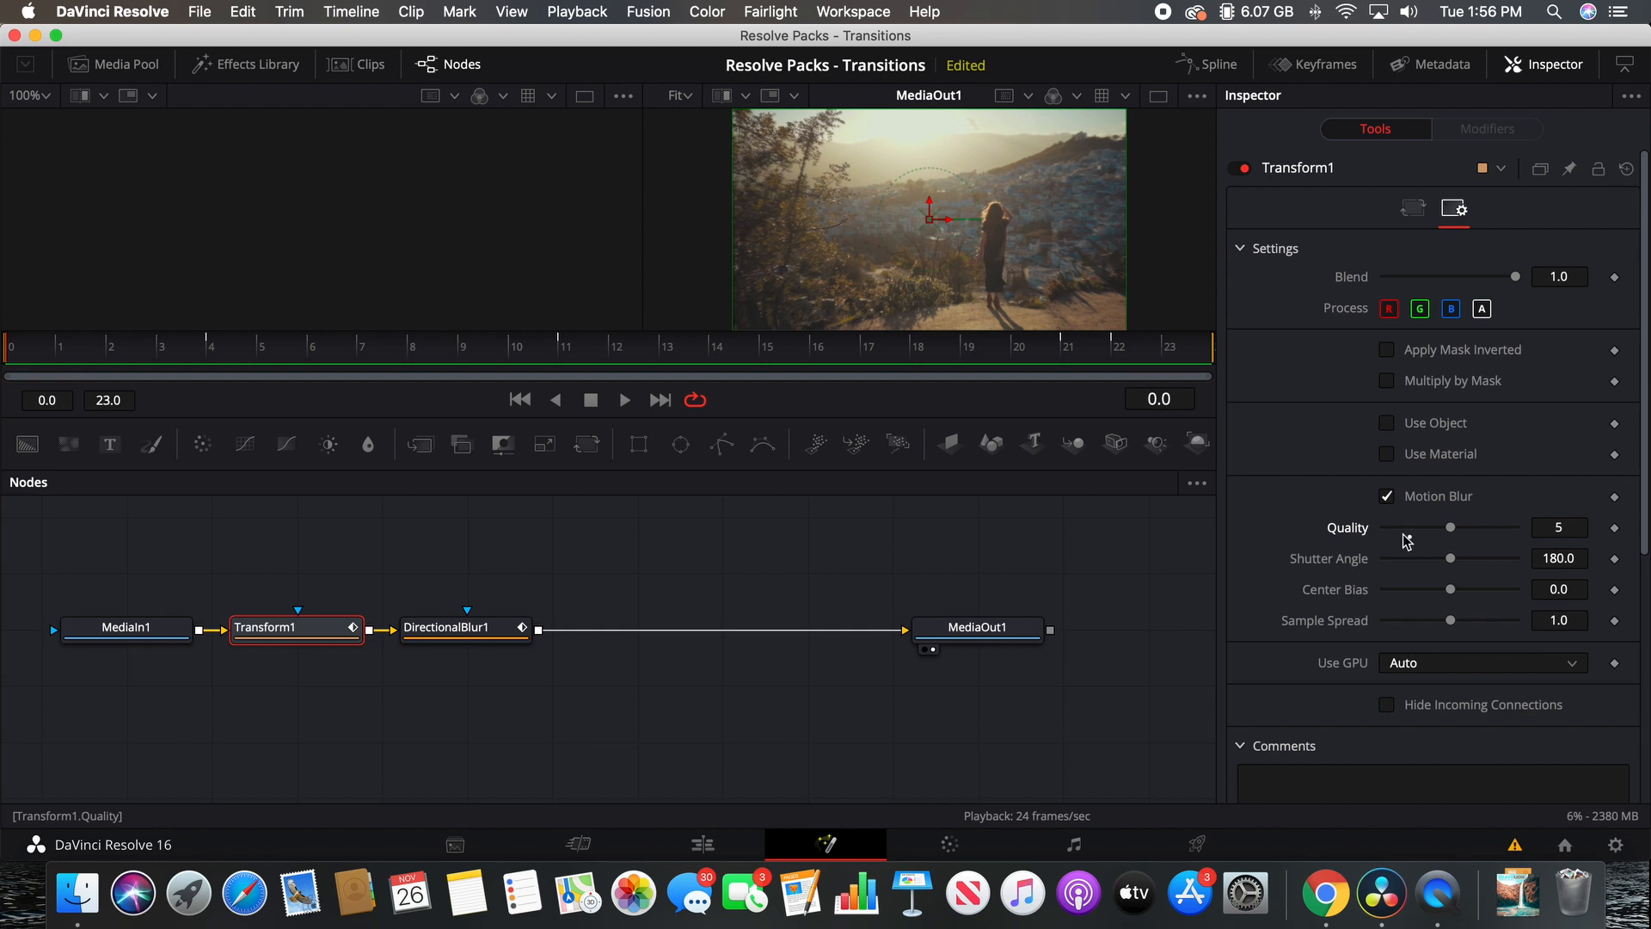
{"action": "key", "text": "space"}
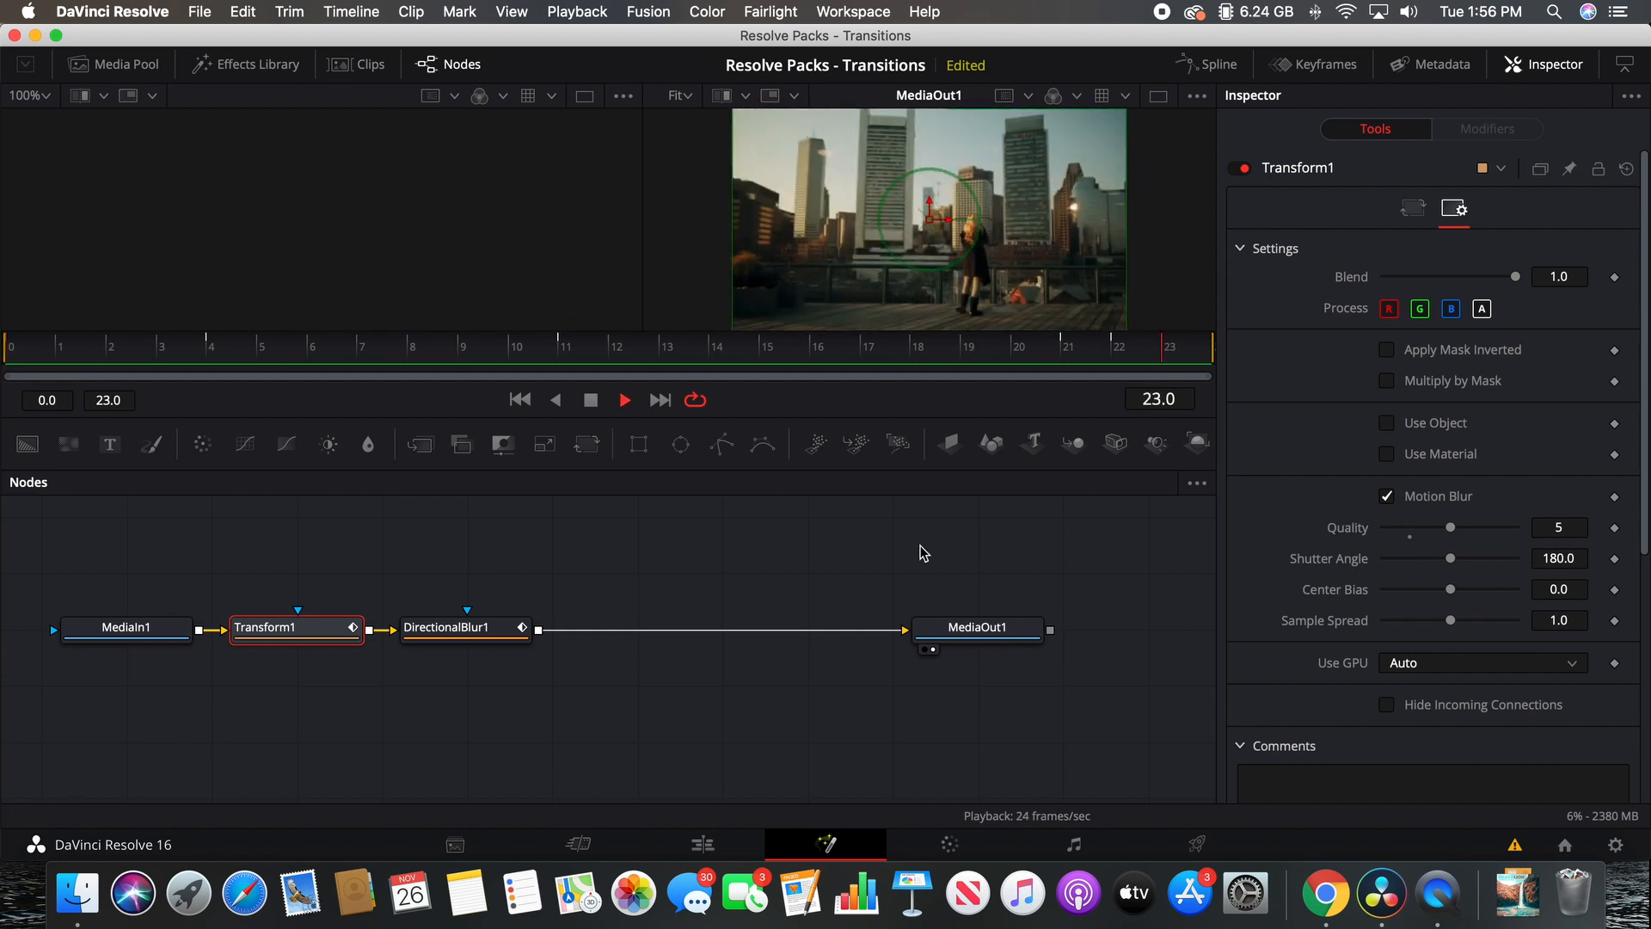
{"action": "key", "text": "space"}
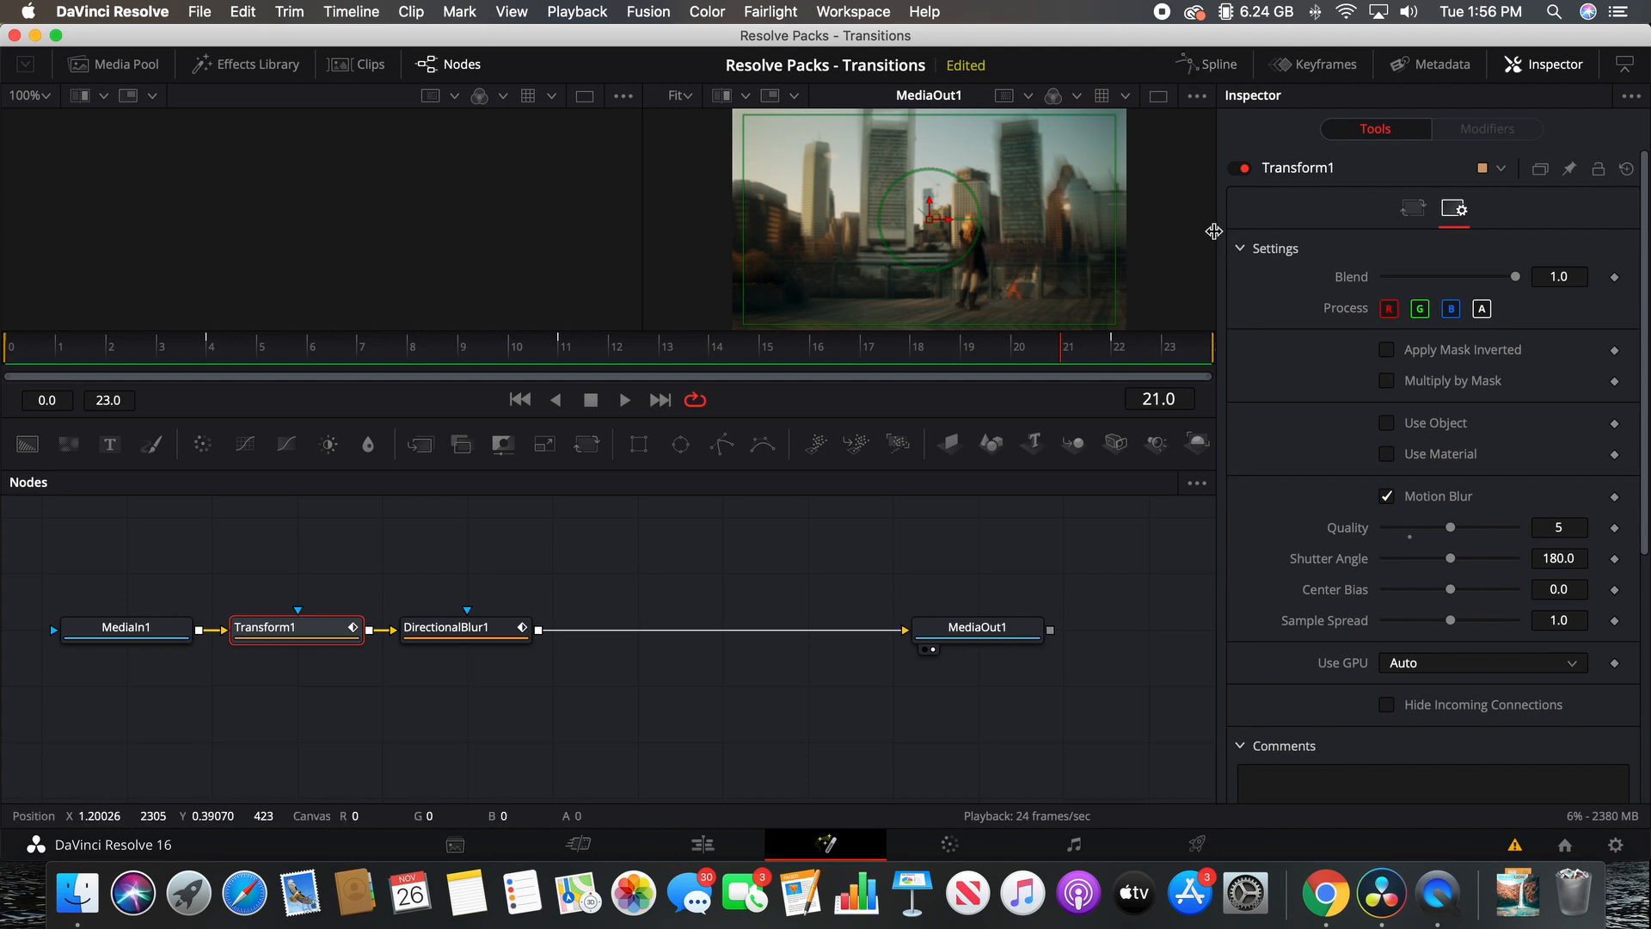
Step: Smooth all of the Transform node's Size and Angle keyframes in the Spline editor and play the transition
{"action": "left_click", "coordinate": [1211, 65]}
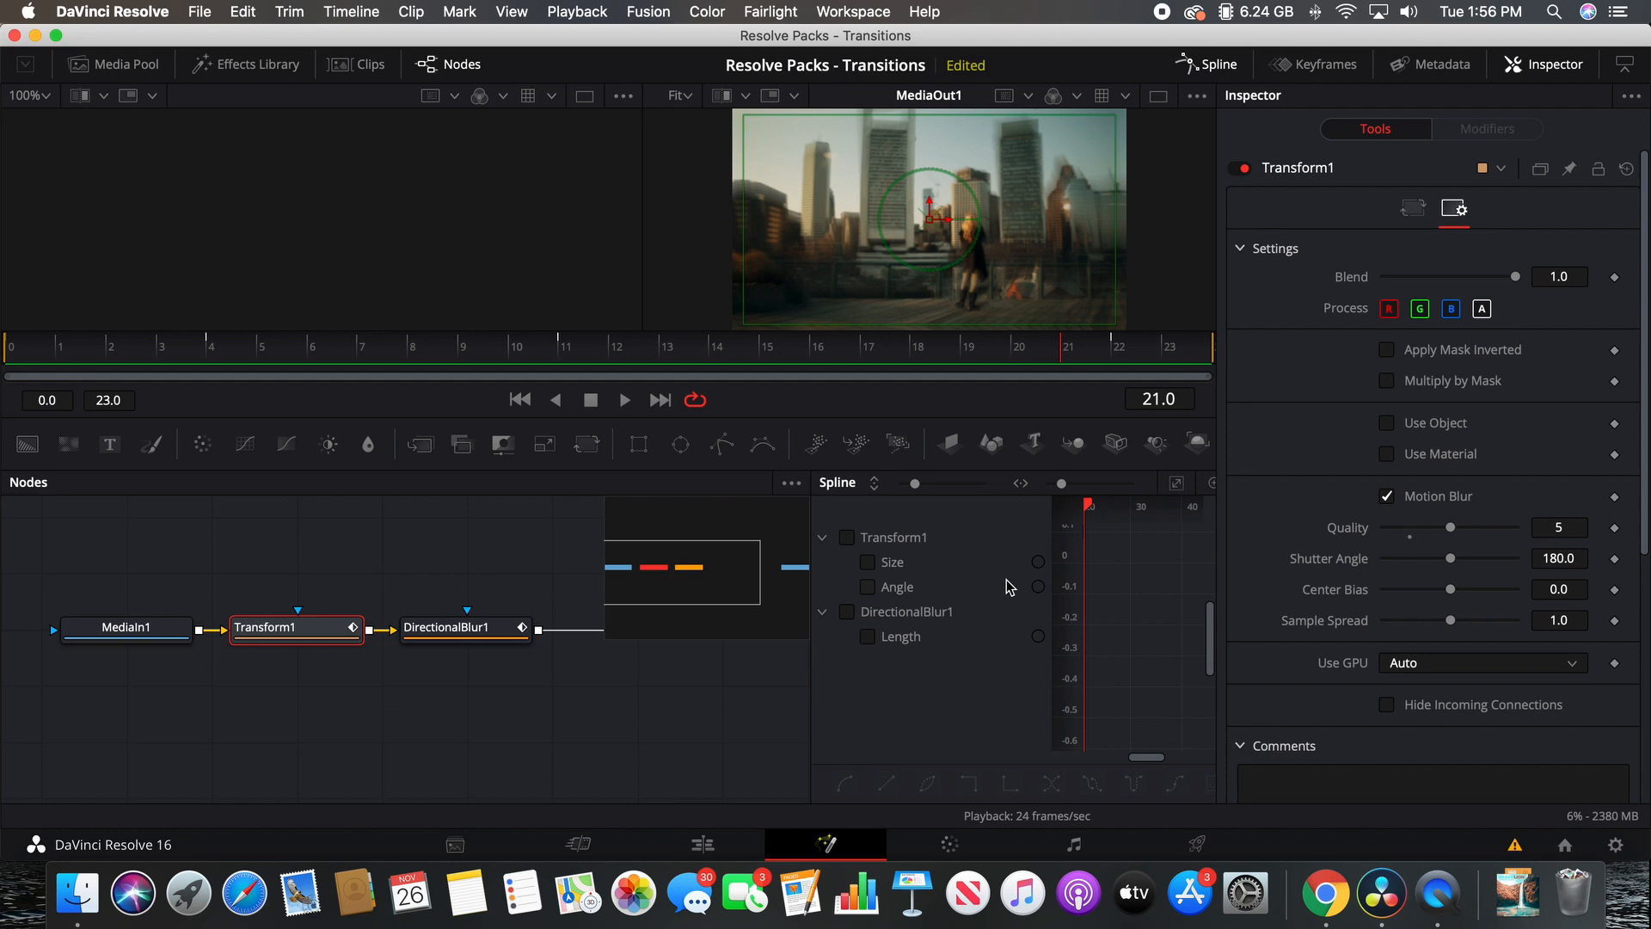
{"action": "left_click", "coordinate": [846, 538]}
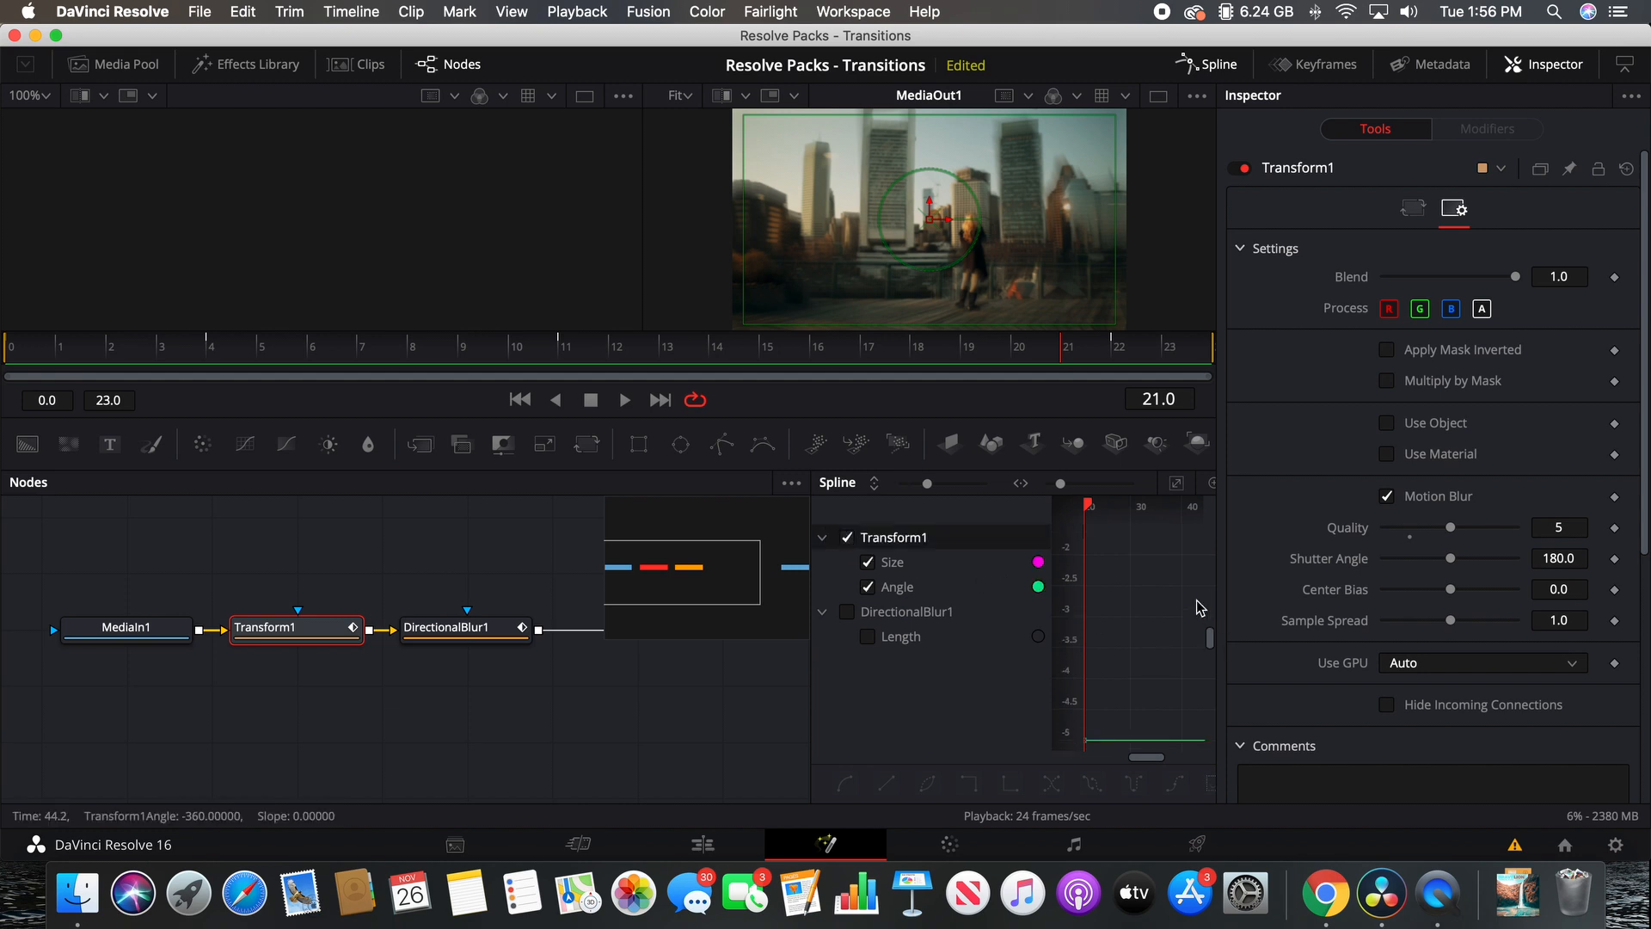
{"action": "left_click_drag", "start_coordinate": [810, 676], "coordinate": [412, 645]}
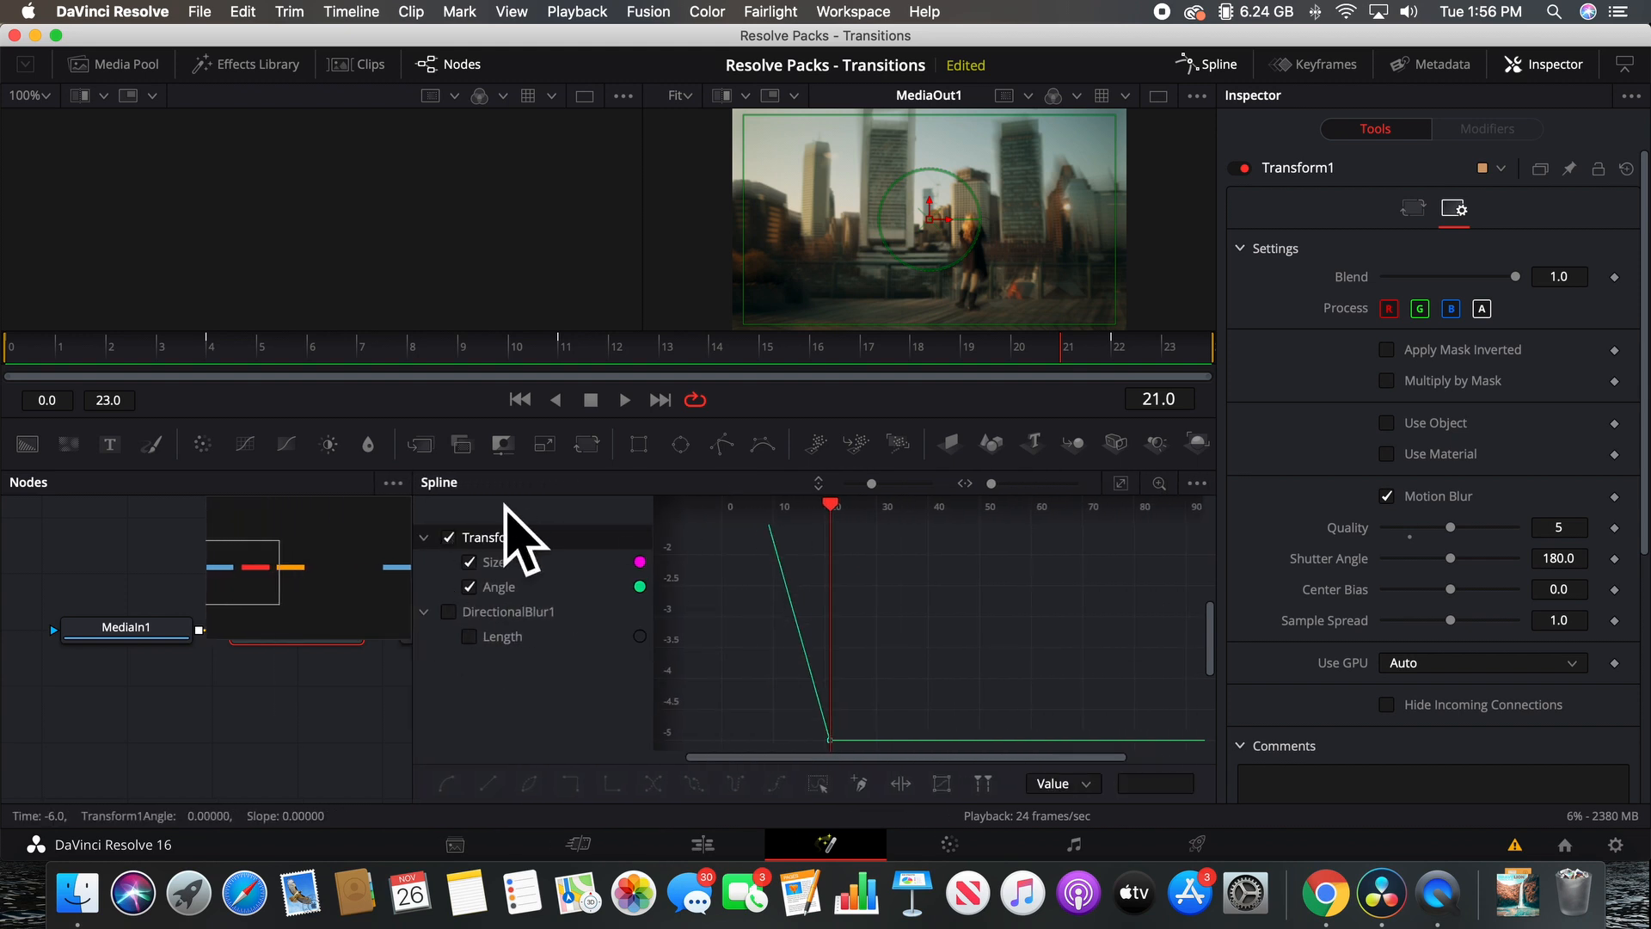
{"action": "left_click", "coordinate": [1118, 485]}
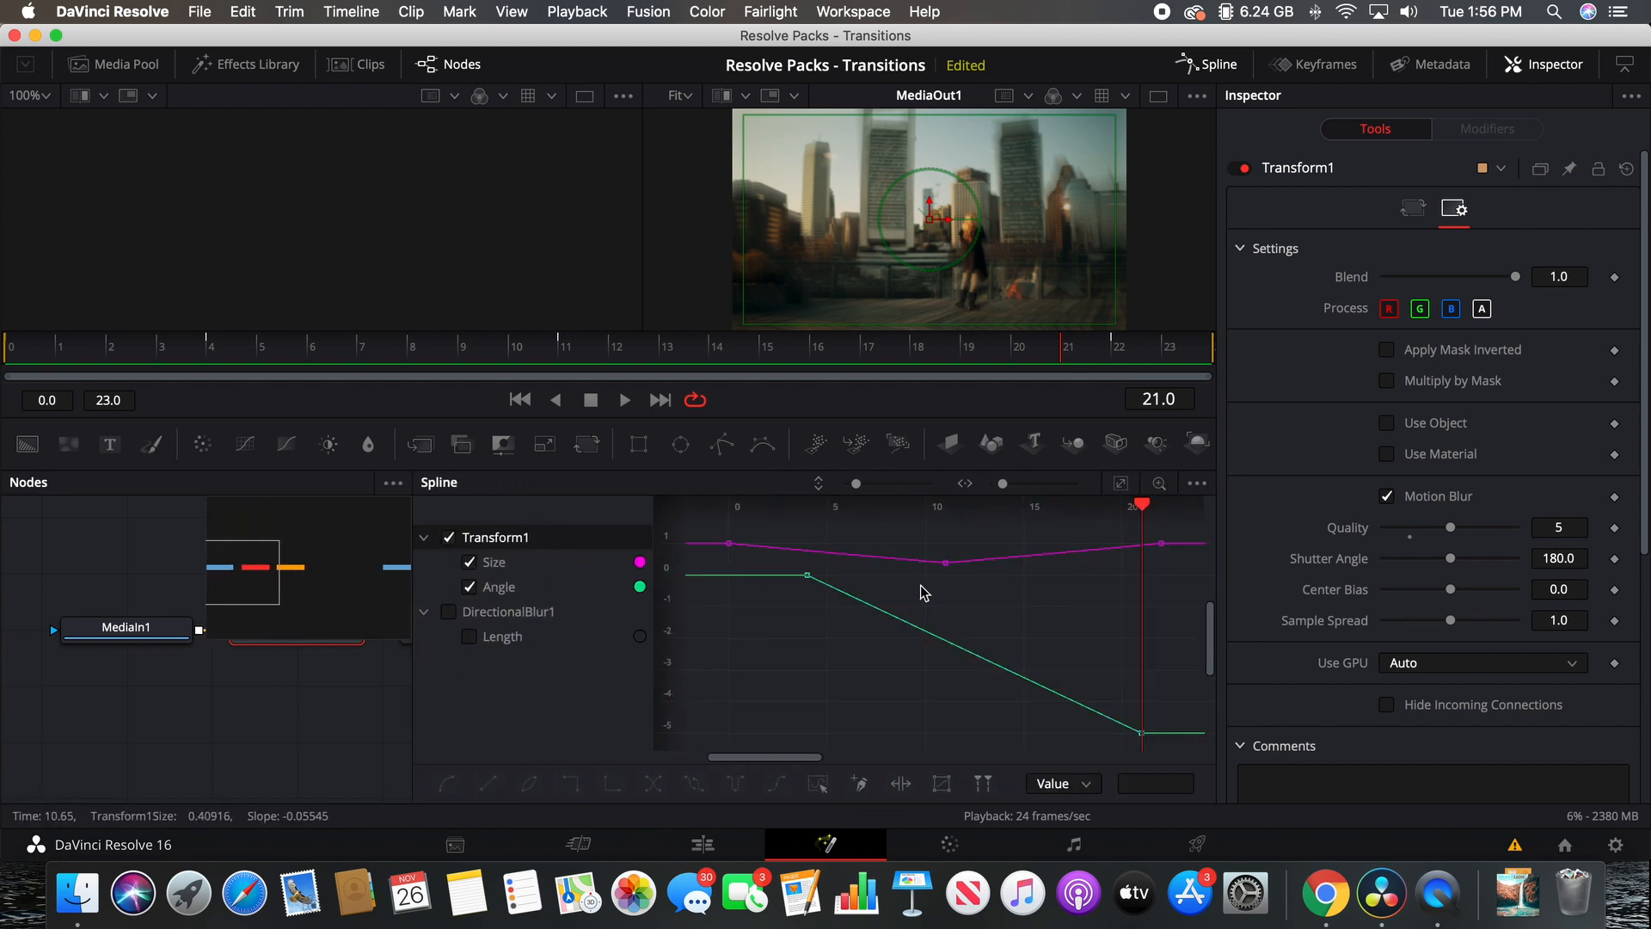
{"action": "left_click_drag", "start_coordinate": [714, 526], "coordinate": [1182, 751]}
{"action": "key", "text": "shift+s"}
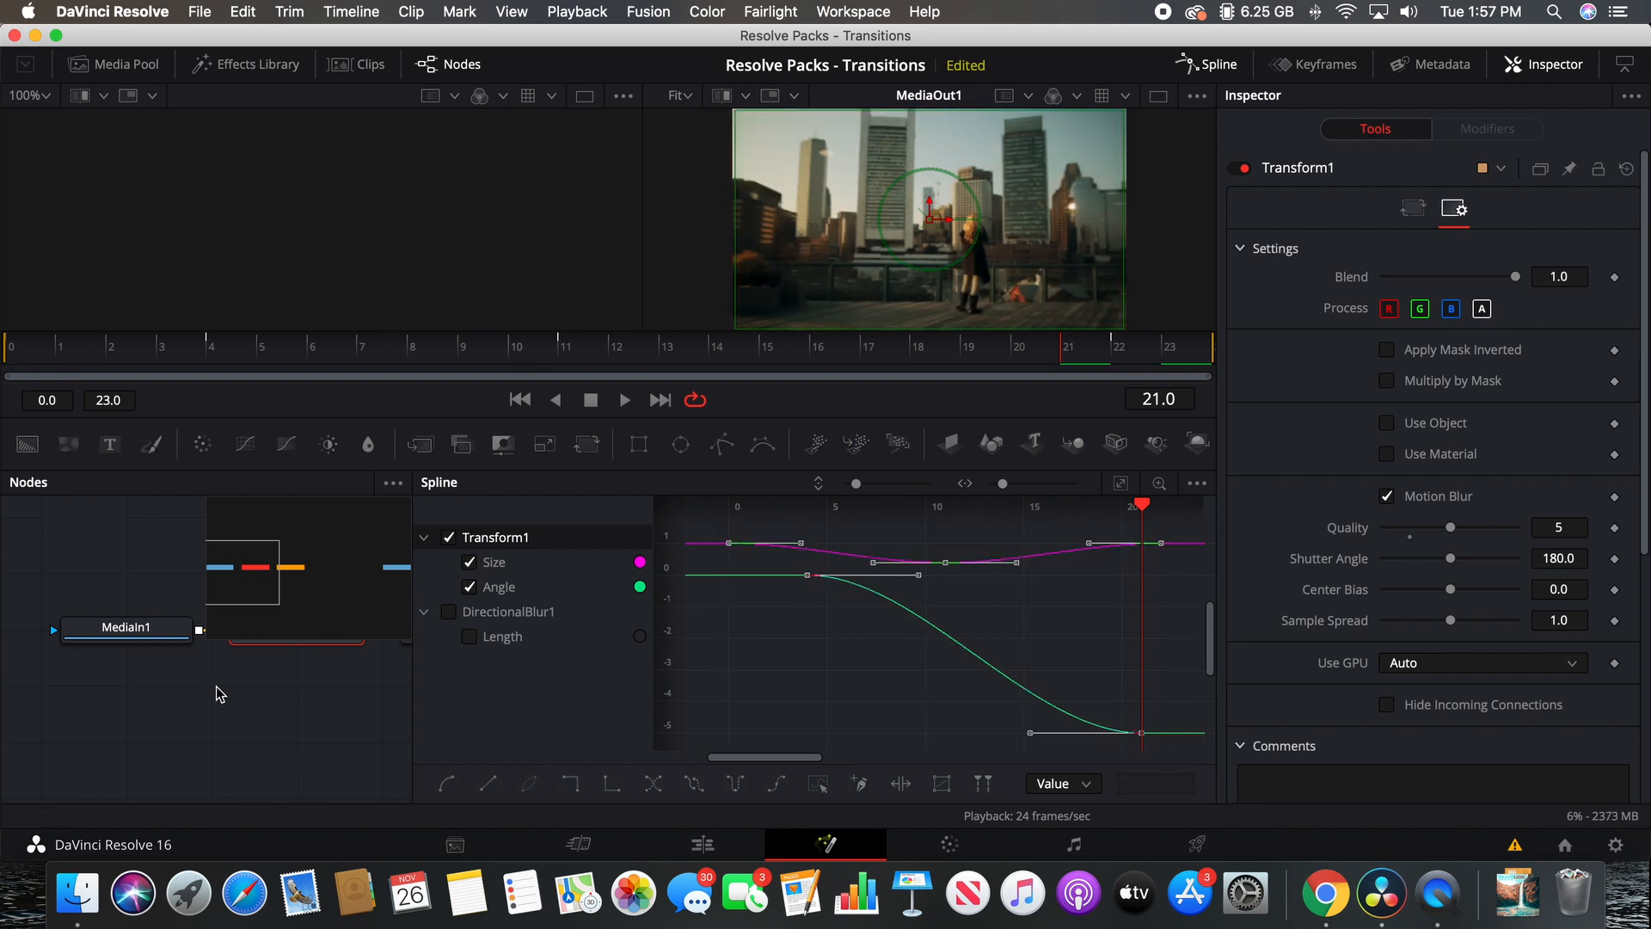
{"action": "key", "text": "space"}
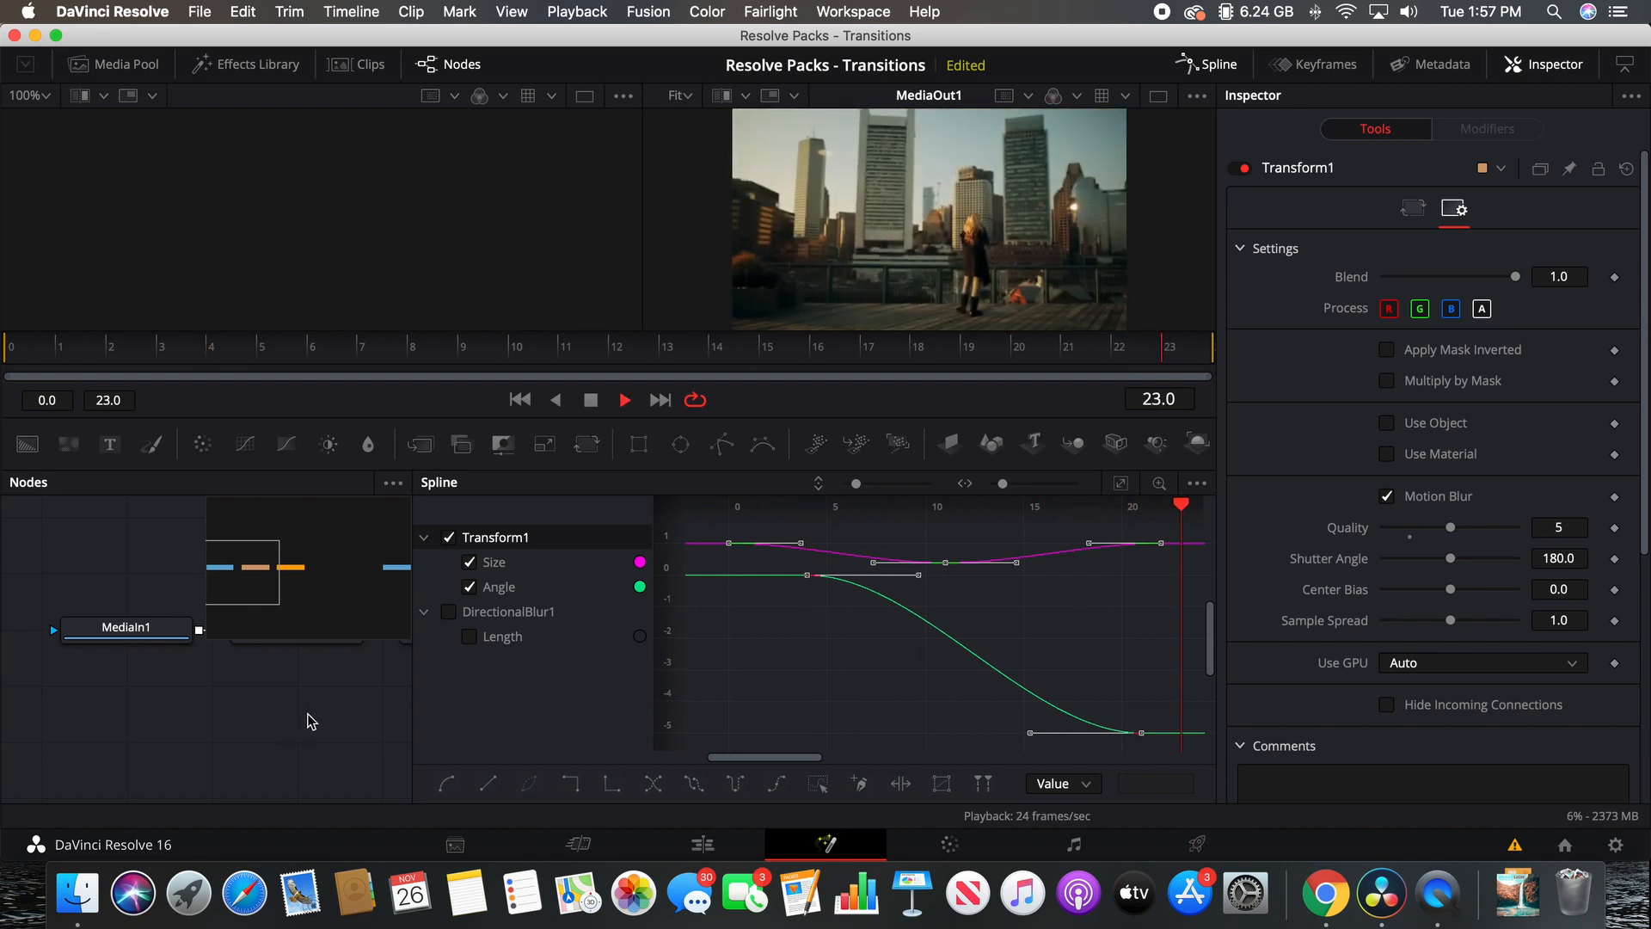
Step: Smooth the Directional Blur's Length keyframes in the Spline editor, with the Transform curves hidden, and play the result
{"action": "left_click", "coordinate": [449, 540]}
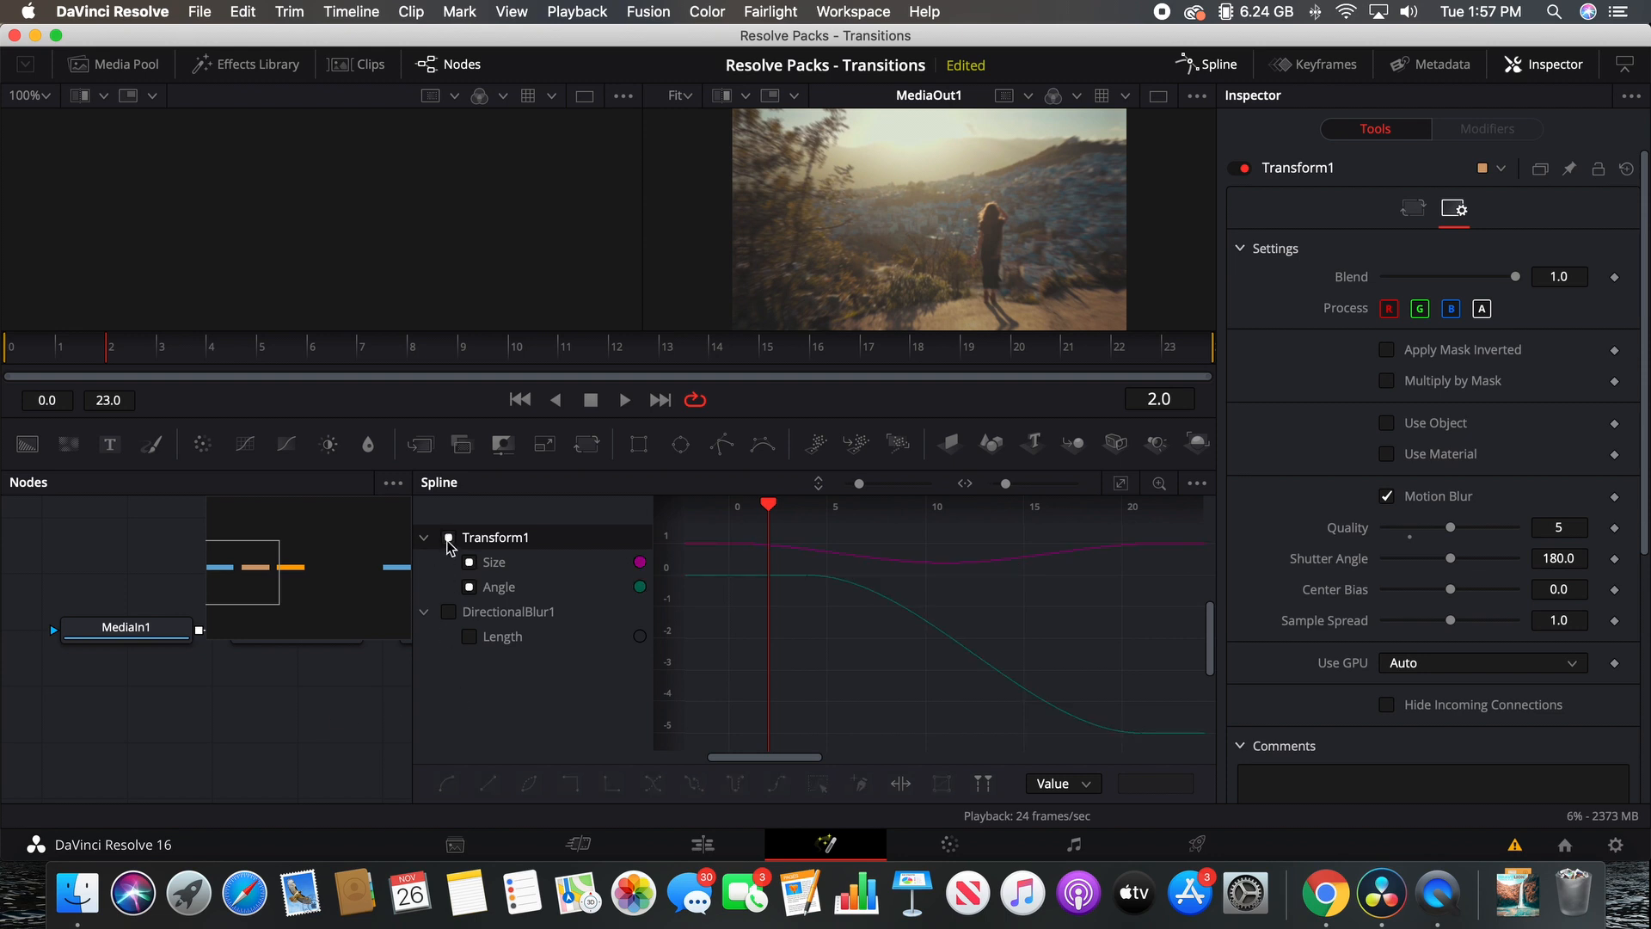
{"action": "left_click", "coordinate": [448, 611]}
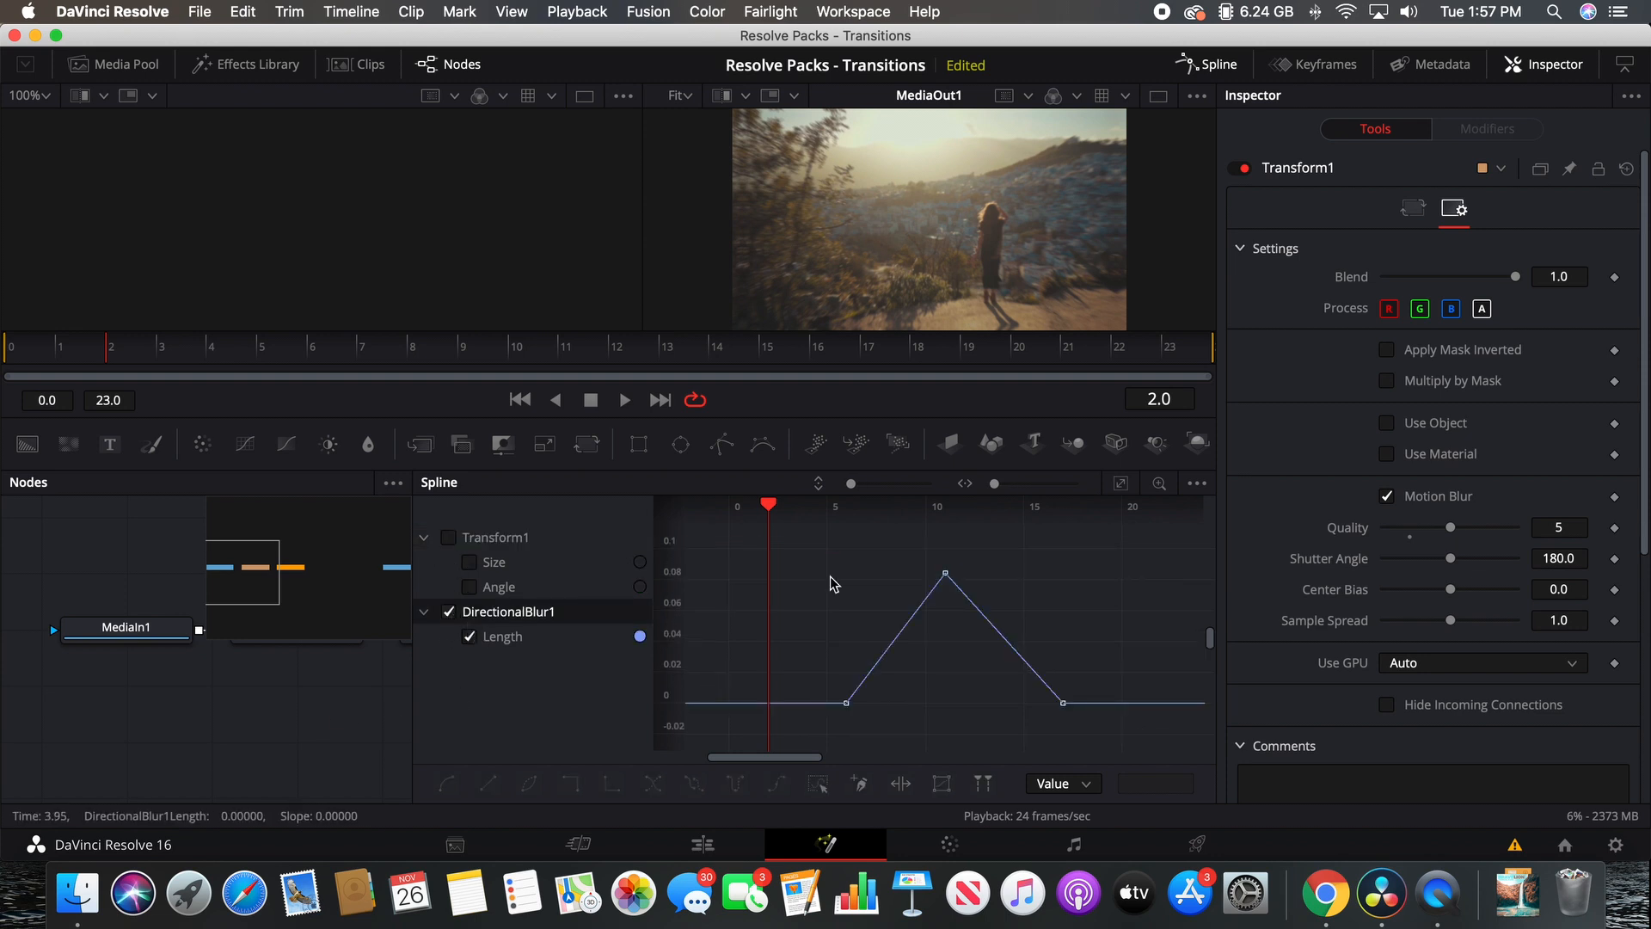
{"action": "left_click_drag", "start_coordinate": [829, 544], "coordinate": [1109, 739]}
{"action": "key", "text": "shift+s"}
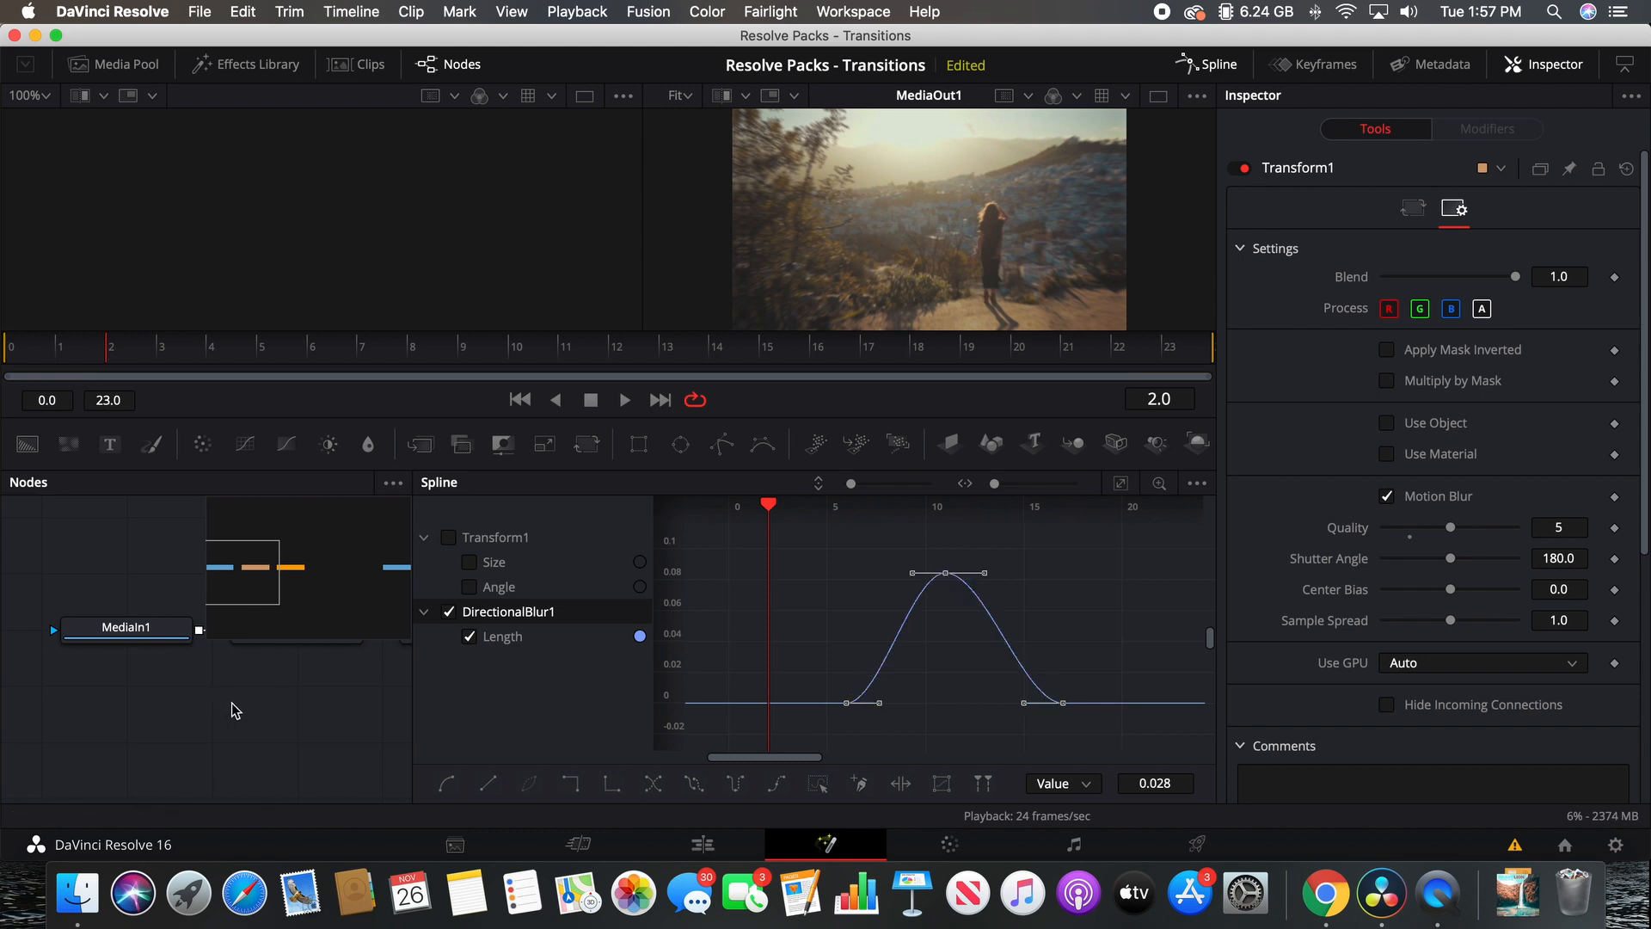
{"action": "key", "text": "space"}
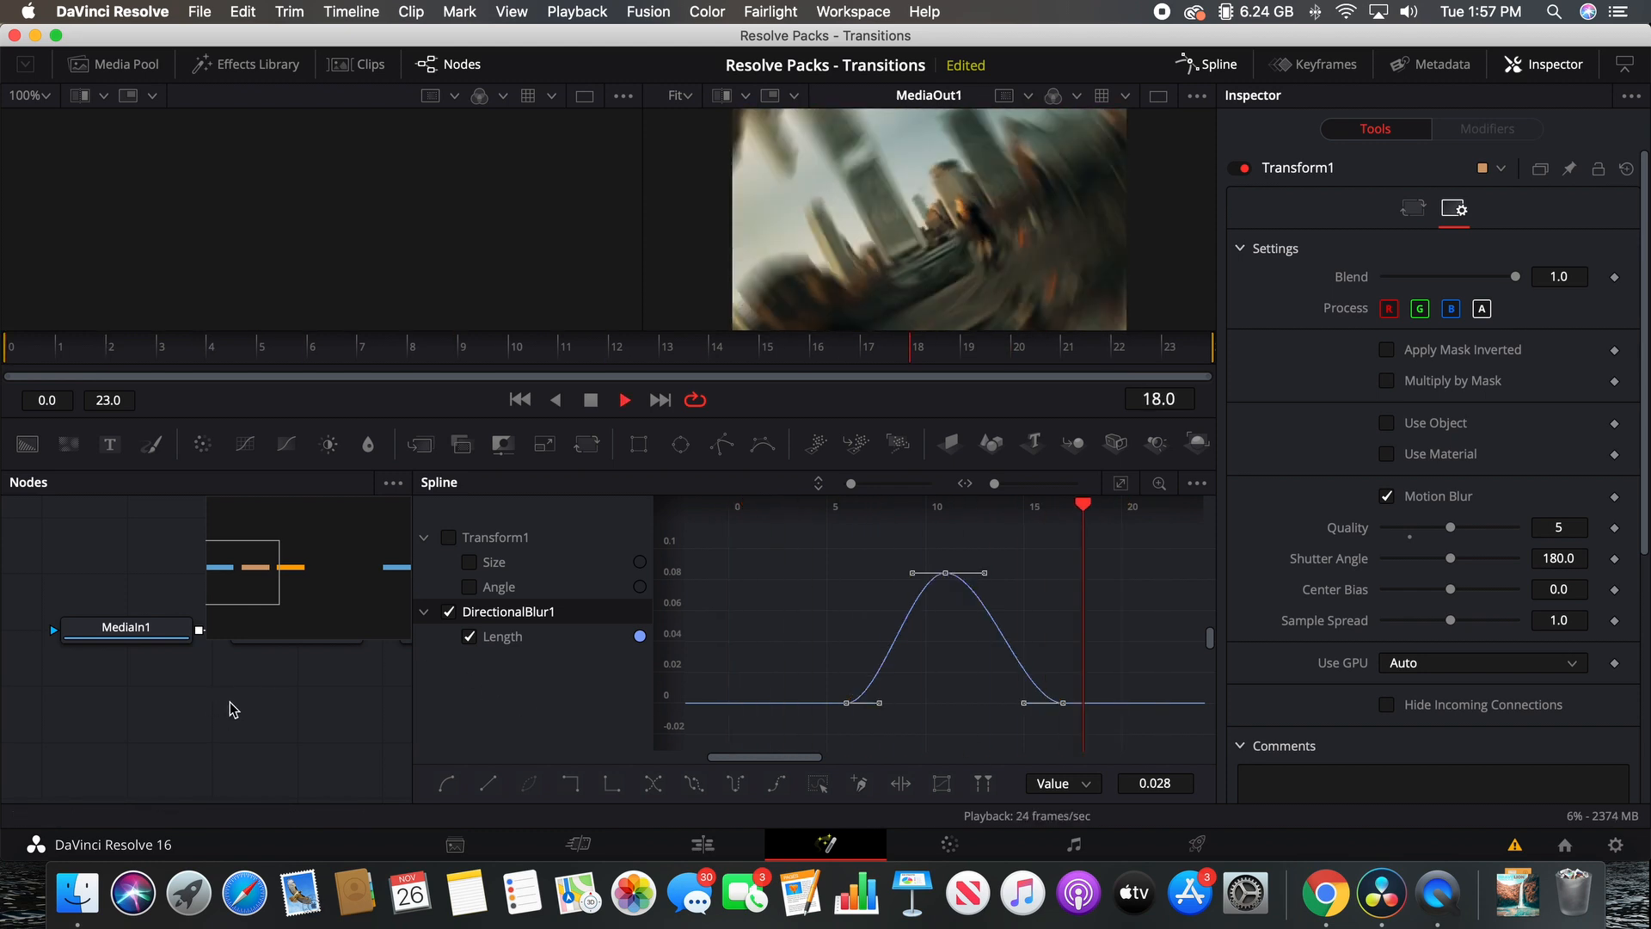
Step: Return to the Edit page and play and scrub across the adjustment clip to review the transition over the cut
{"action": "left_click", "coordinate": [705, 845]}
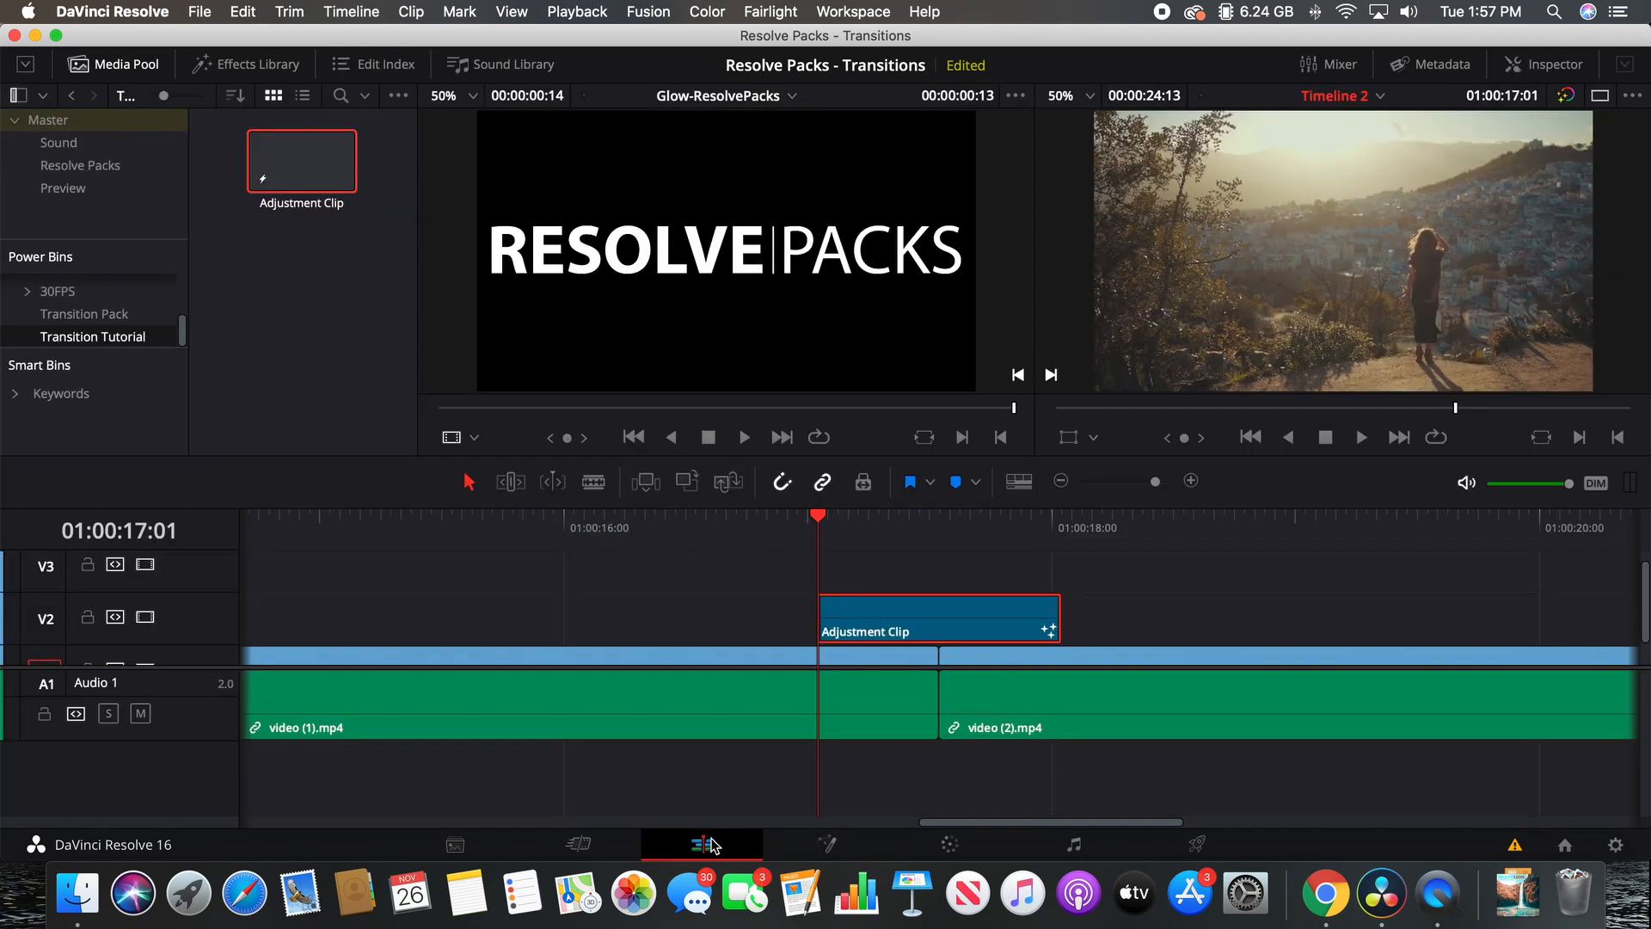
{"action": "left_click", "coordinate": [766, 524]}
{"action": "key", "text": "space"}
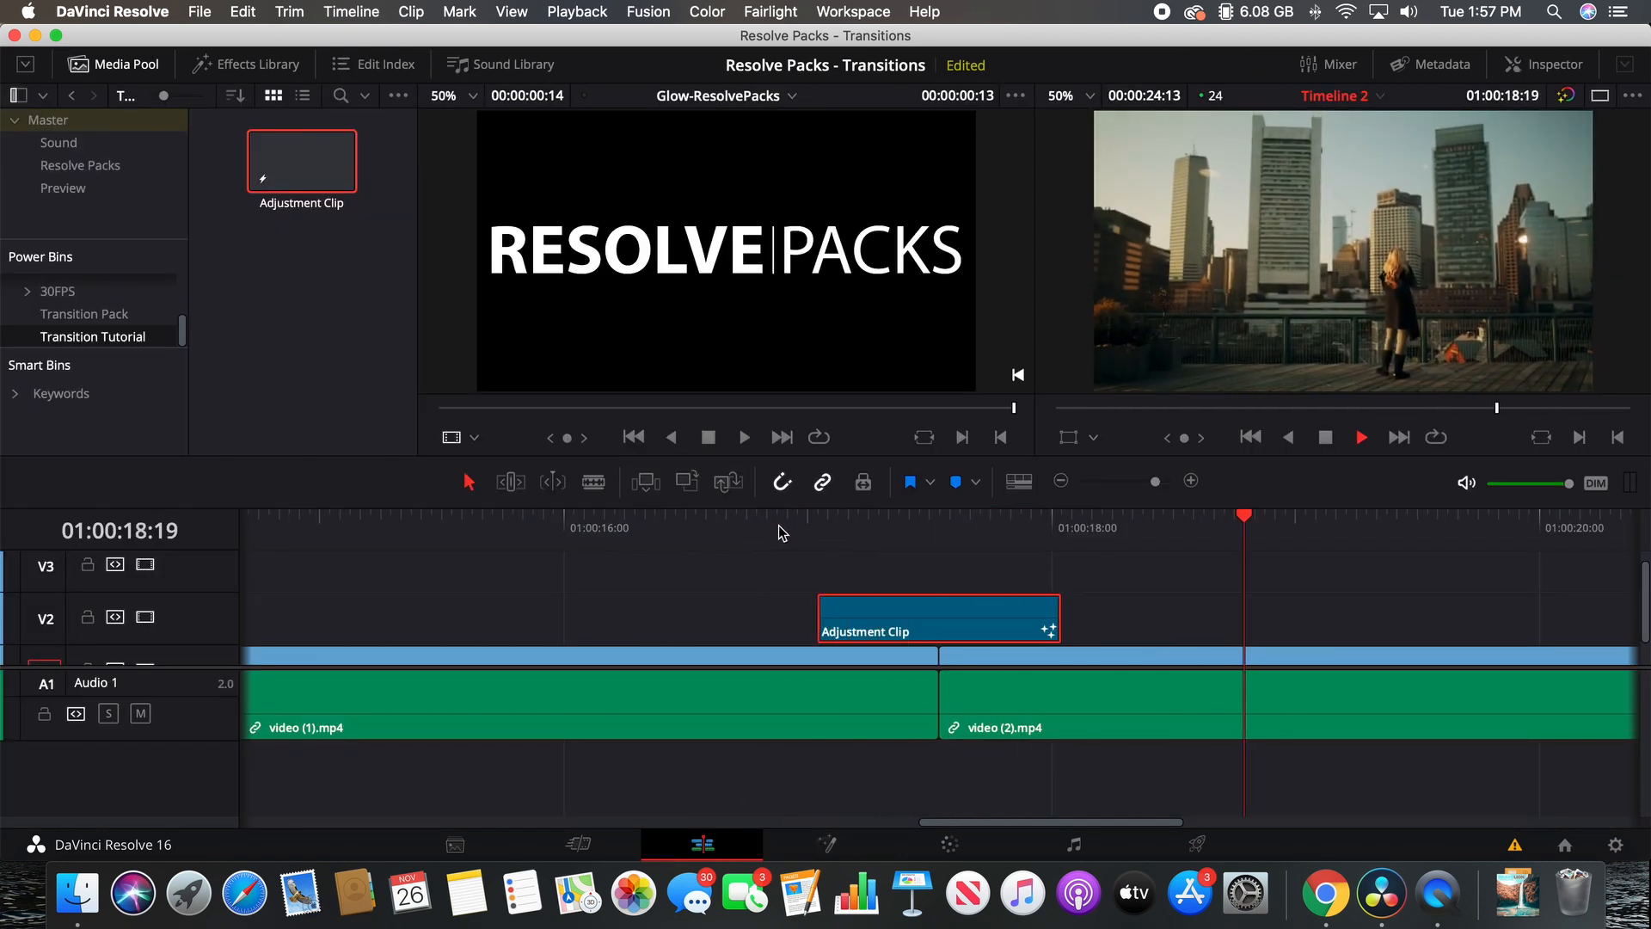
{"action": "left_click", "coordinate": [747, 525]}
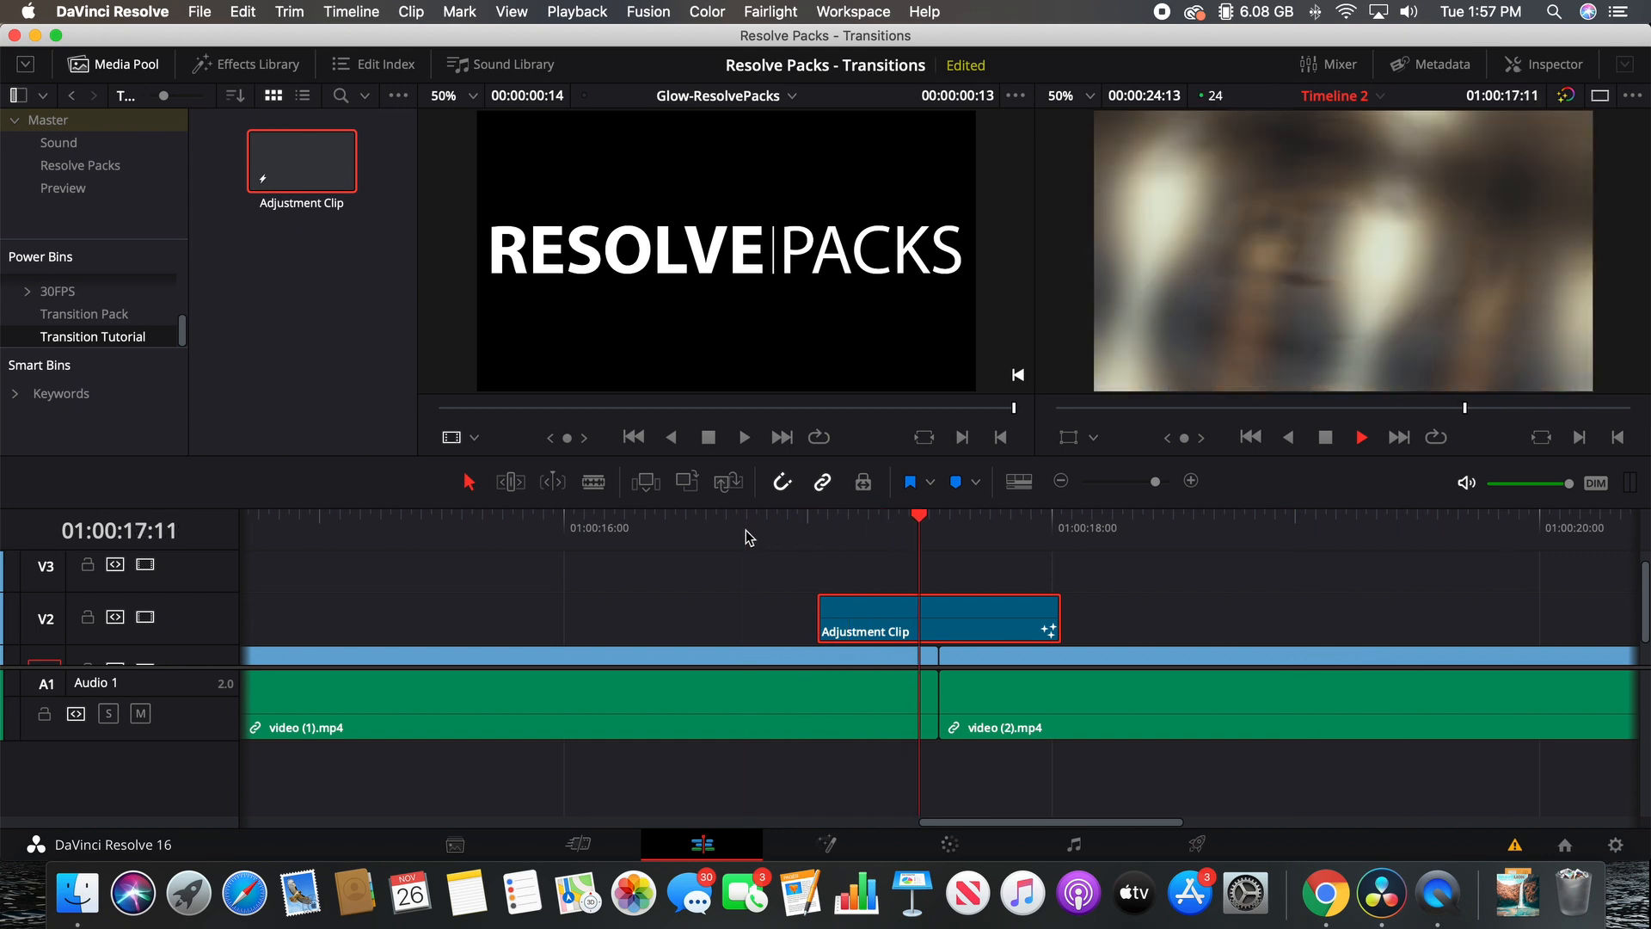
{"action": "left_click", "coordinate": [941, 537]}
{"action": "left_click", "coordinate": [821, 538]}
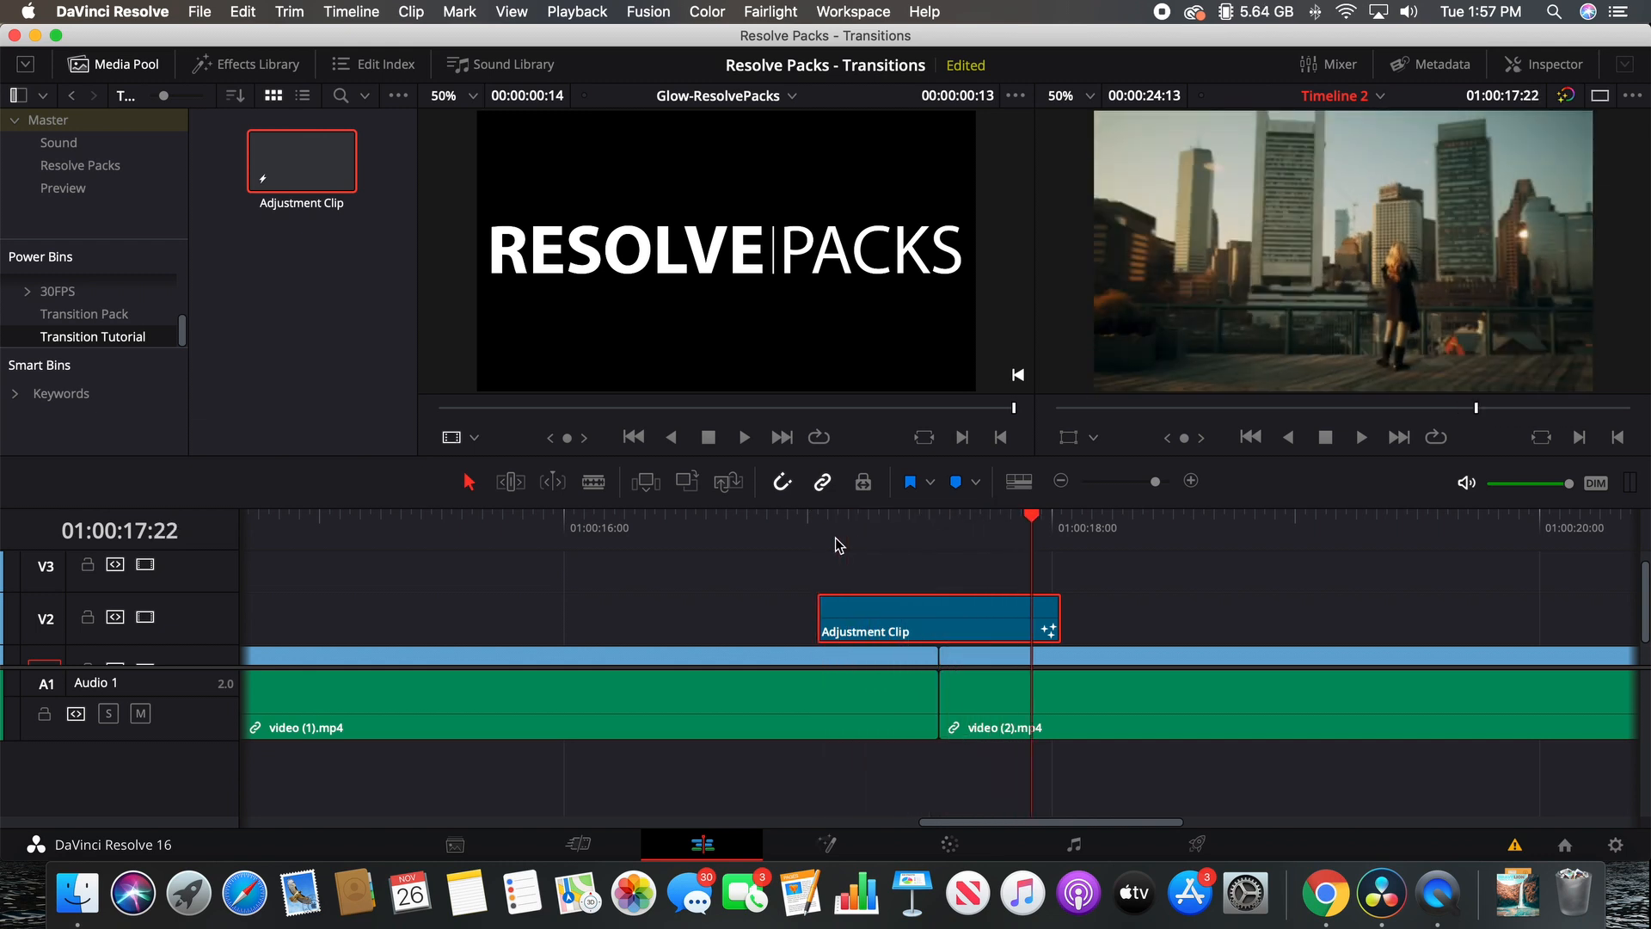
{"action": "key", "text": "j"}
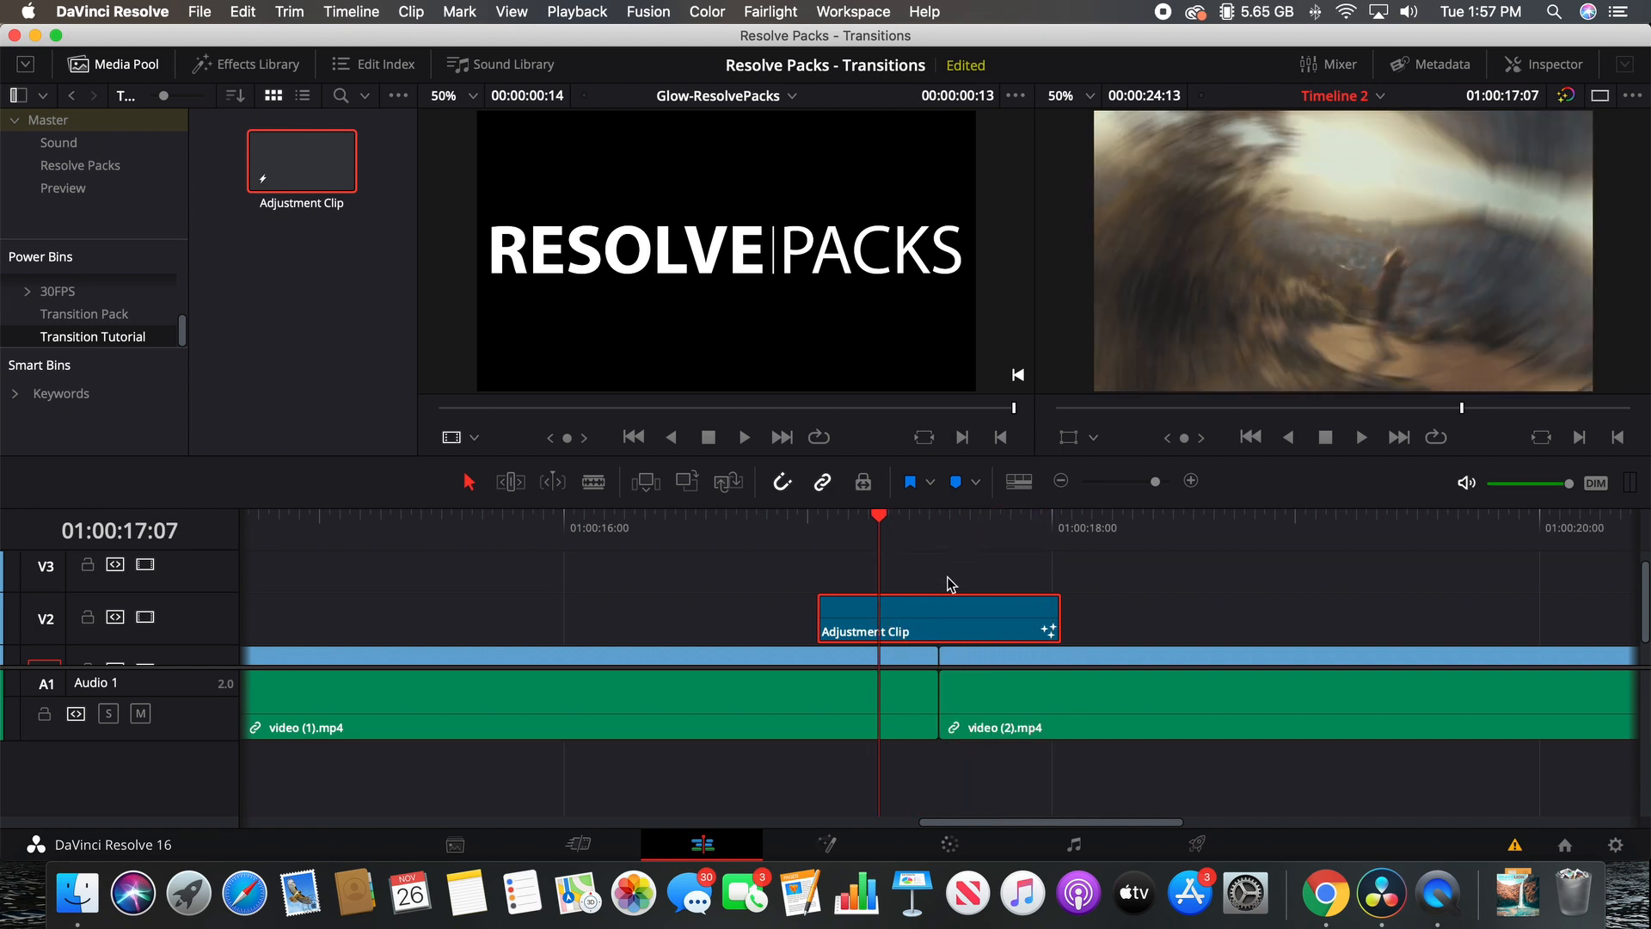
{"action": "left_click", "coordinate": [969, 554]}
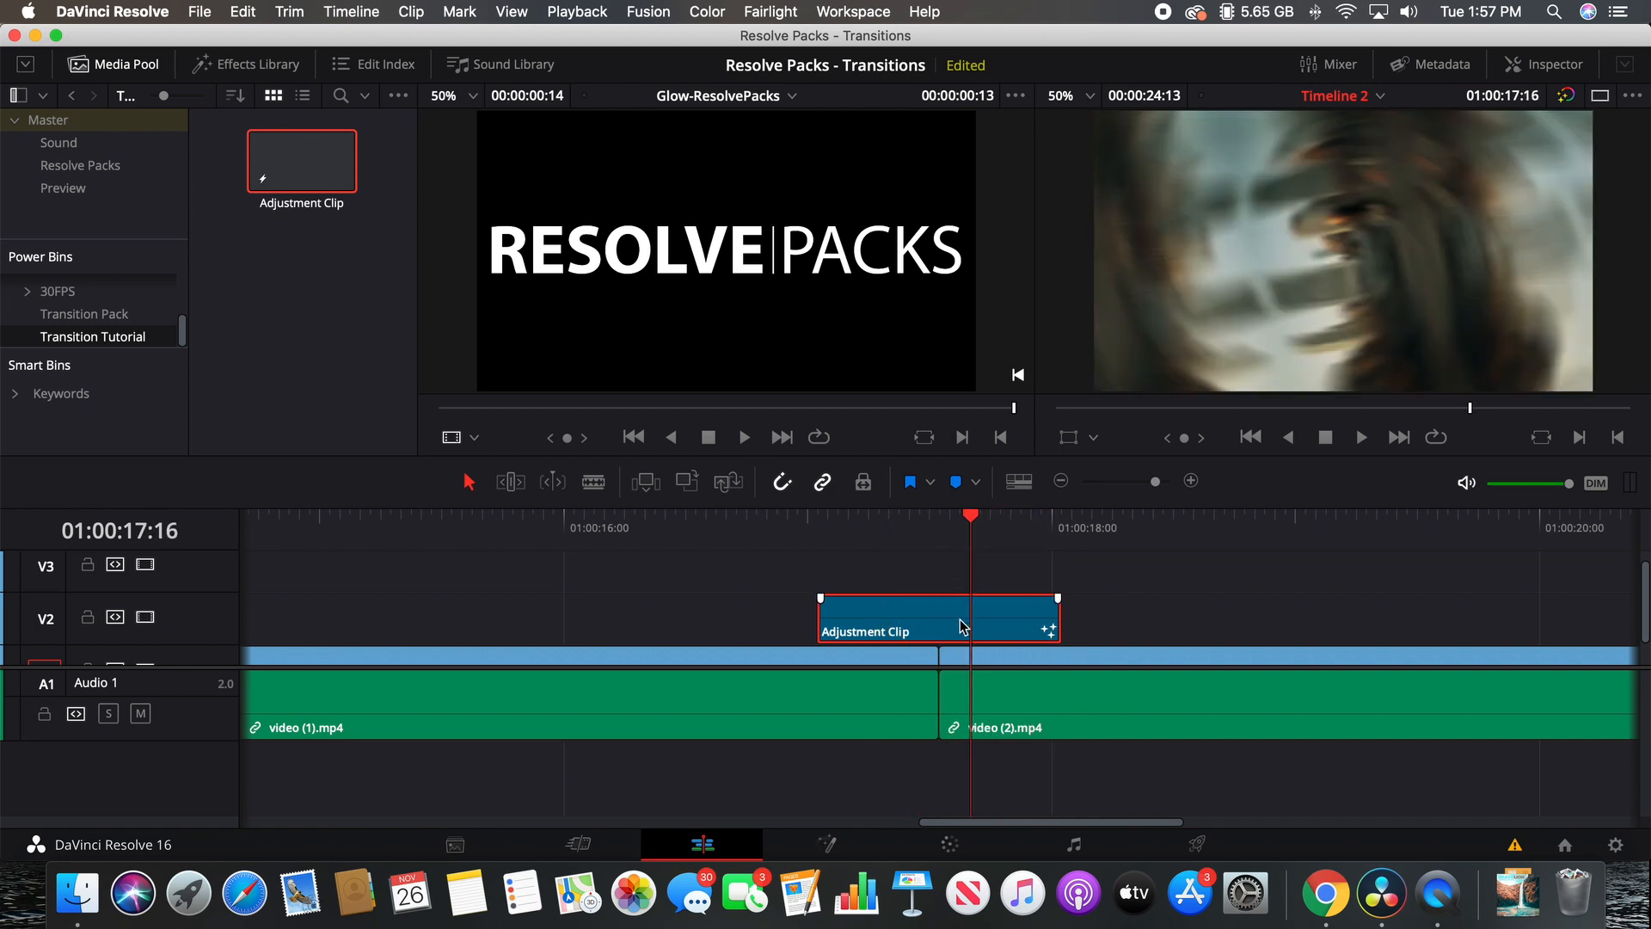
Step: Name the adjustment clip Smooth Zoom and store it in the Transition Tutorial power bin
{"action": "left_click", "coordinate": [1560, 65]}
{"action": "left_click", "coordinate": [1443, 170]}
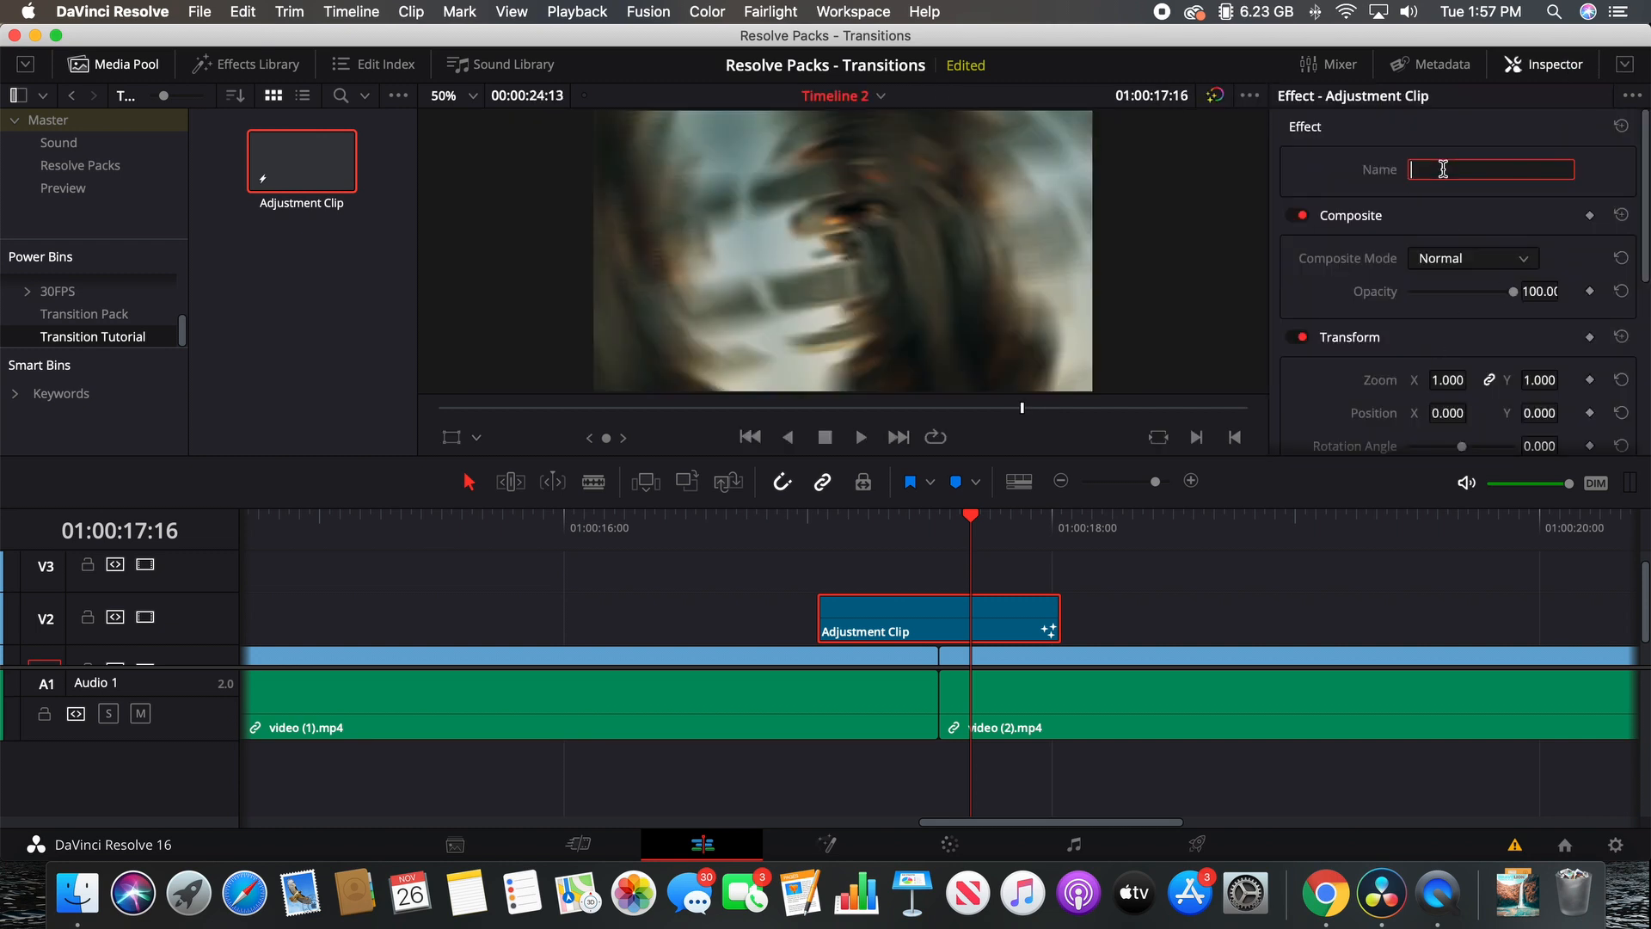
{"action": "type", "text": "Smooth Zoom"}
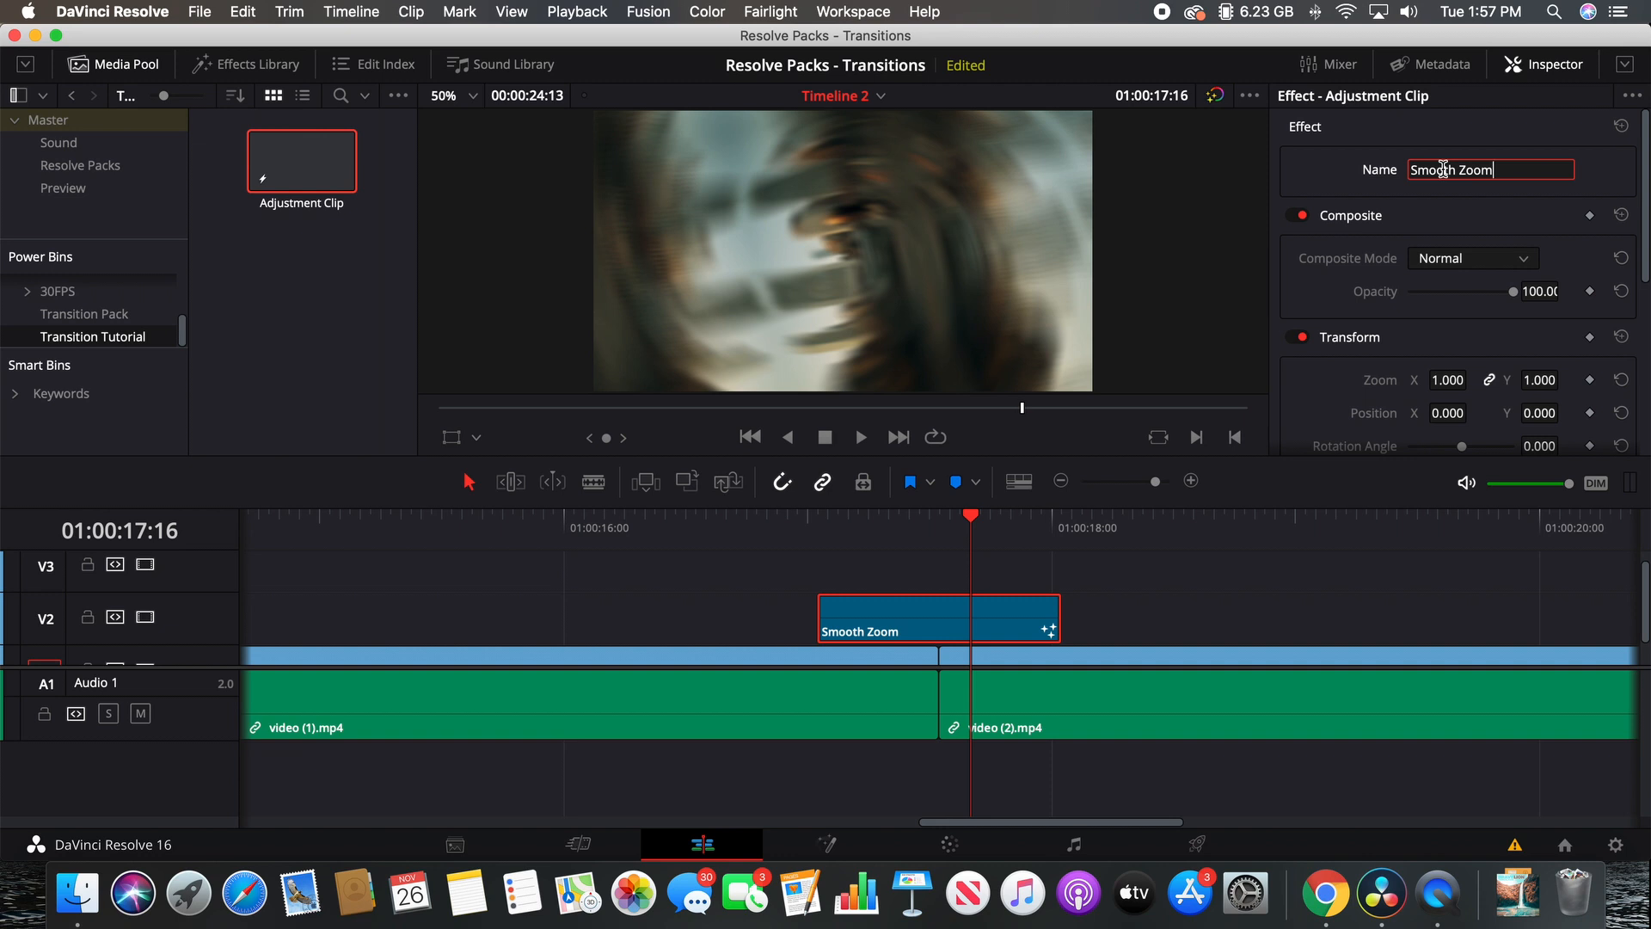
{"action": "left_click_drag", "start_coordinate": [863, 601], "coordinate": [272, 284]}
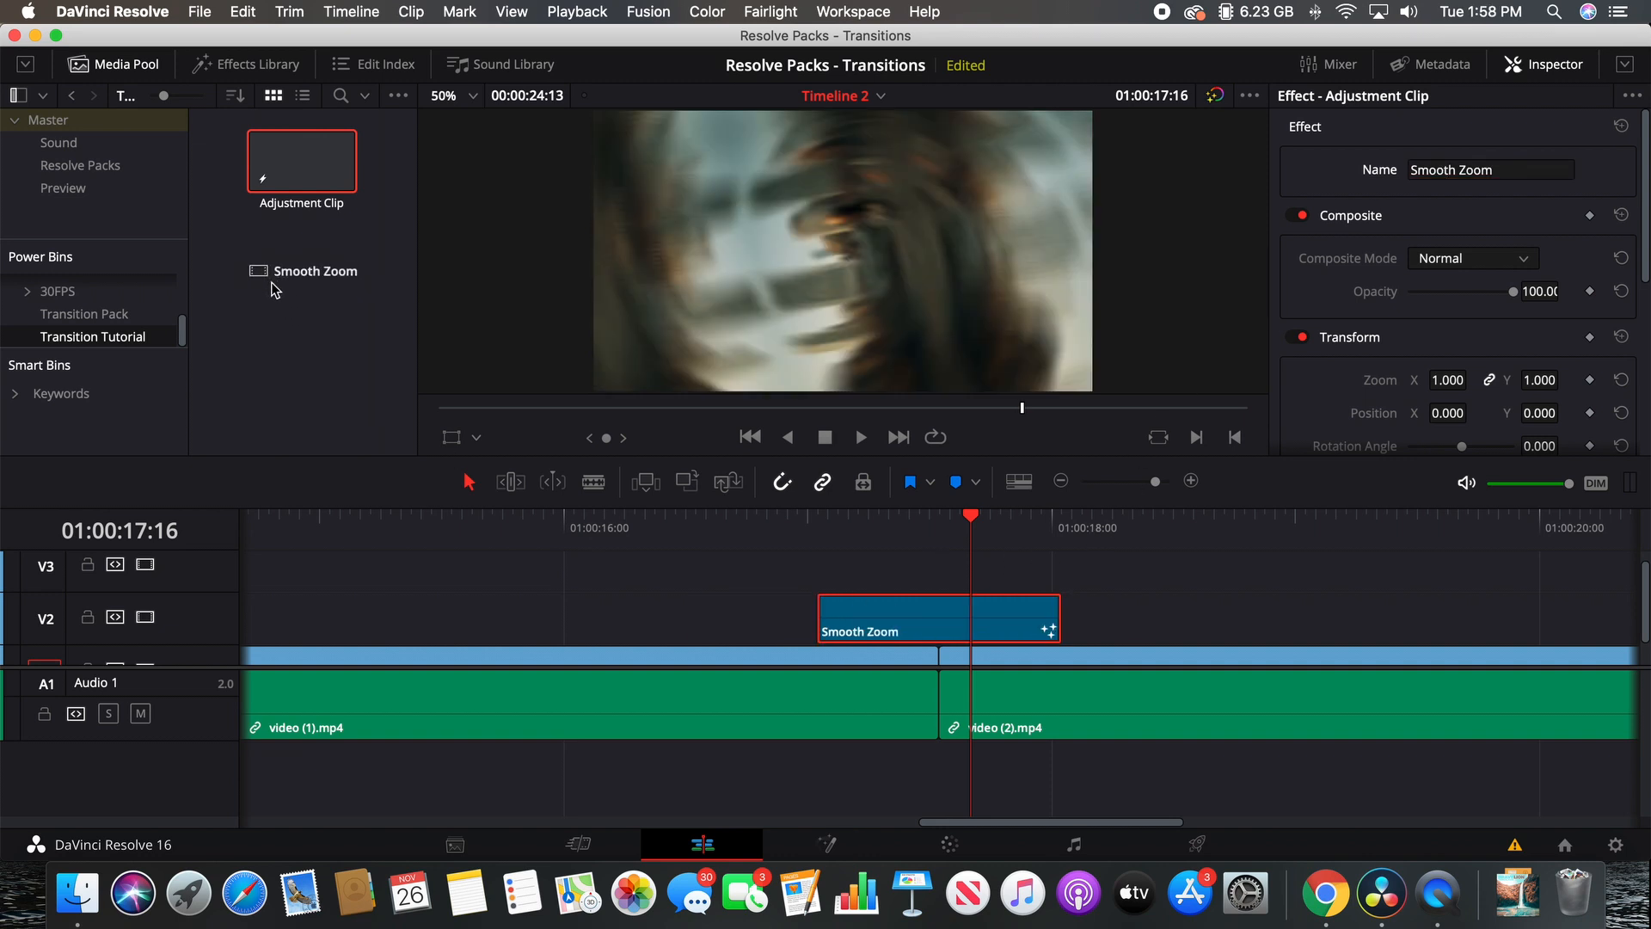
Step: Create a new project under the default name Untitled Project 4 without saving changes to the current project
{"action": "left_click", "coordinate": [215, 14]}
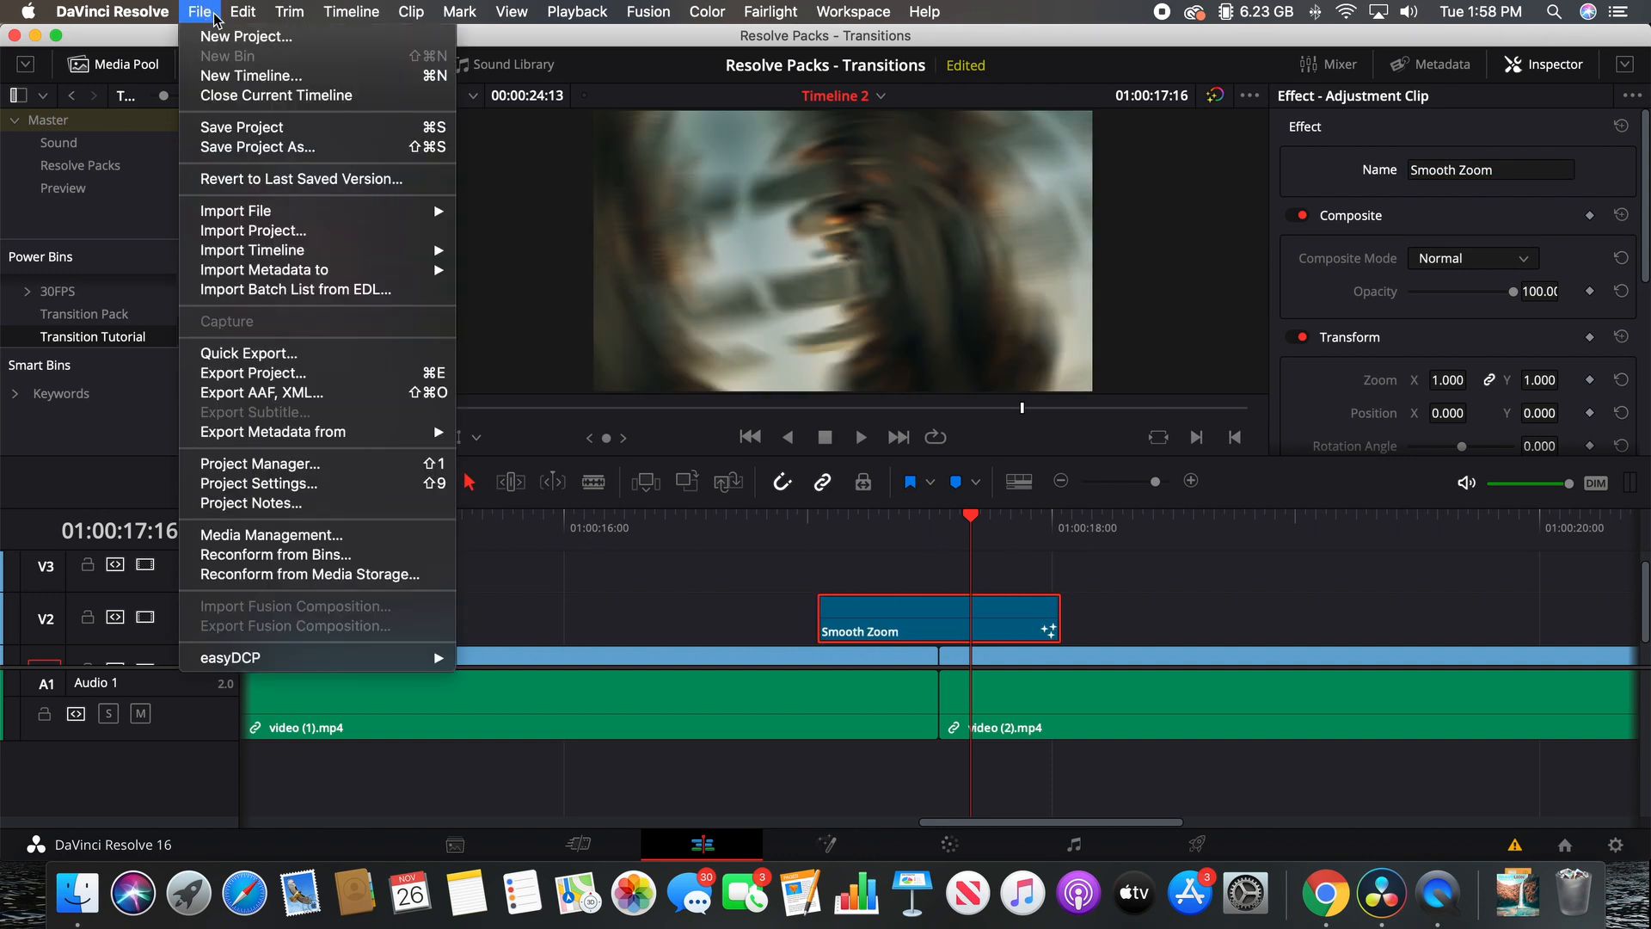
{"action": "left_click", "coordinate": [226, 36]}
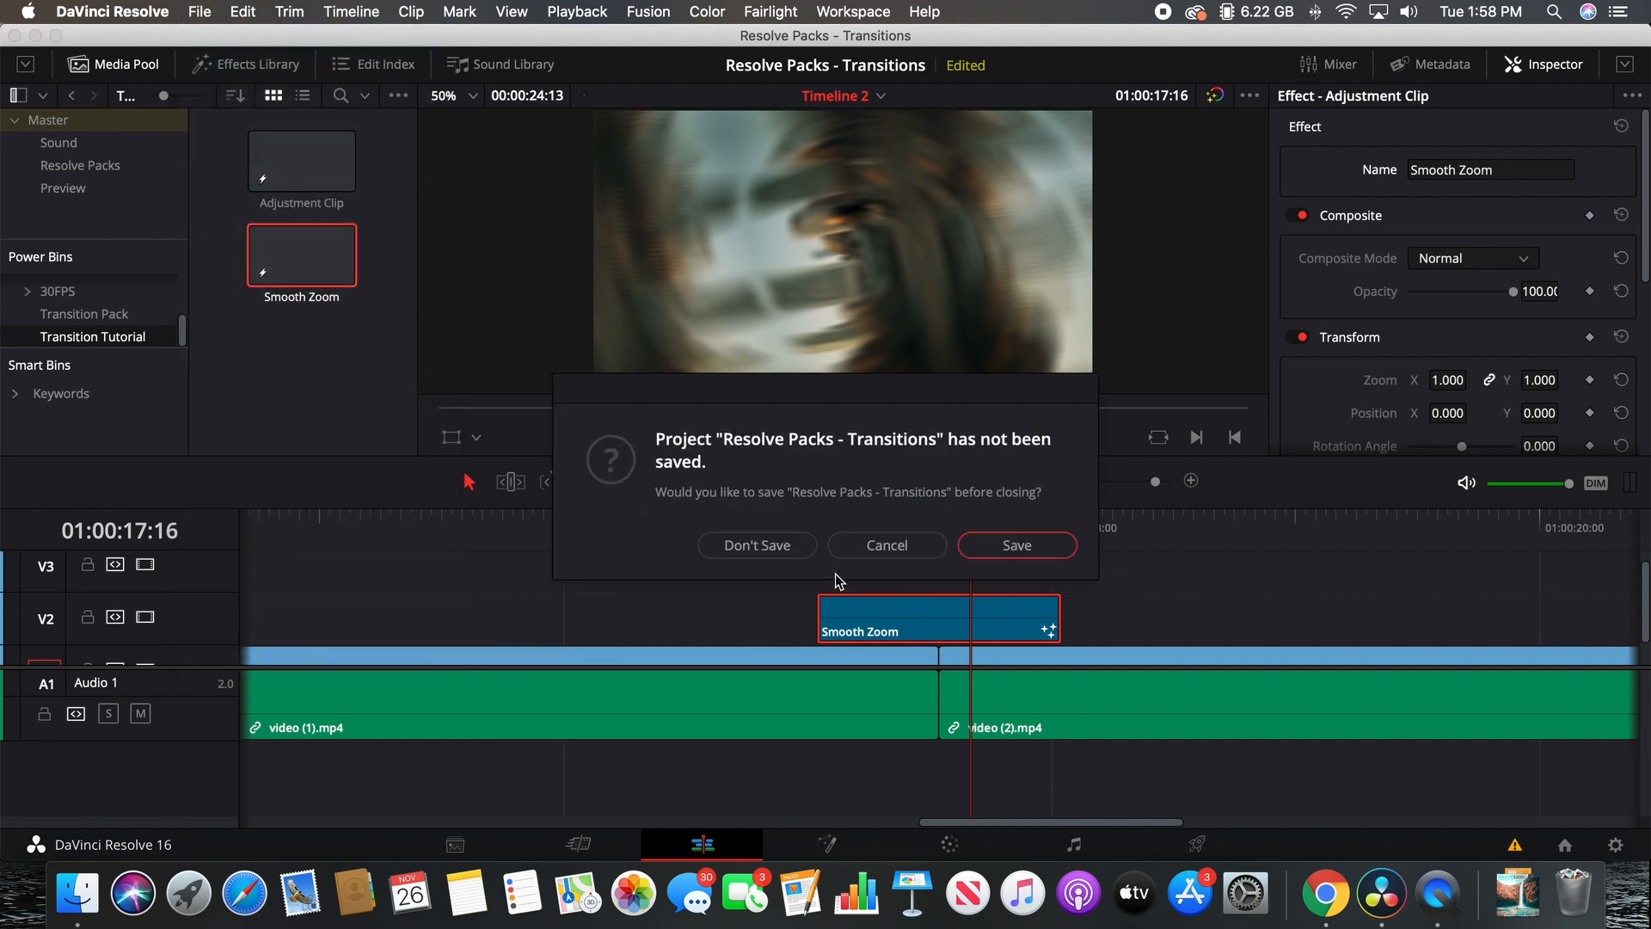
{"action": "left_click", "coordinate": [774, 545]}
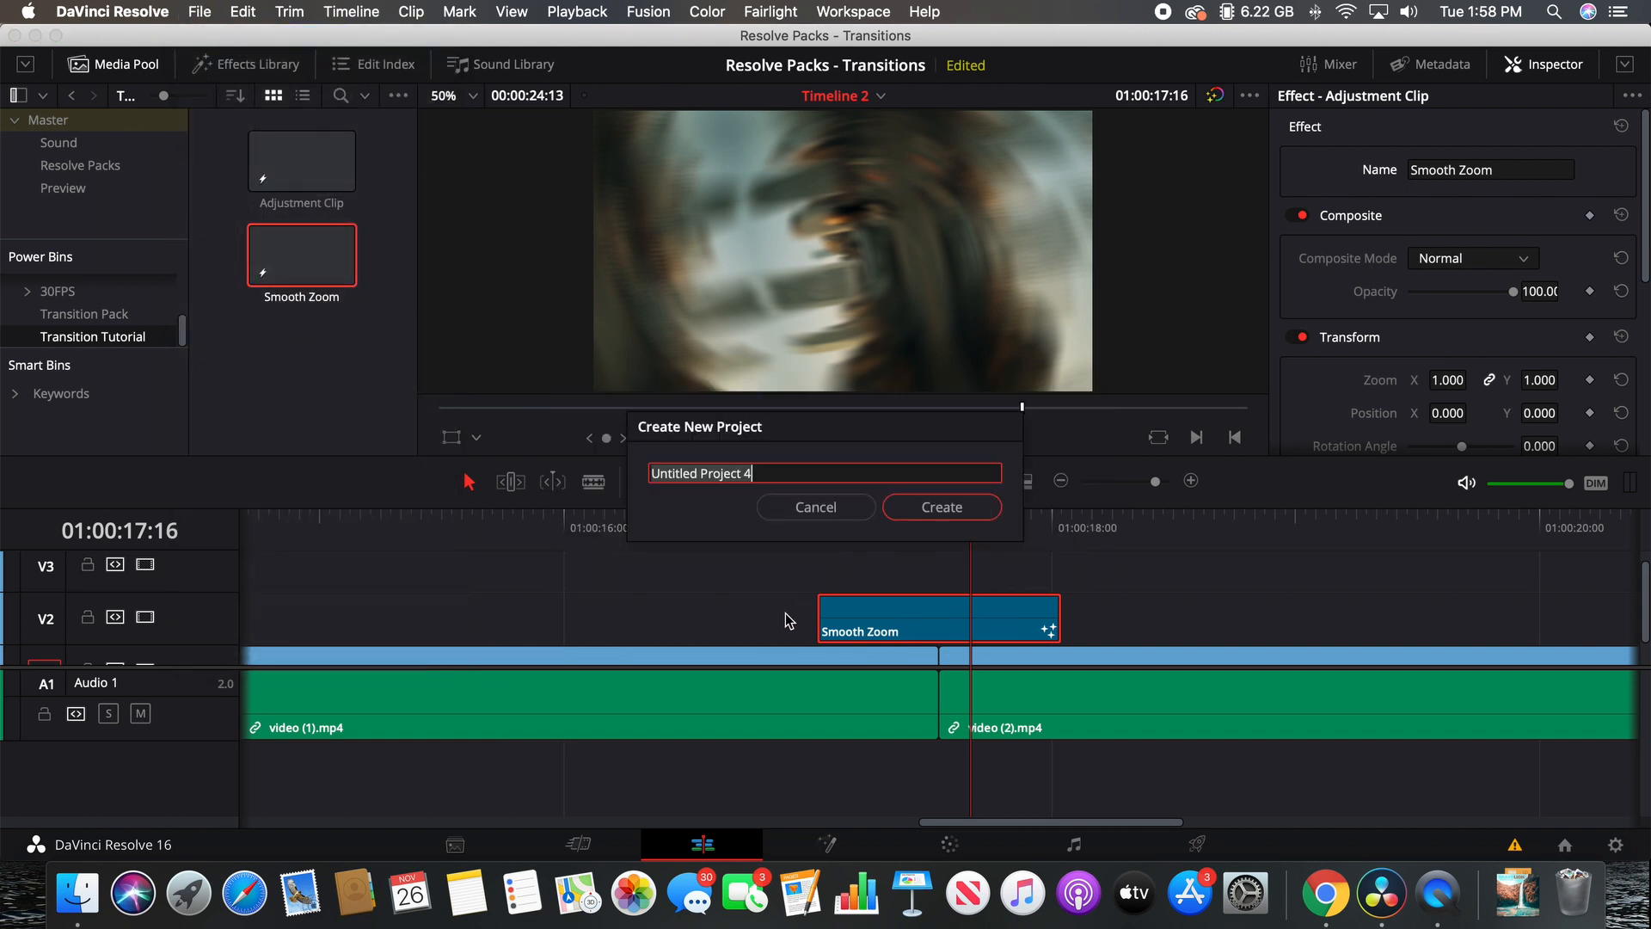
{"action": "left_click", "coordinate": [939, 505]}
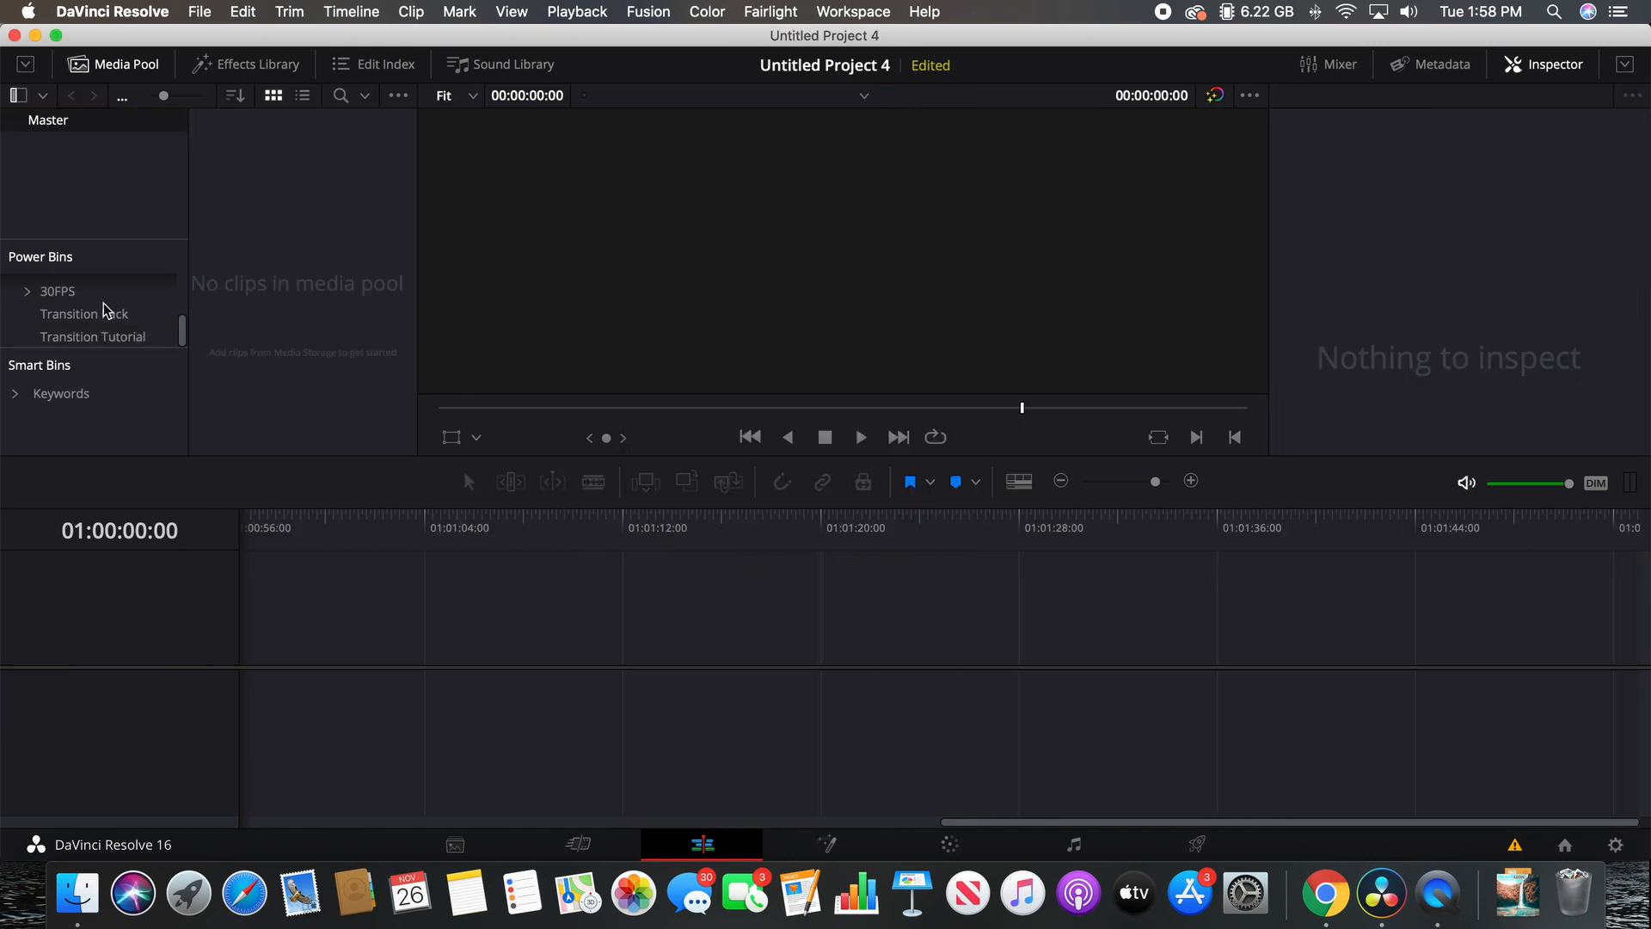
Step: Place Smooth Zoom from the Transition Tutorial power bin on the empty timeline and play over it
{"action": "left_click", "coordinate": [135, 337]}
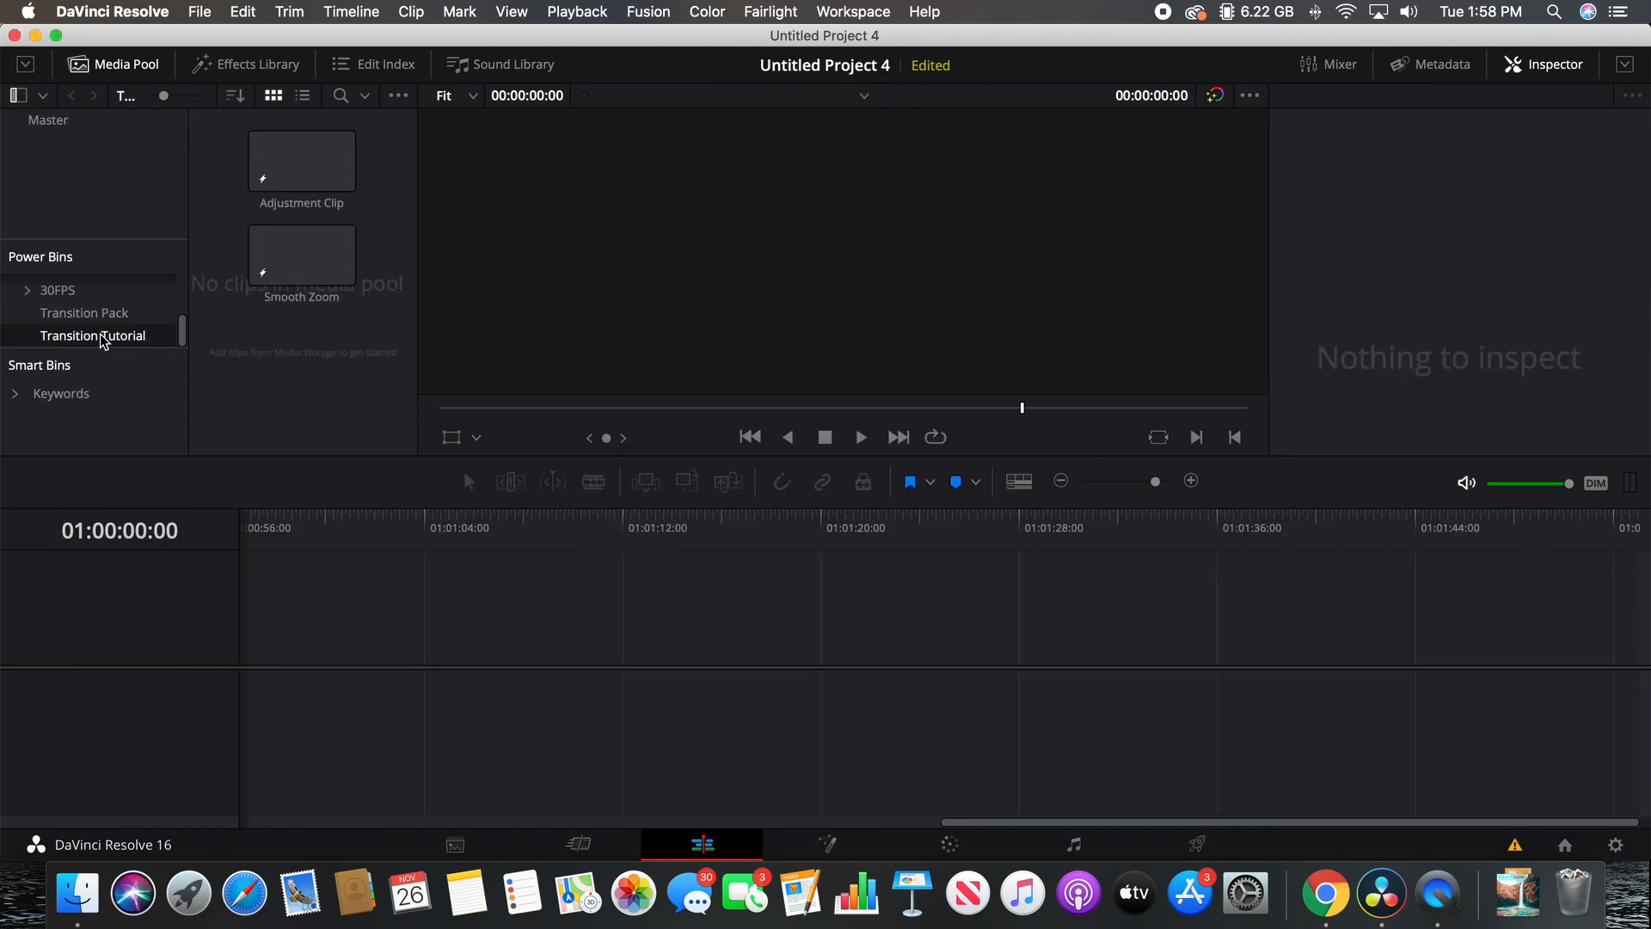
{"action": "left_click_drag", "start_coordinate": [309, 254], "coordinate": [693, 644]}
{"action": "left_click", "coordinate": [690, 526]}
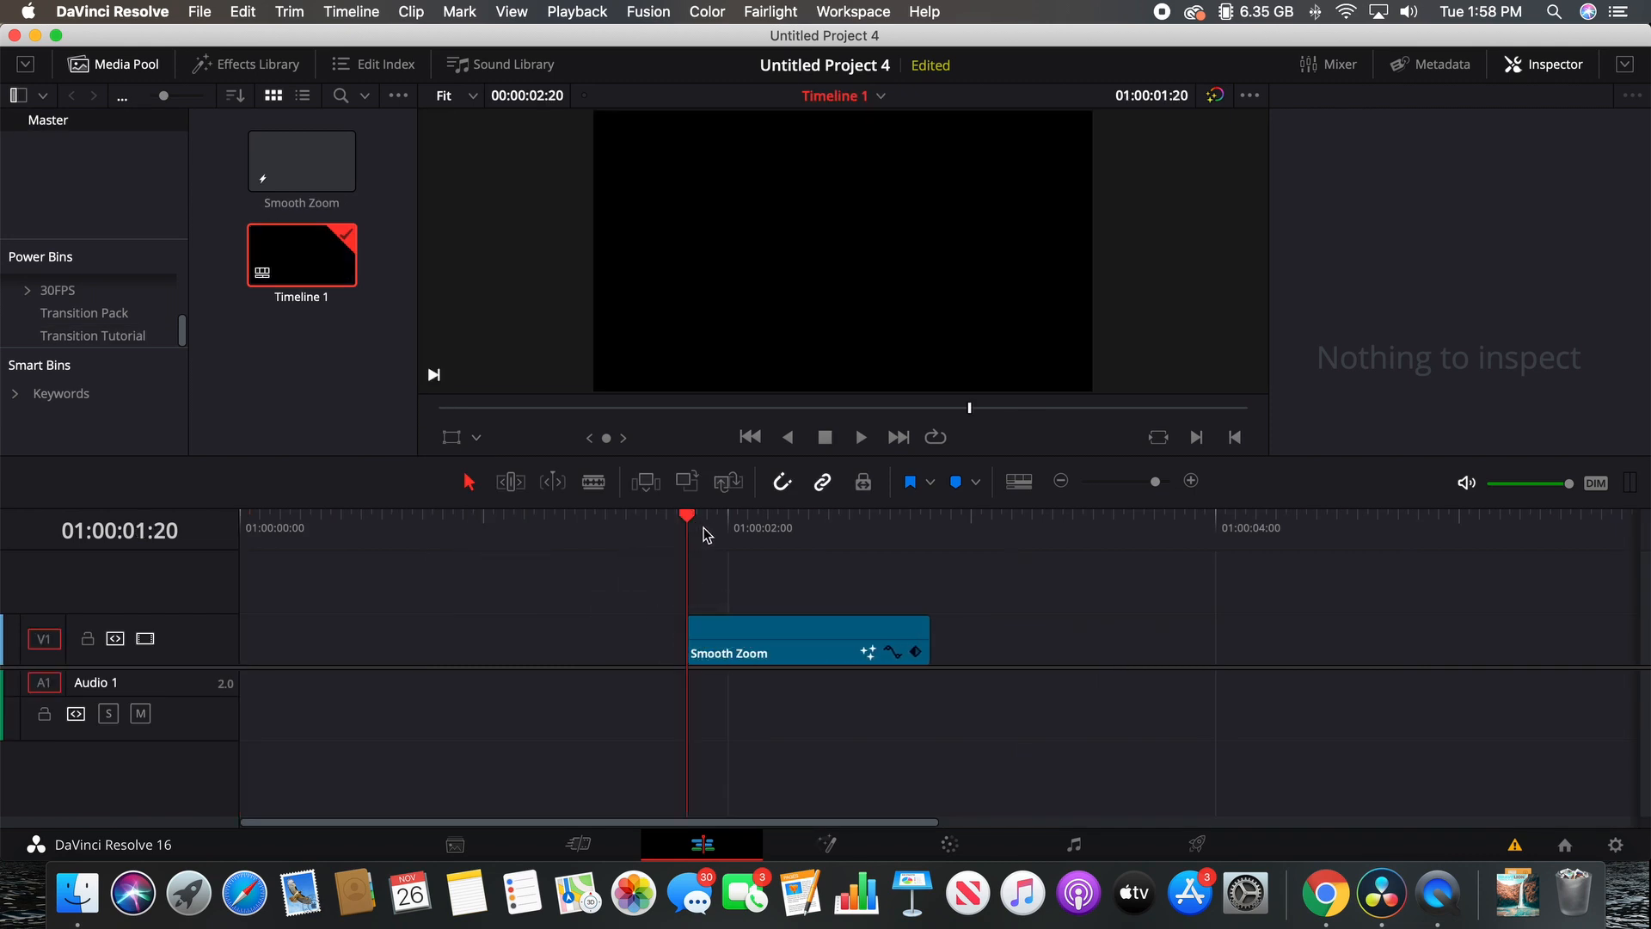
{"action": "key", "text": "space"}
{"action": "key", "text": "space"}
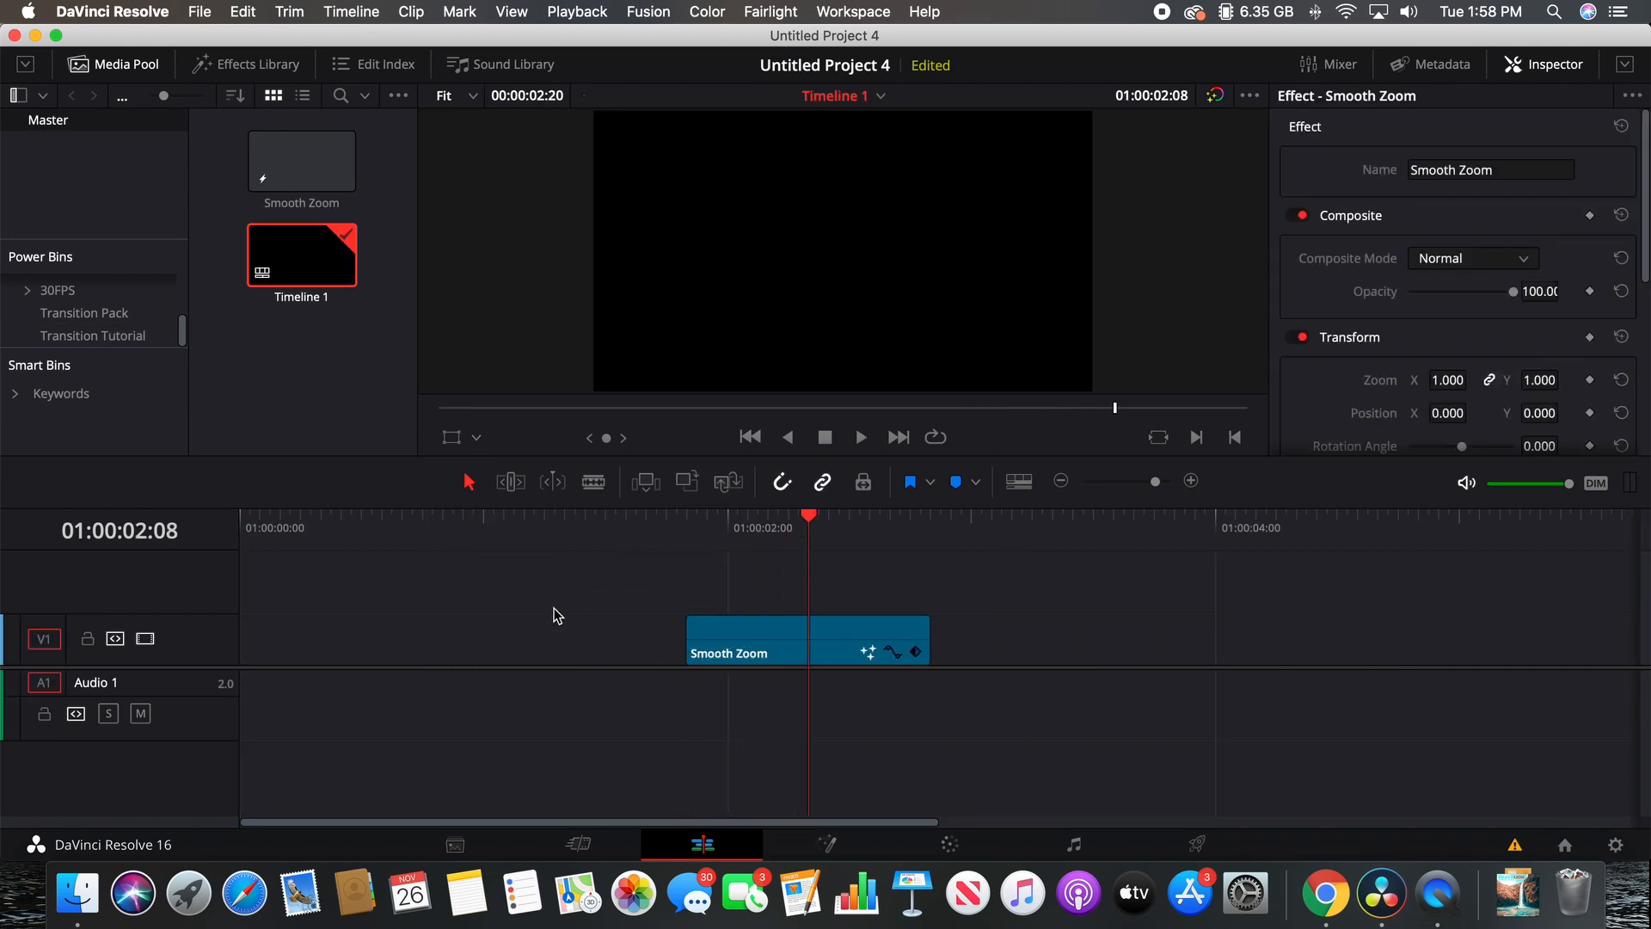
{"action": "left_click", "coordinate": [656, 600]}
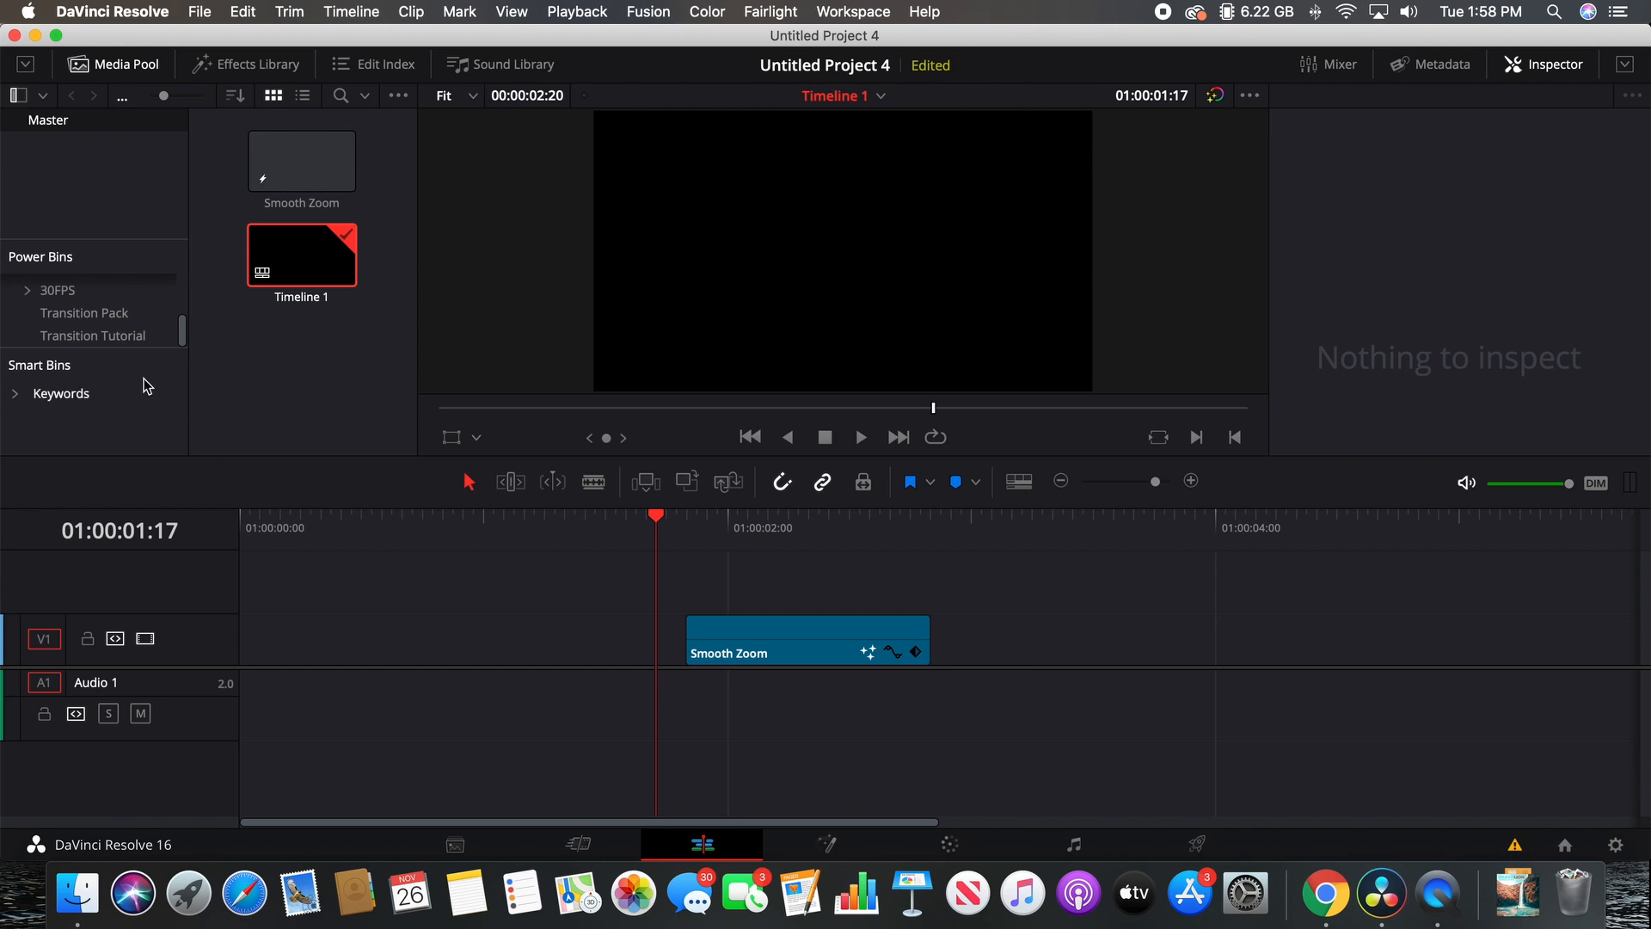
Step: Browse the Transition Pack and Bin 1 power bins and look through the stored transition presets
{"action": "left_click", "coordinate": [108, 313]}
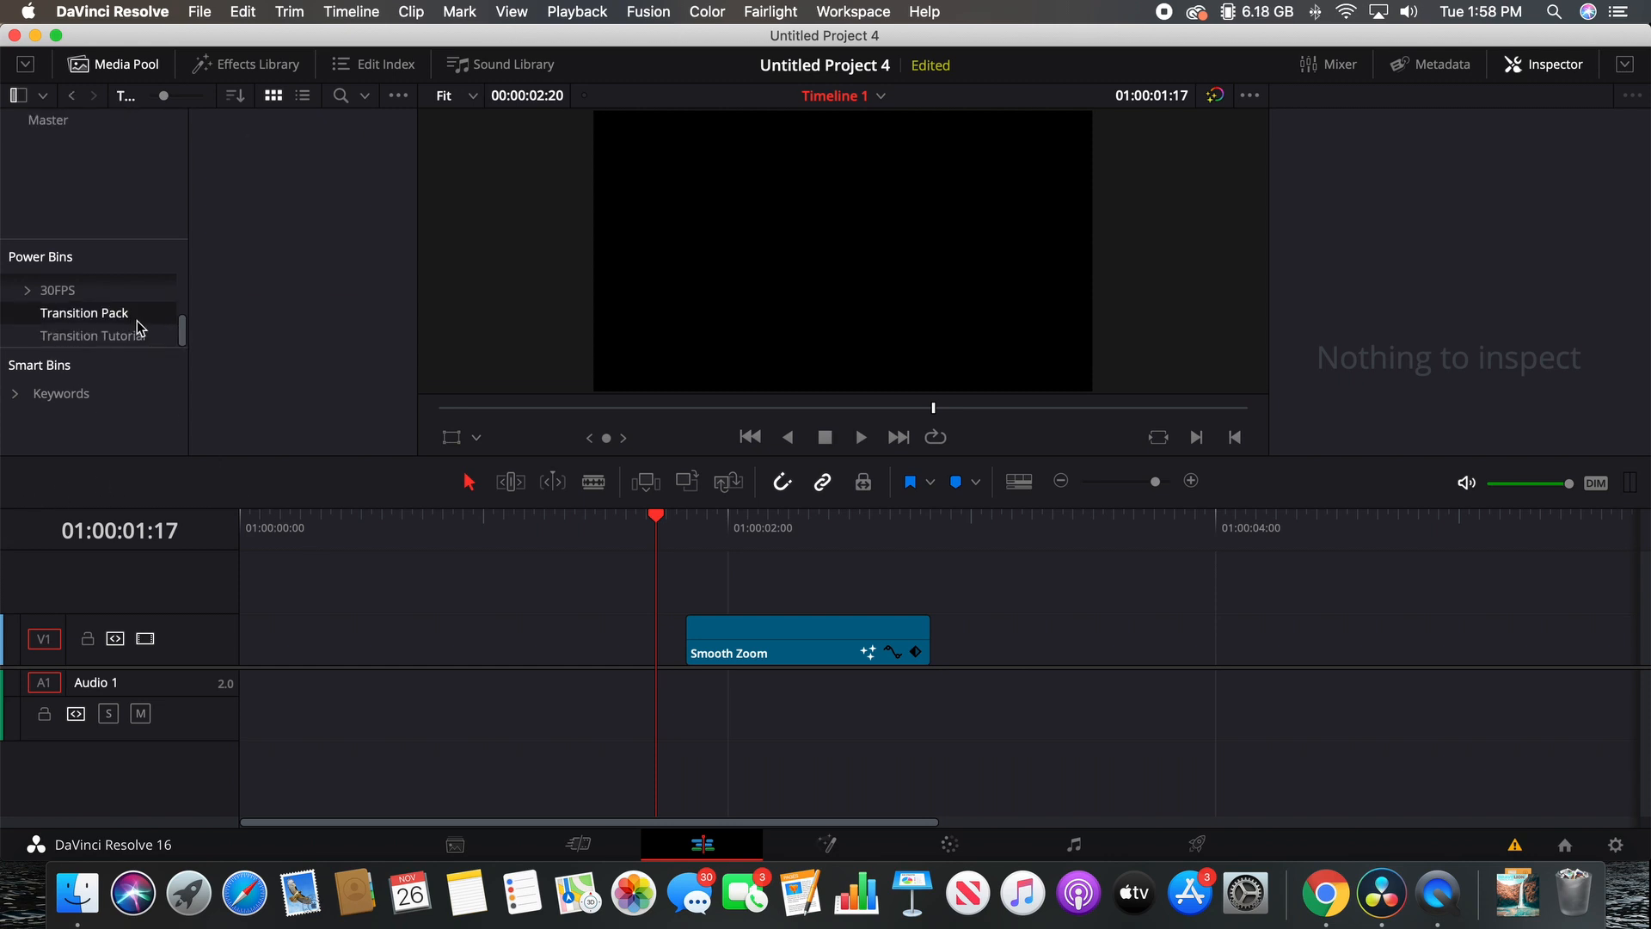
{"action": "scroll", "coordinate": [101, 322], "scroll_direction": "up", "scroll_amount": 4}
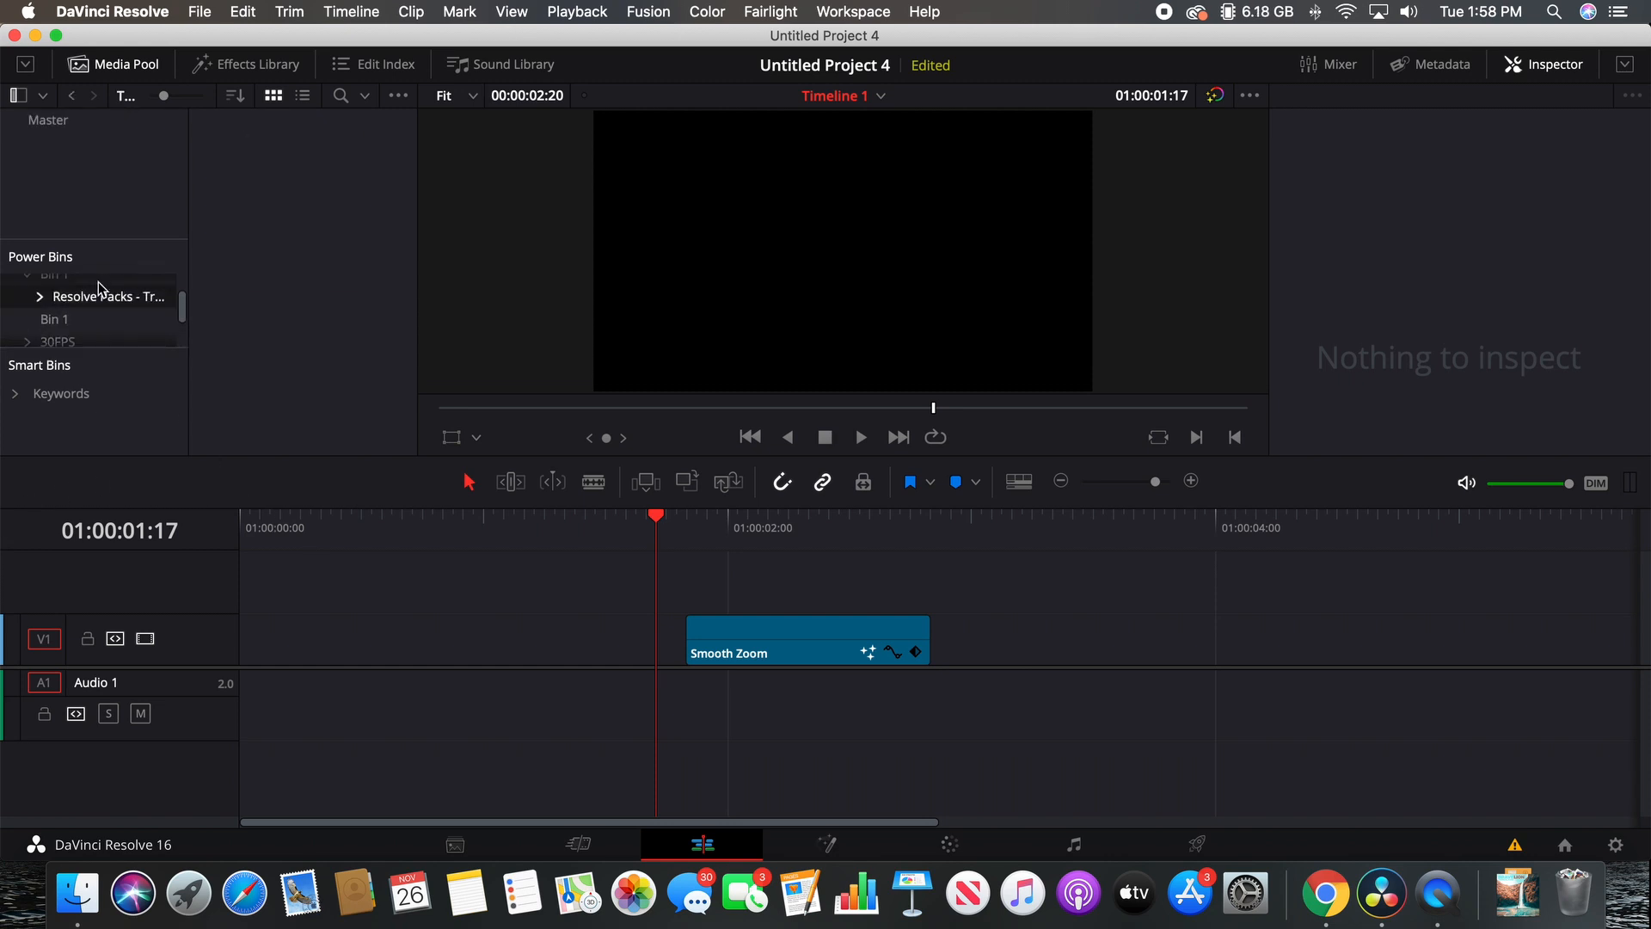
{"action": "left_click", "coordinate": [96, 294]}
{"action": "scroll", "coordinate": [379, 342], "scroll_direction": "down", "scroll_amount": 1}
{"action": "scroll", "coordinate": [379, 342], "scroll_direction": "down", "scroll_amount": 5}
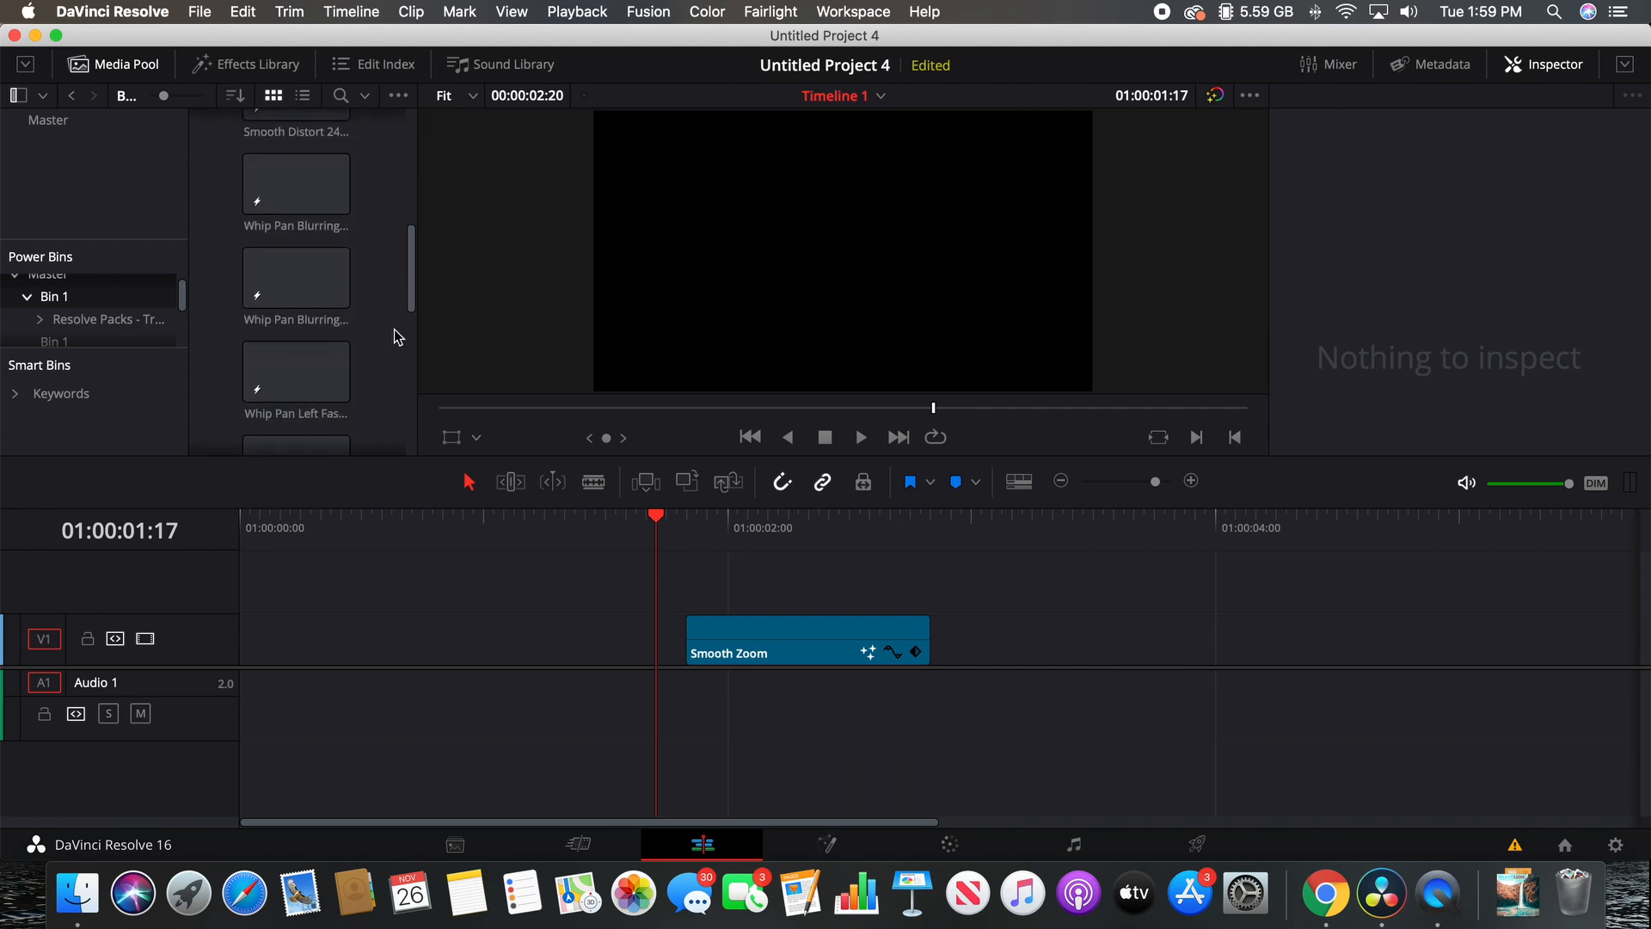
{"action": "scroll", "coordinate": [355, 234], "scroll_direction": "down", "scroll_amount": 5}
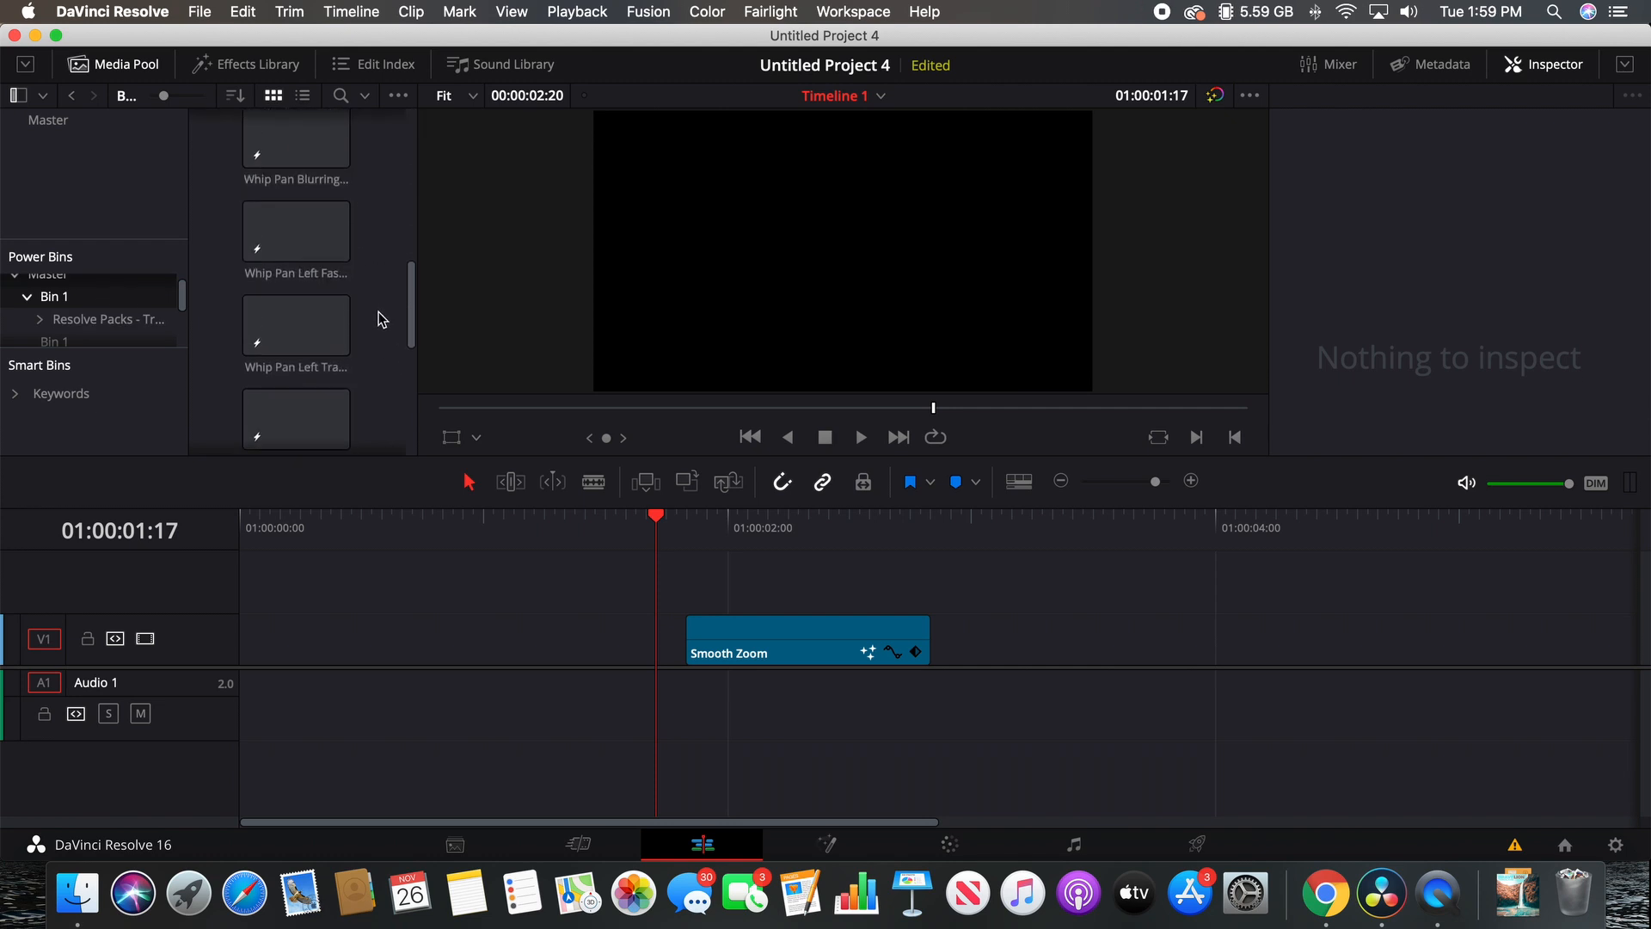
{"action": "scroll", "coordinate": [379, 317], "scroll_direction": "down", "scroll_amount": 3}
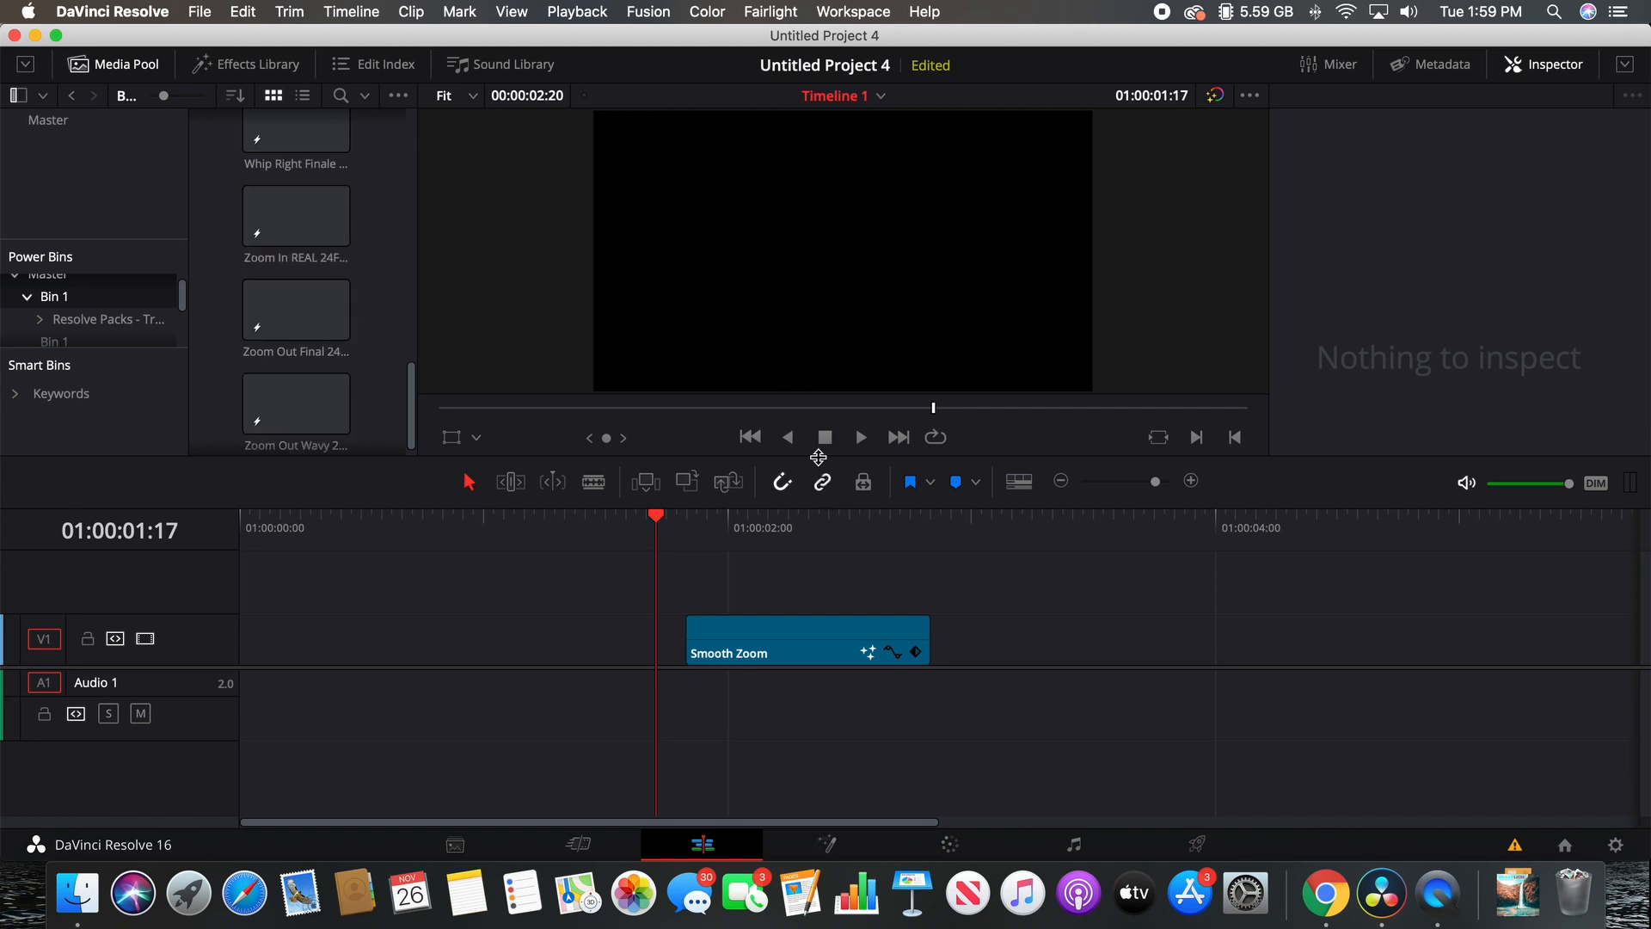
Step: Examine the Proxy Mode playback options, including Quarter Resolution, without changing the setting
{"action": "left_click", "coordinate": [590, 14]}
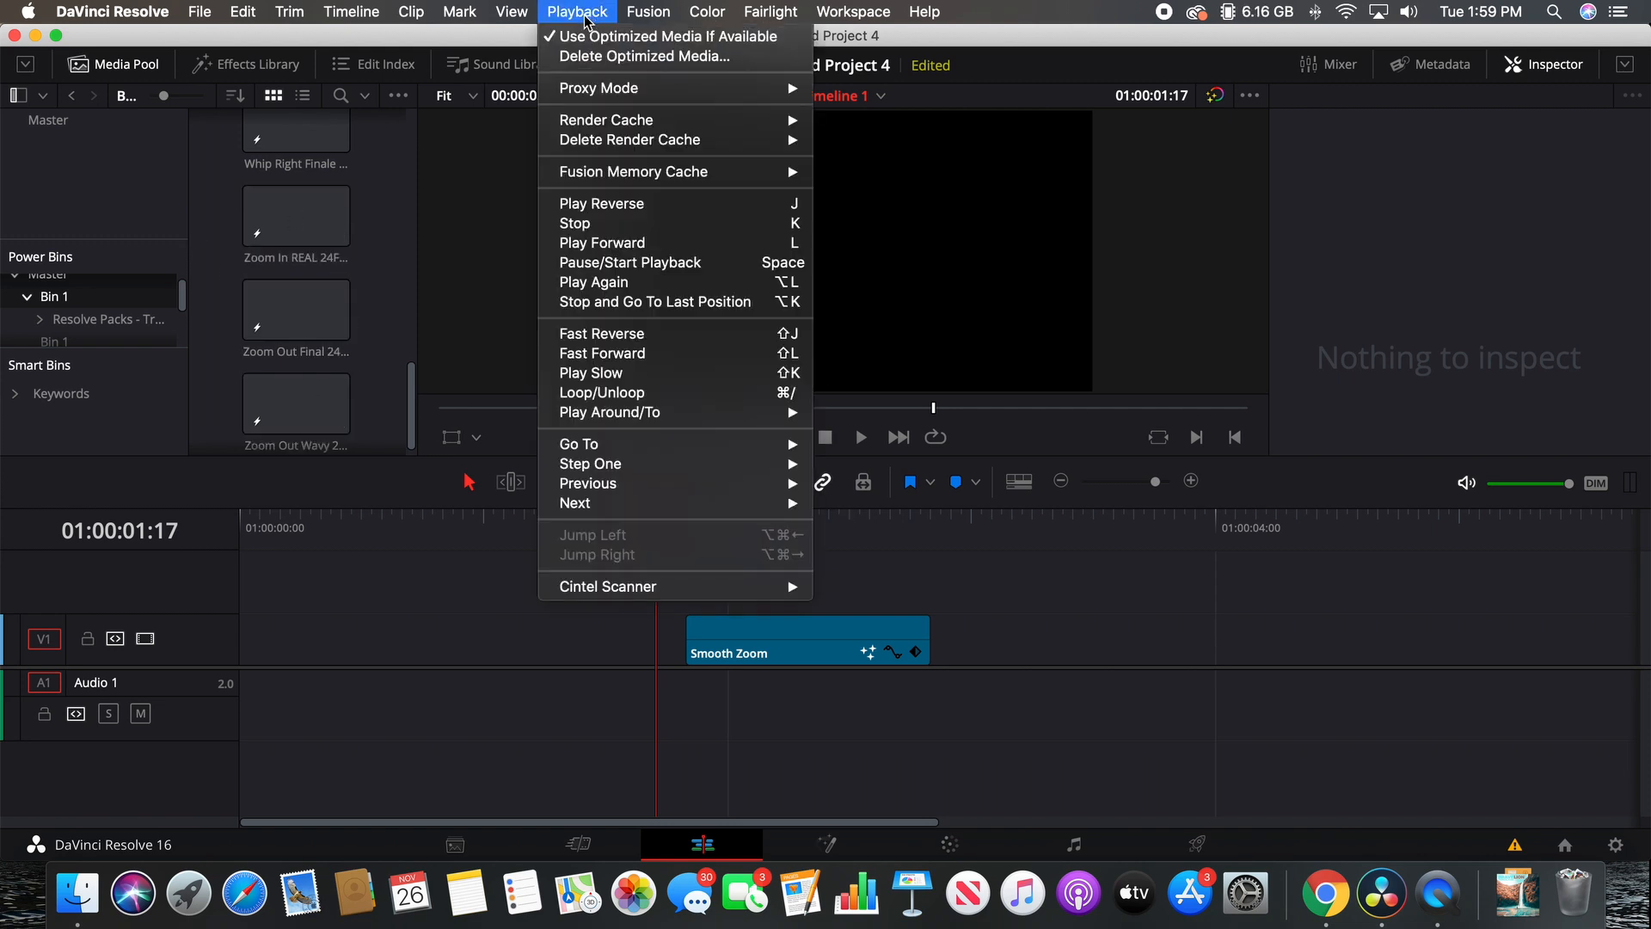
{"action": "mouse_move", "coordinate": [657, 92]}
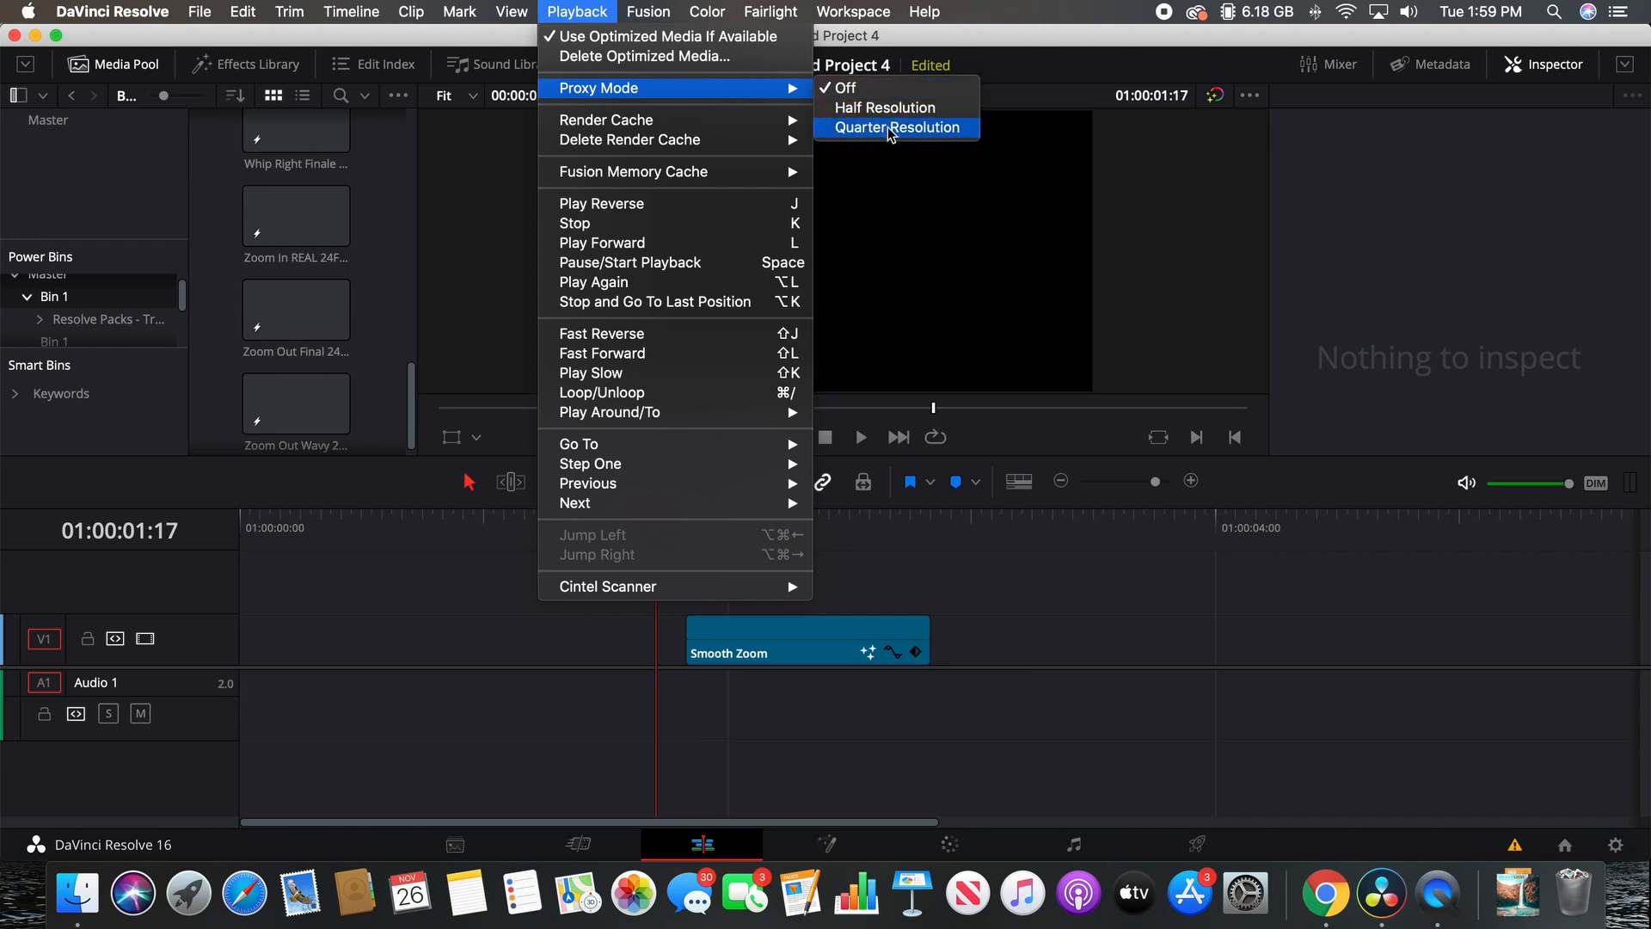
{"action": "left_click", "coordinate": [1107, 595]}
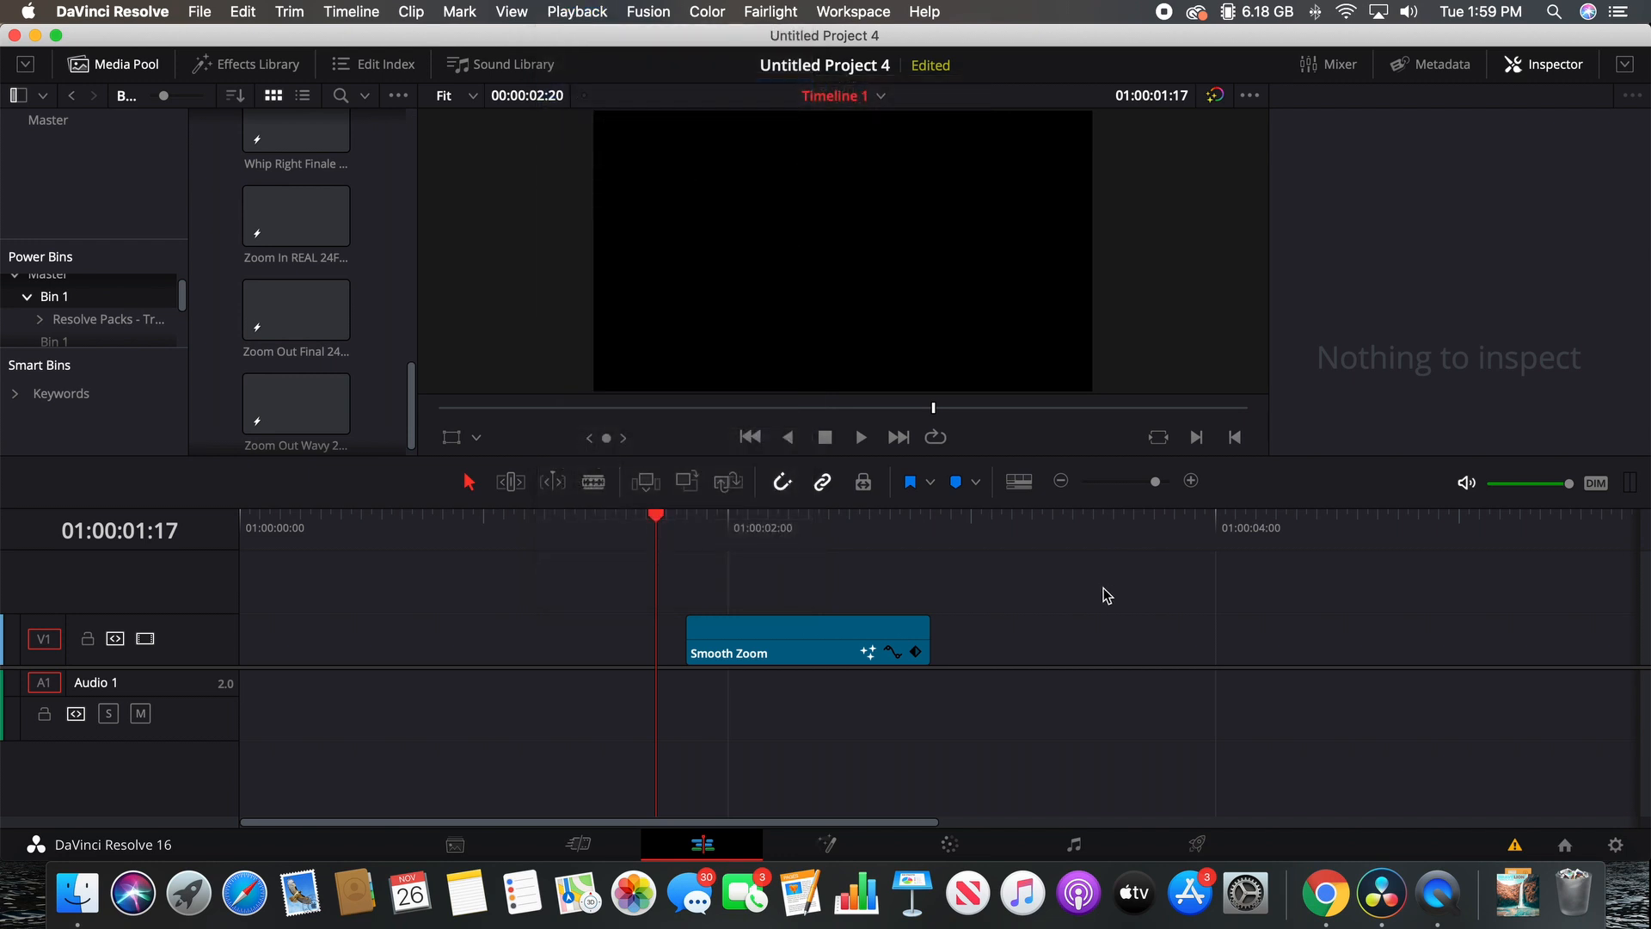